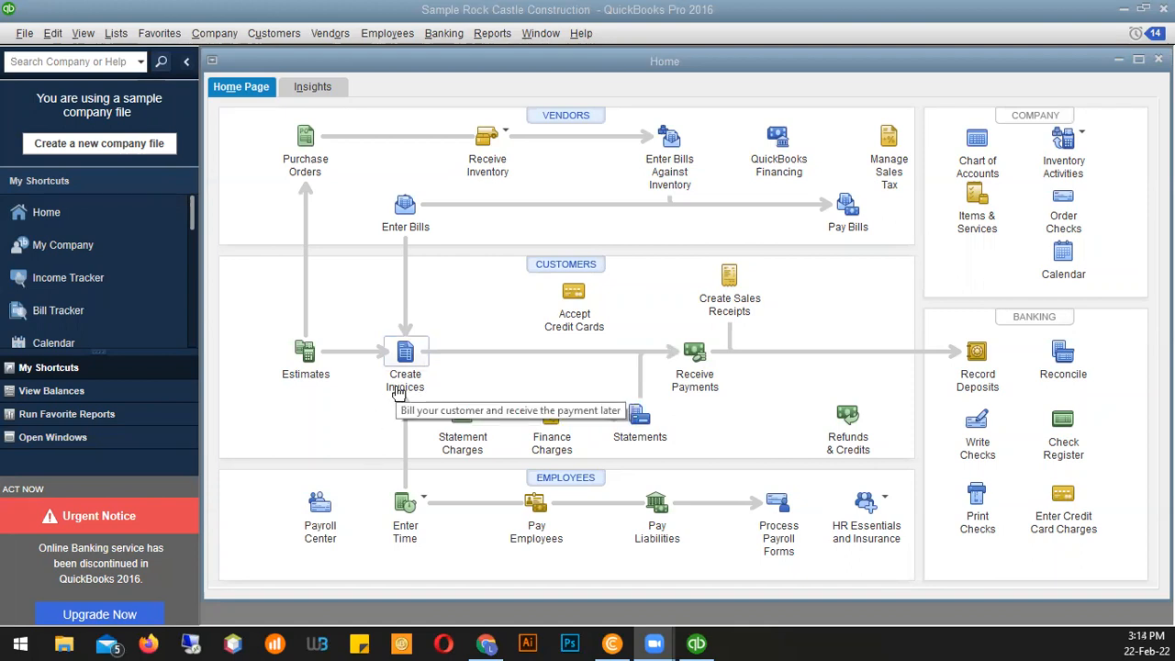
Review the Digital Solutions record and its transactions in the Customer Center, and close the window
{"action": "left_click", "coordinate": [287, 40]}
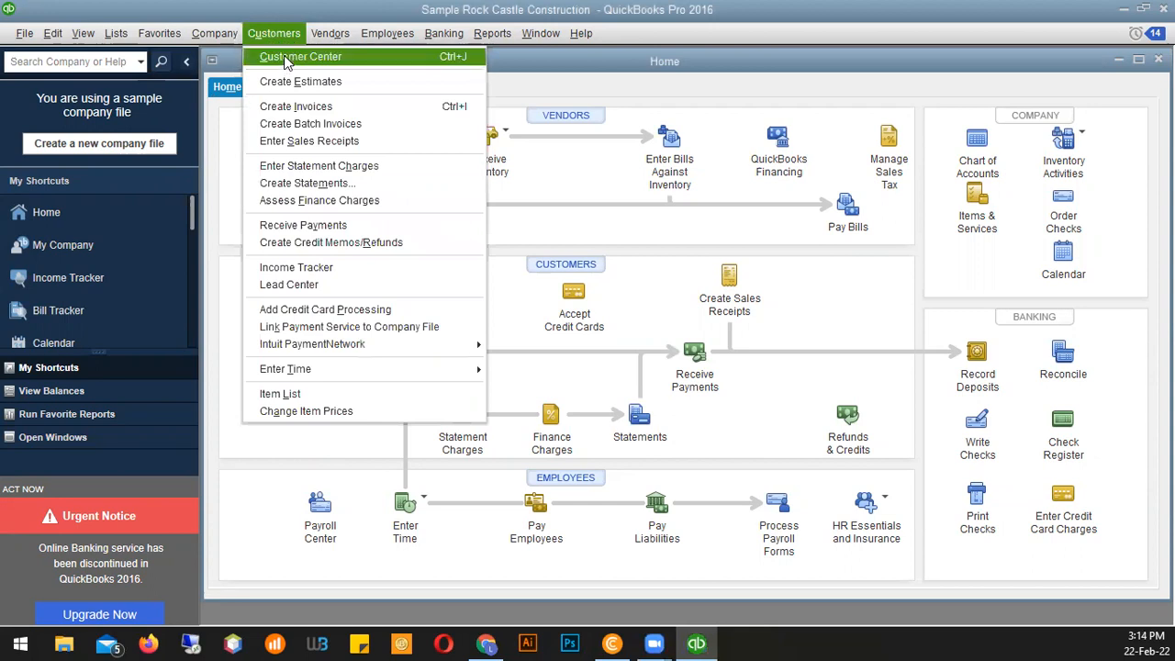
{"action": "left_click", "coordinate": [280, 60]}
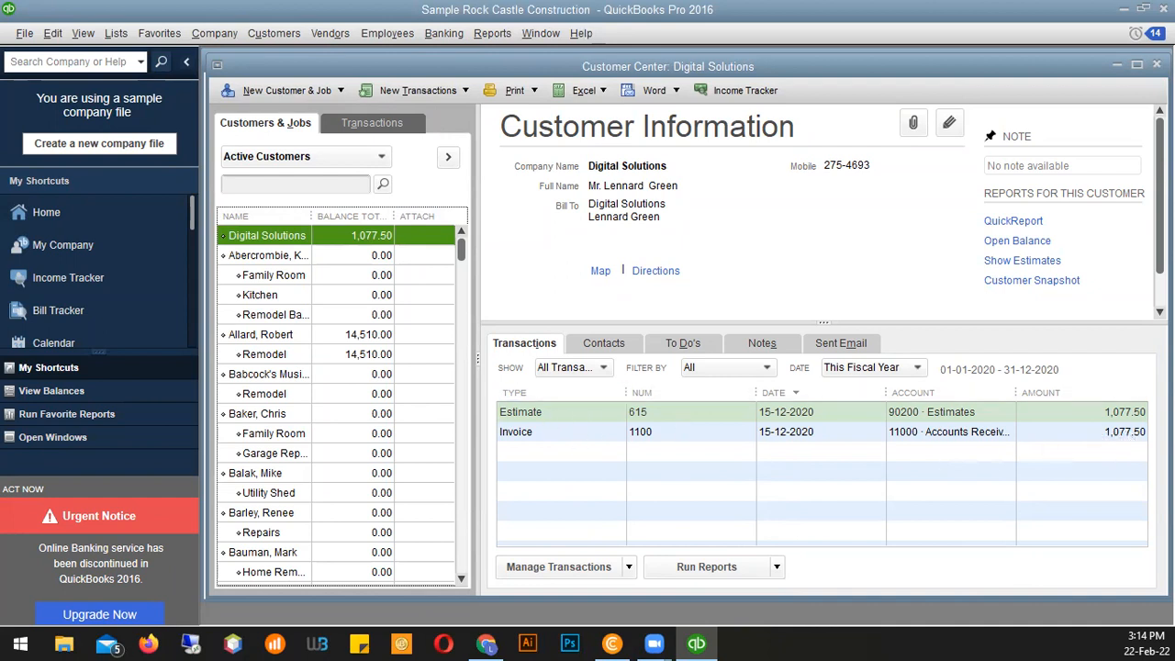
{"action": "left_click", "coordinate": [1156, 64]}
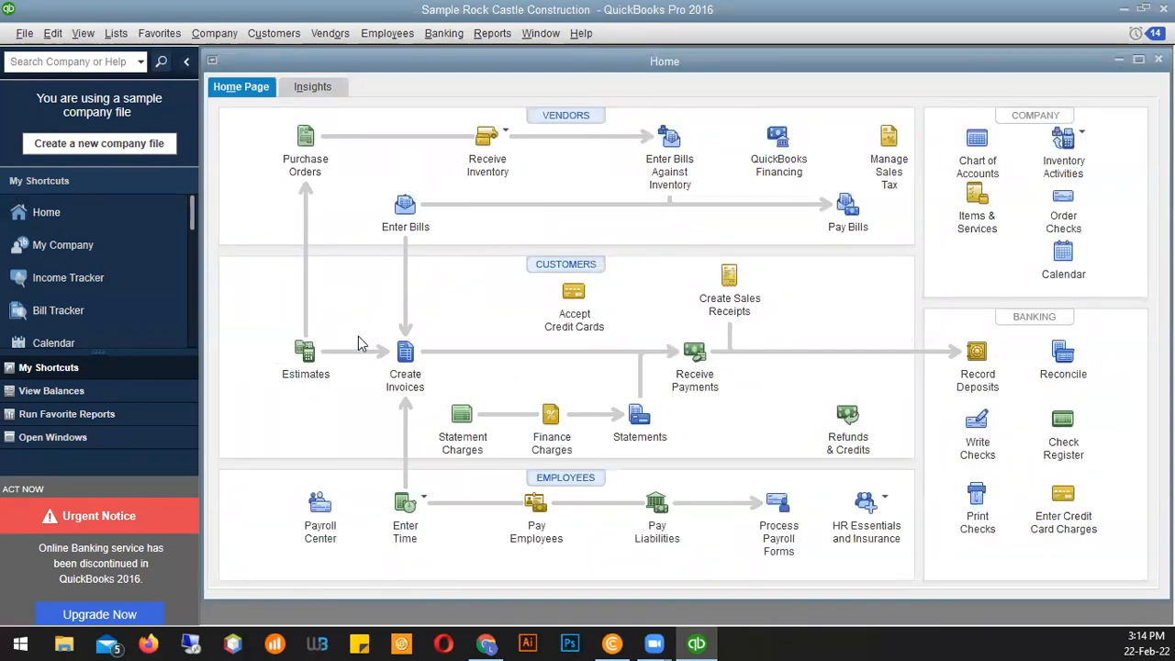
Browse the existing invoices to invoice 1100 for Digital Solutions, check its print and email options, and close the invoice window
{"action": "left_click", "coordinate": [401, 360]}
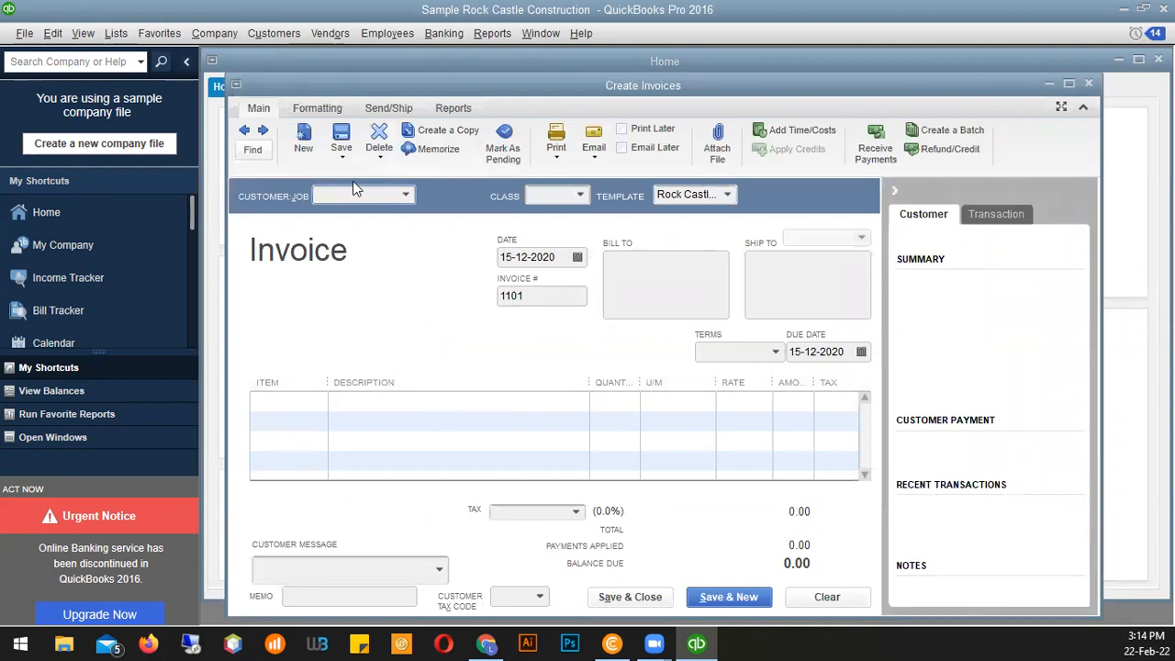
{"action": "left_click", "coordinate": [243, 131]}
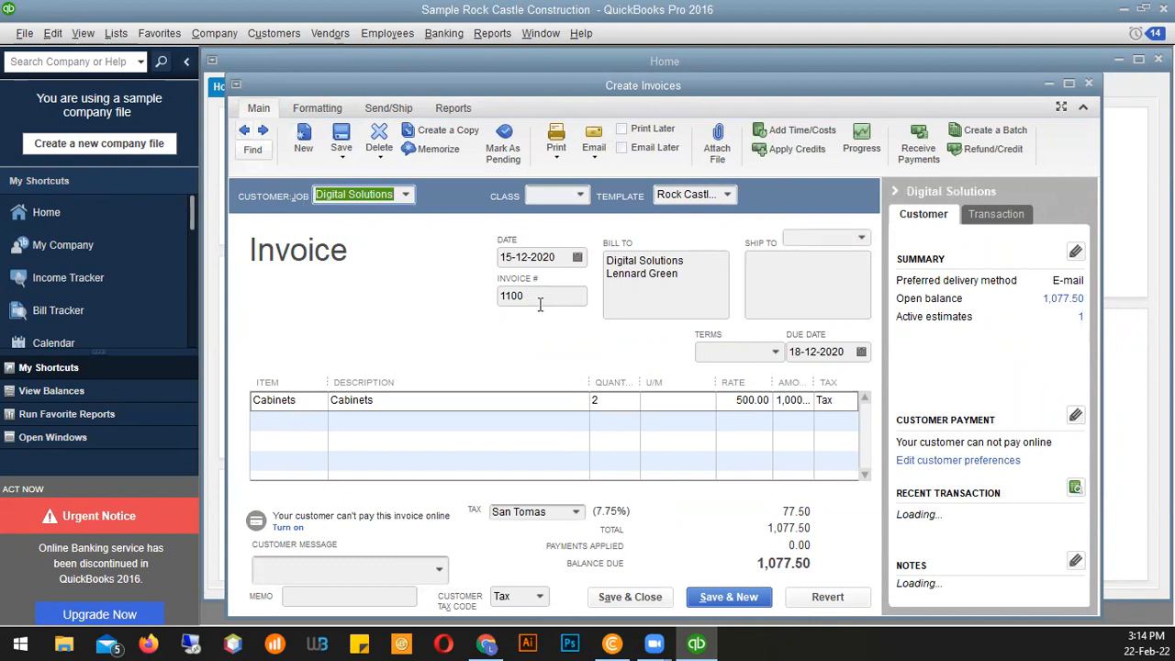
{"action": "left_click", "coordinate": [245, 131]}
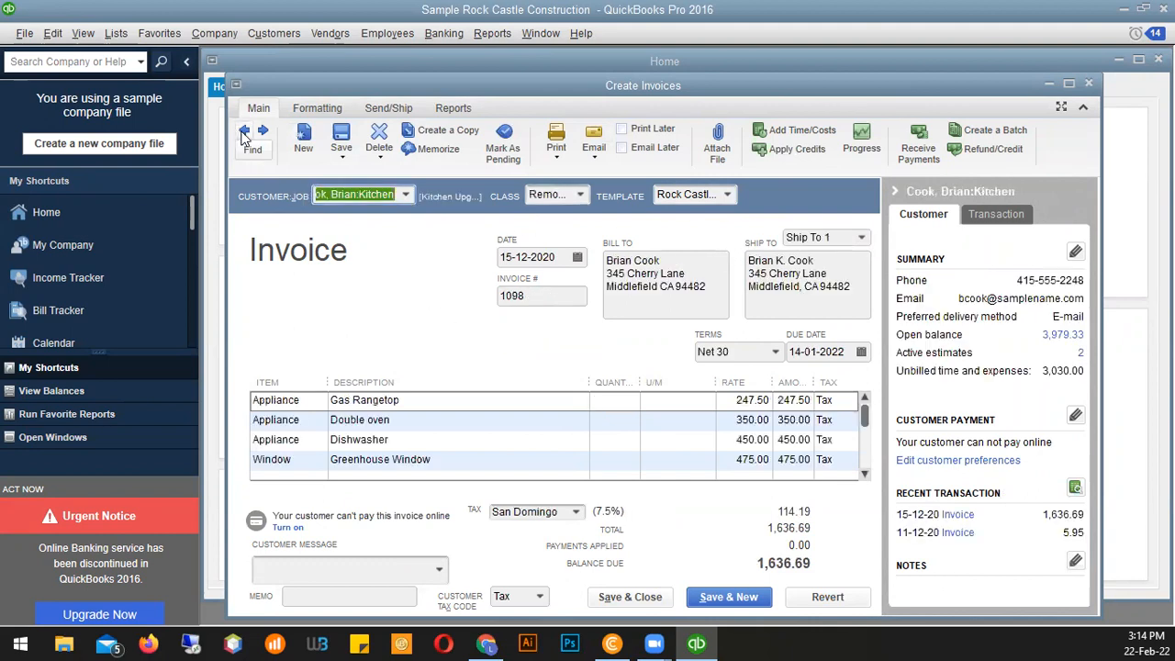
{"action": "left_click", "coordinate": [263, 132]}
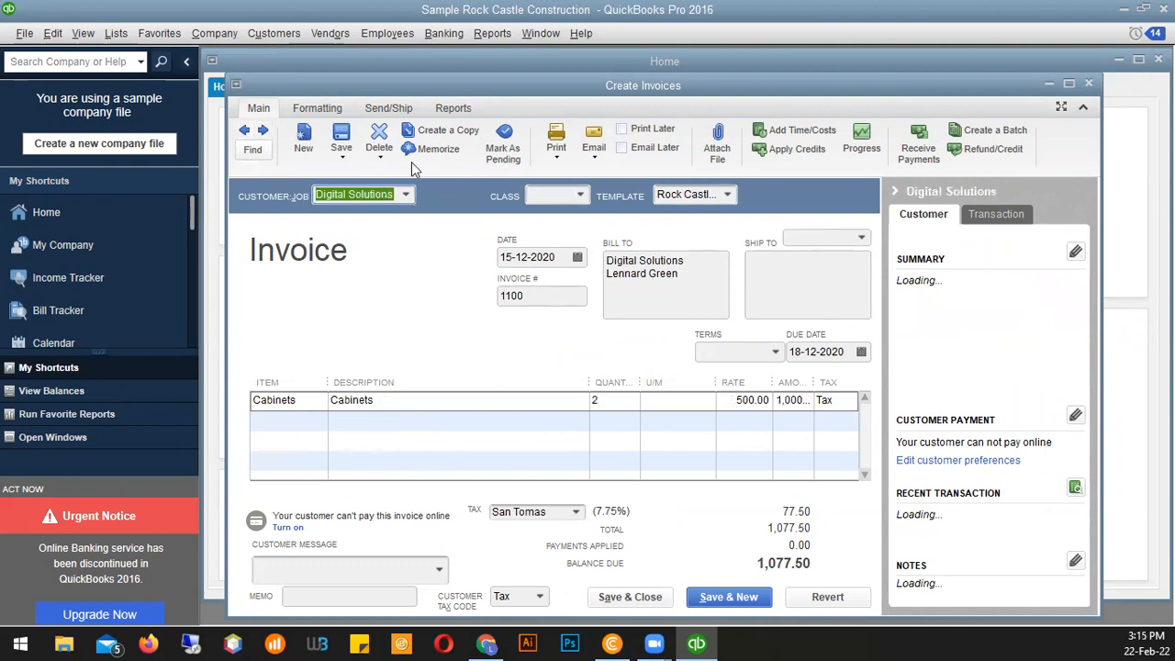
{"action": "left_click", "coordinate": [557, 158]}
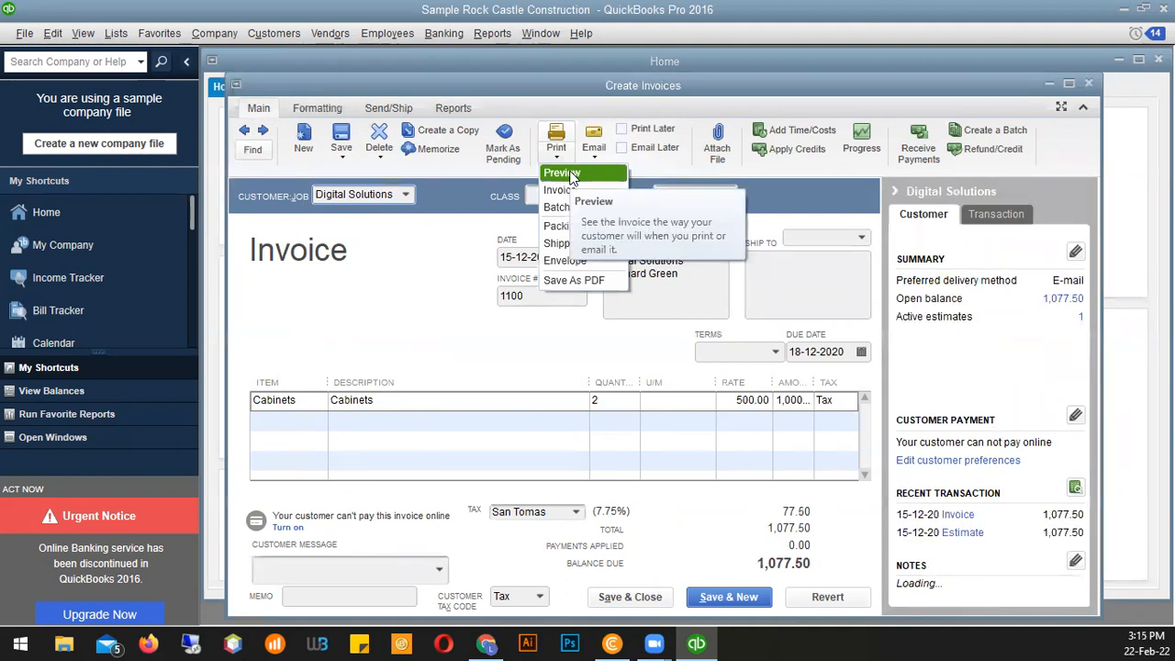
{"action": "left_click", "coordinate": [597, 158]}
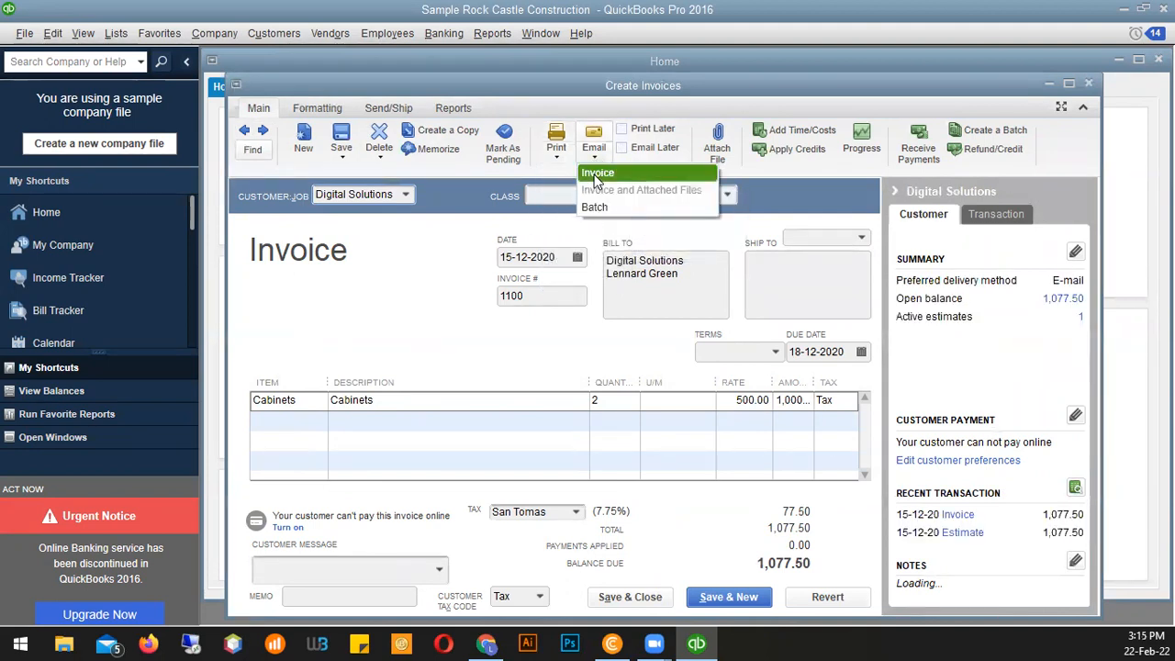
{"action": "left_click", "coordinate": [647, 99]}
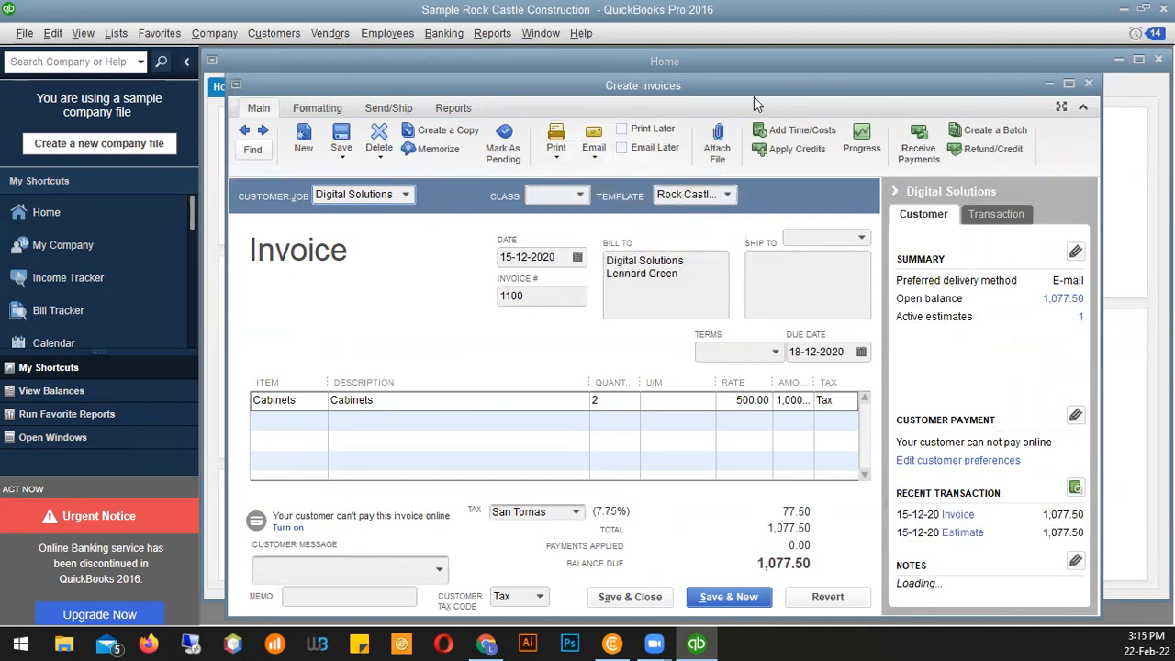
{"action": "left_click", "coordinate": [1089, 84]}
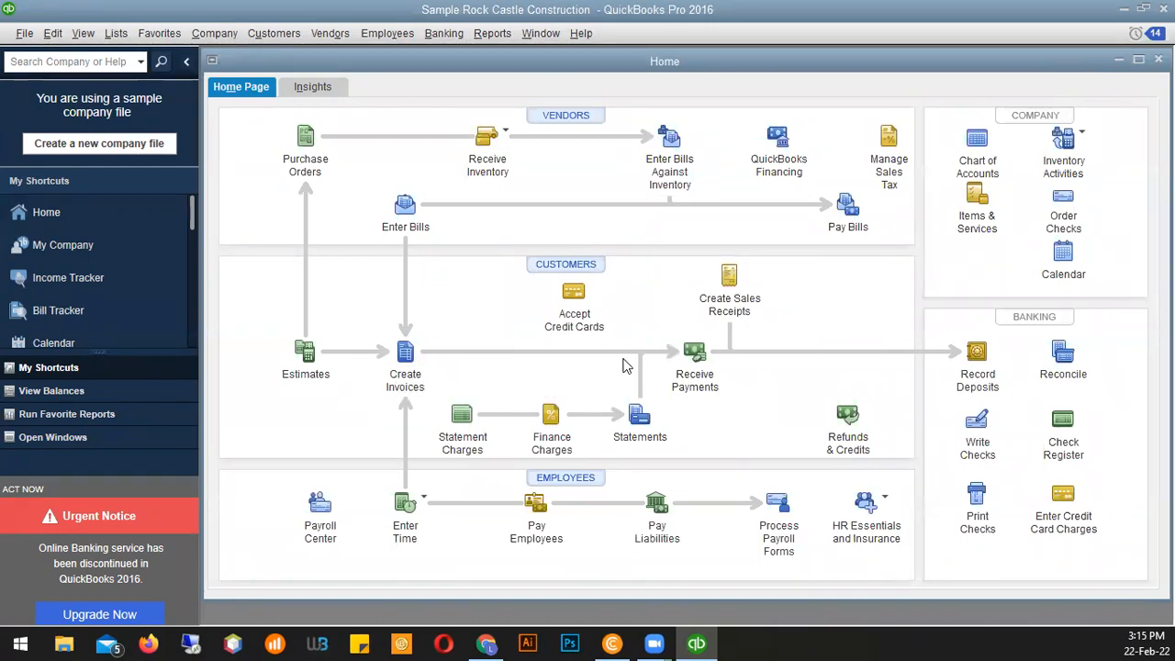
Start a received payment in a maximized window, with Digital Solutions as the paying customer
{"action": "left_click", "coordinate": [693, 356]}
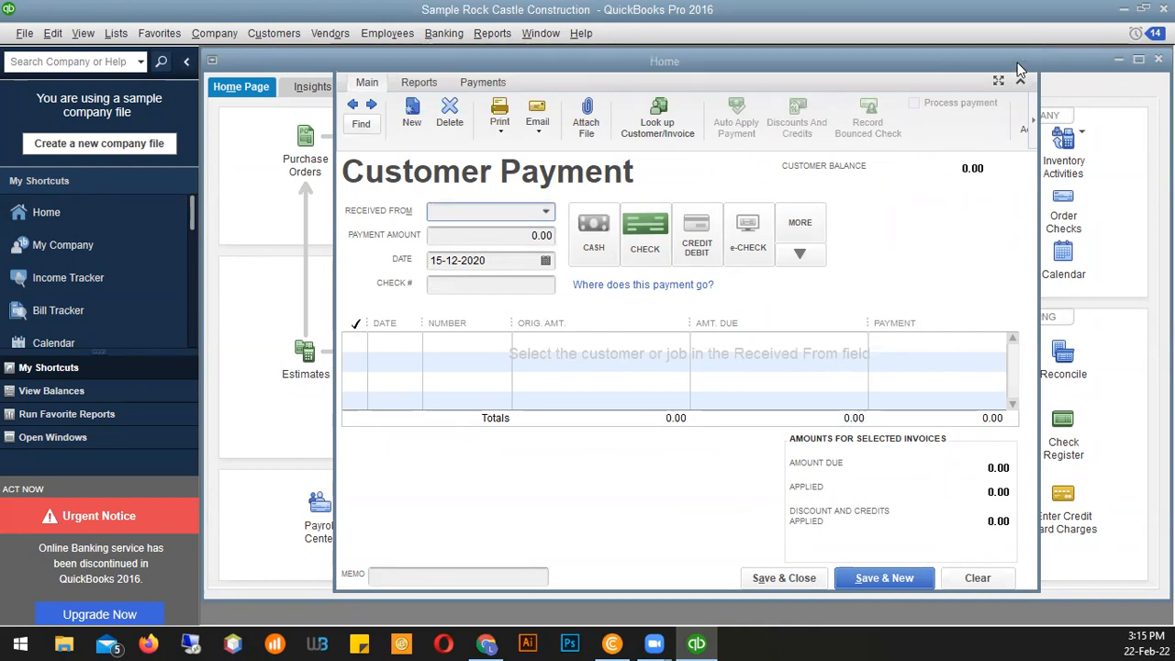
{"action": "left_click", "coordinate": [1025, 59]}
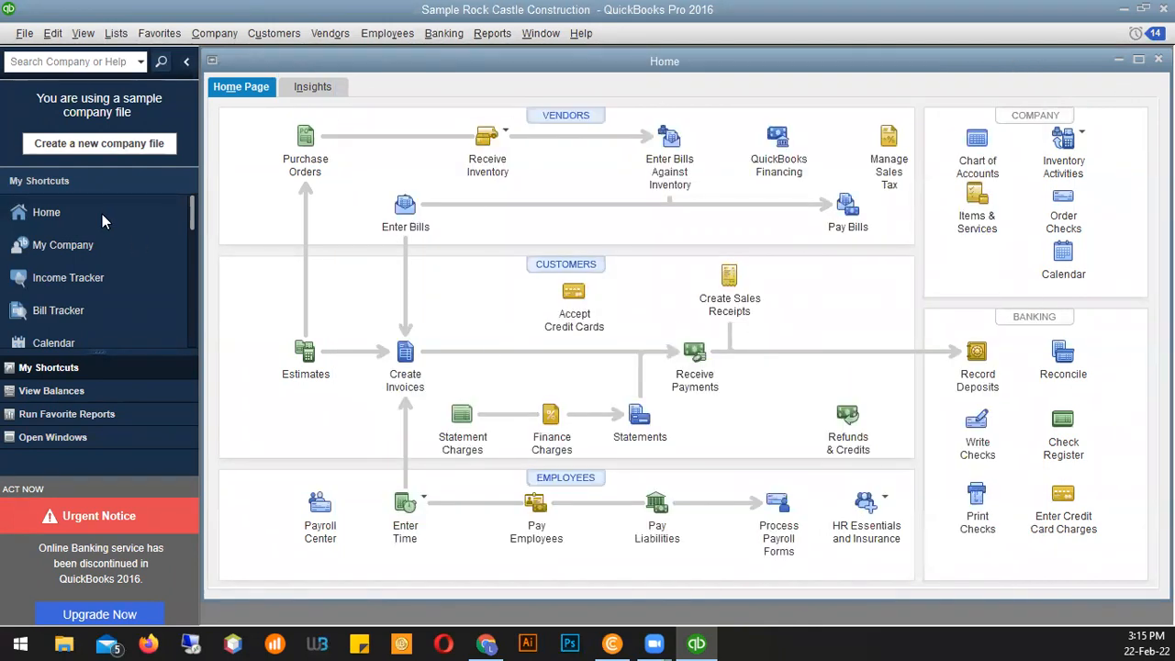
{"action": "left_click", "coordinate": [280, 36]}
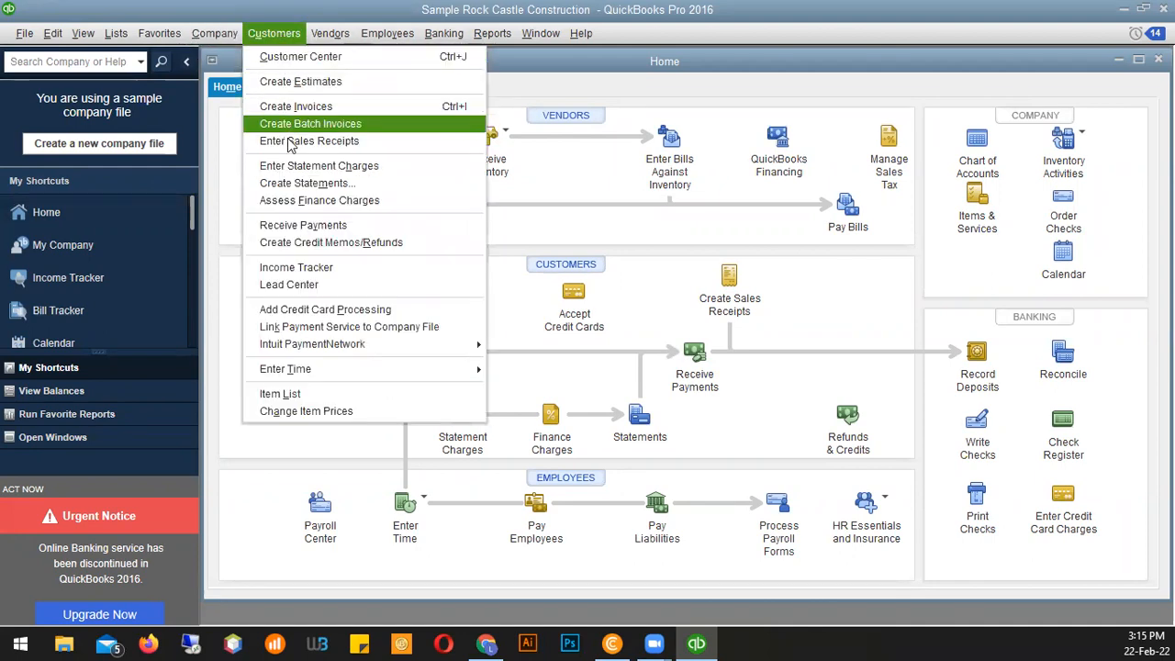
{"action": "left_click", "coordinate": [312, 226]}
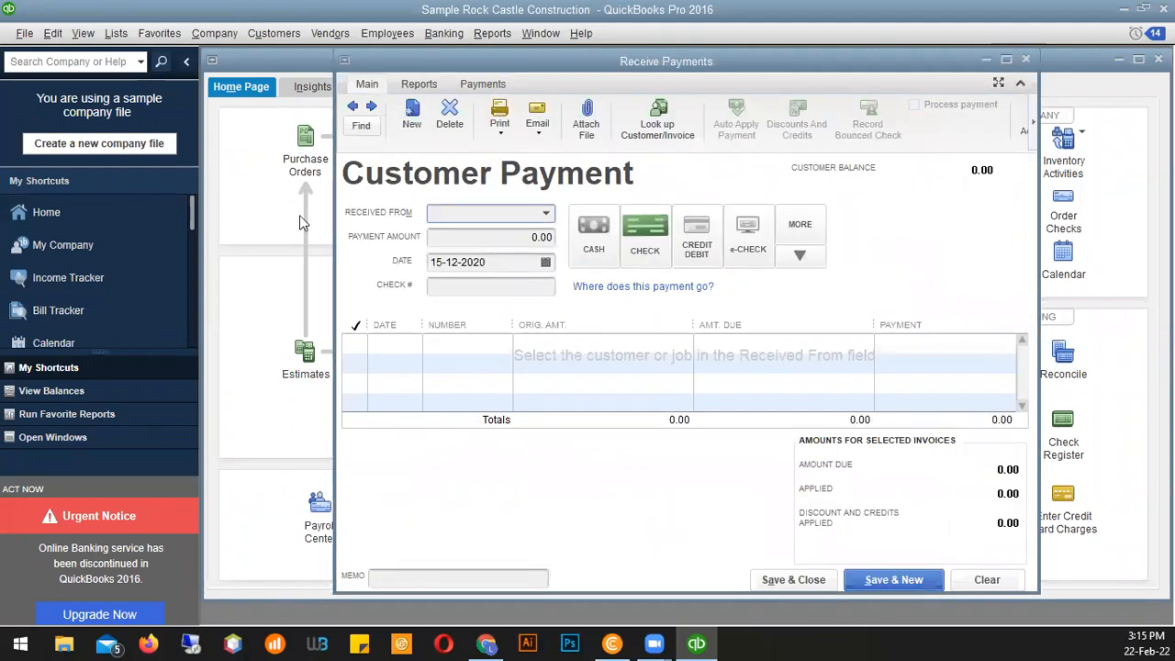
{"action": "left_click", "coordinate": [1006, 60]}
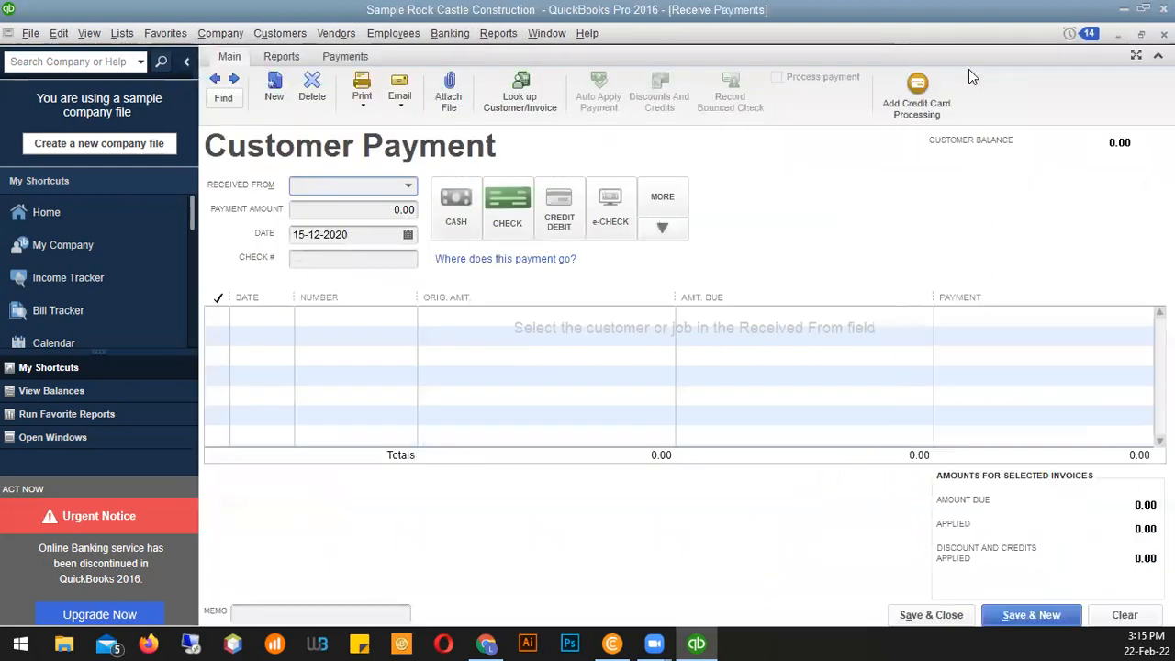
{"action": "left_click", "coordinate": [409, 187]}
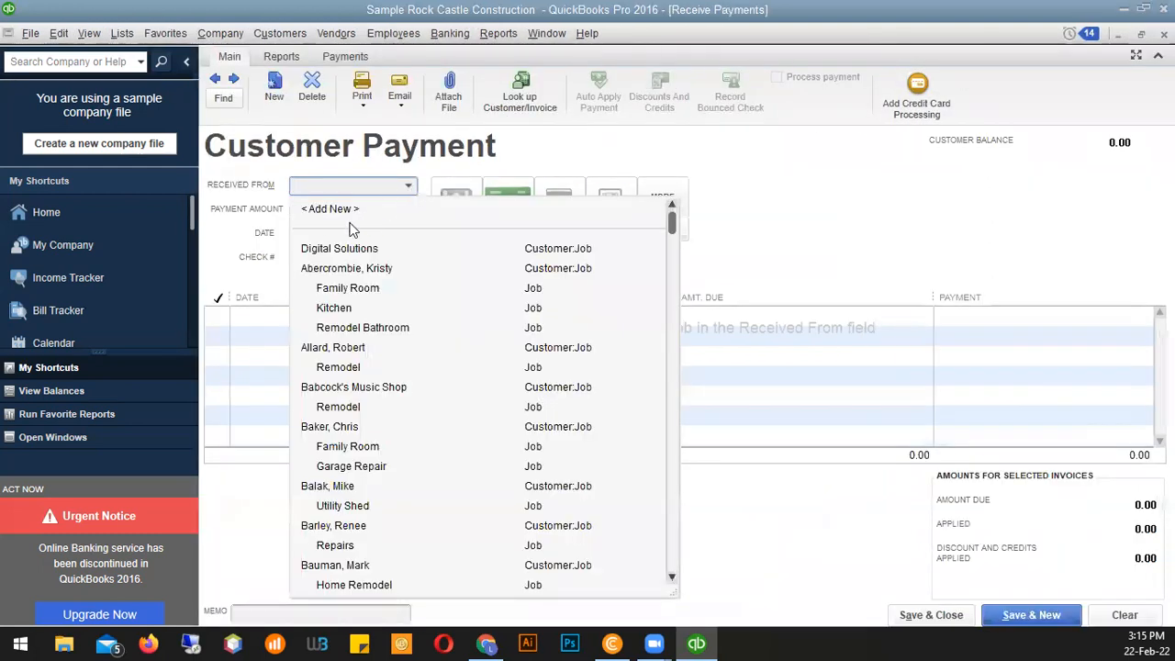
{"action": "left_click", "coordinate": [344, 249]}
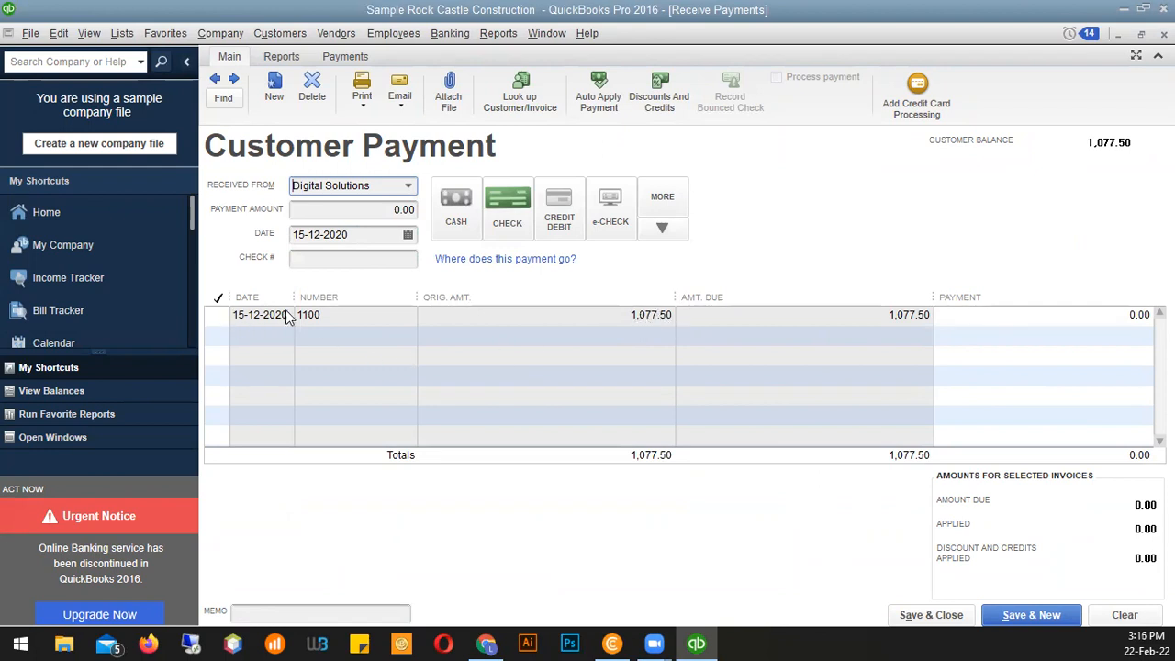
Set the payment amount to 1077.5 so that it applies to invoice 1100
{"action": "left_click", "coordinate": [217, 315]}
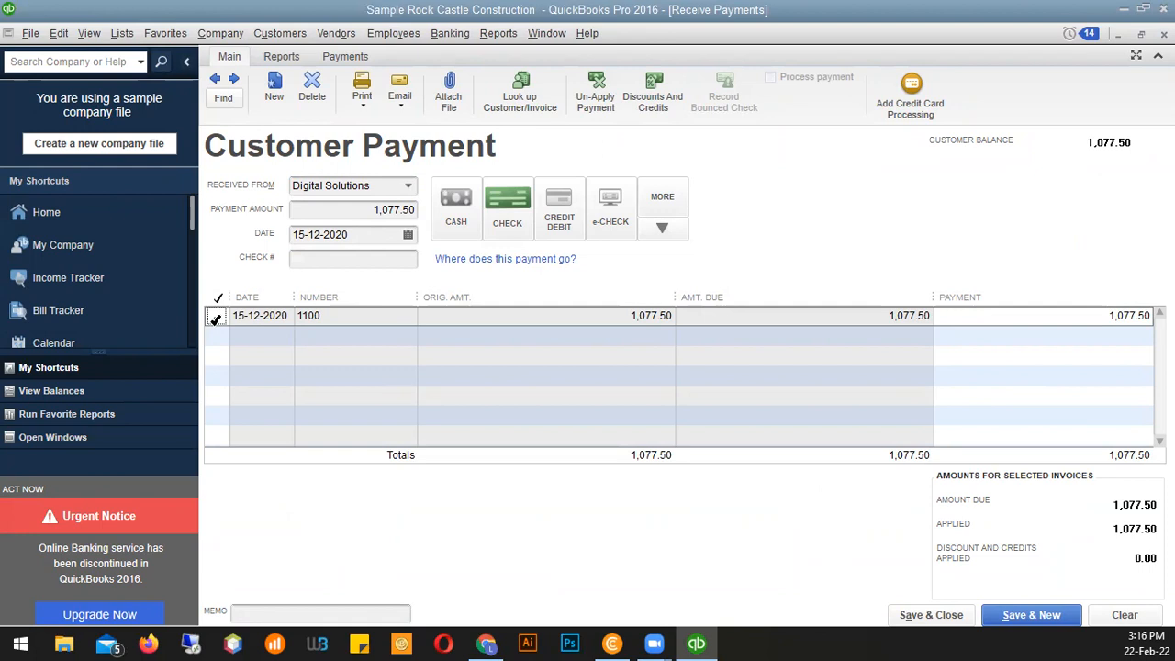
{"action": "left_click", "coordinate": [218, 315]}
{"action": "left_click", "coordinate": [358, 210]}
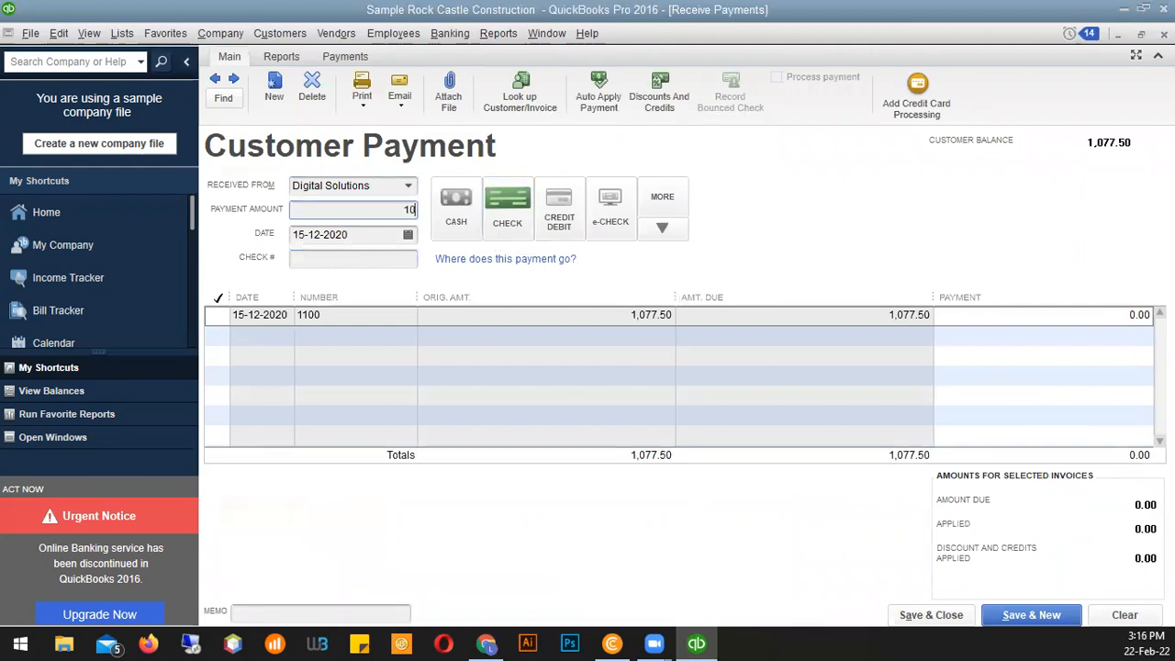
{"action": "type", "text": "1077.5"}
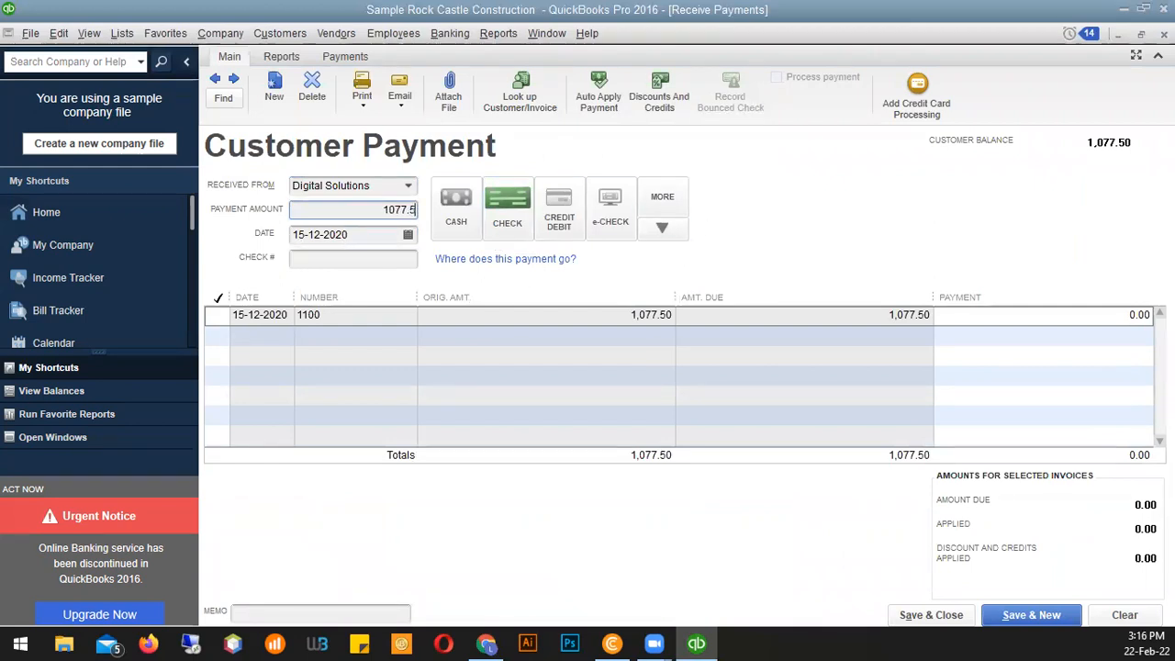
{"action": "key", "text": "Tab"}
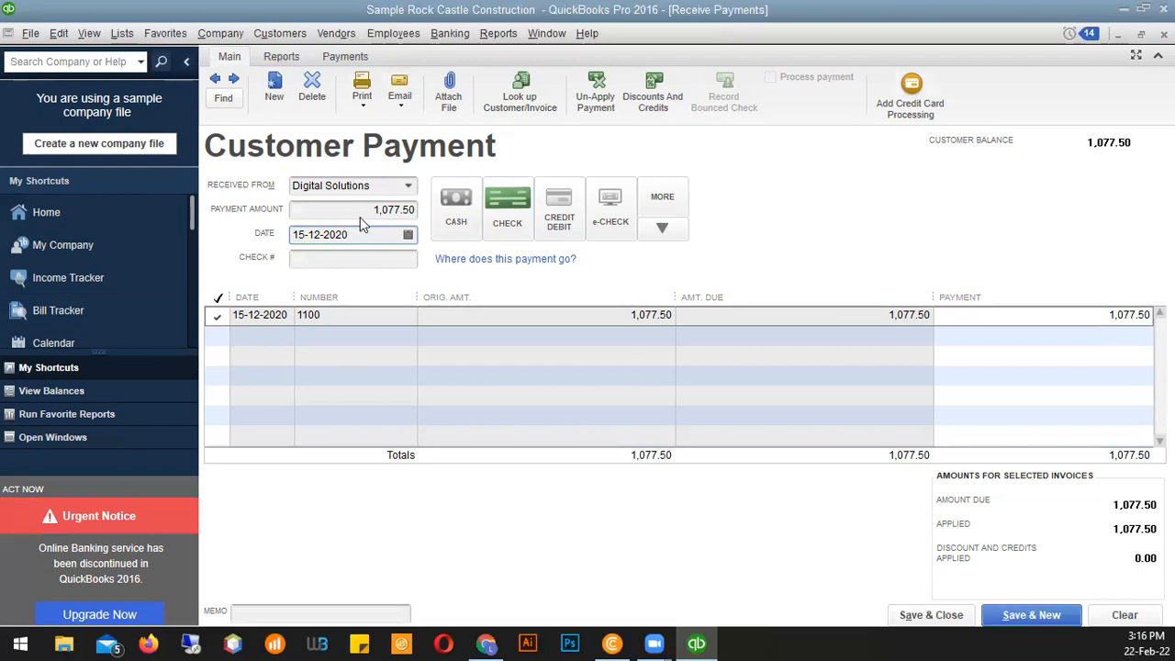
Try the Cash, Check and Credit/Debit payment methods and look for additional methods
{"action": "left_click", "coordinate": [458, 214]}
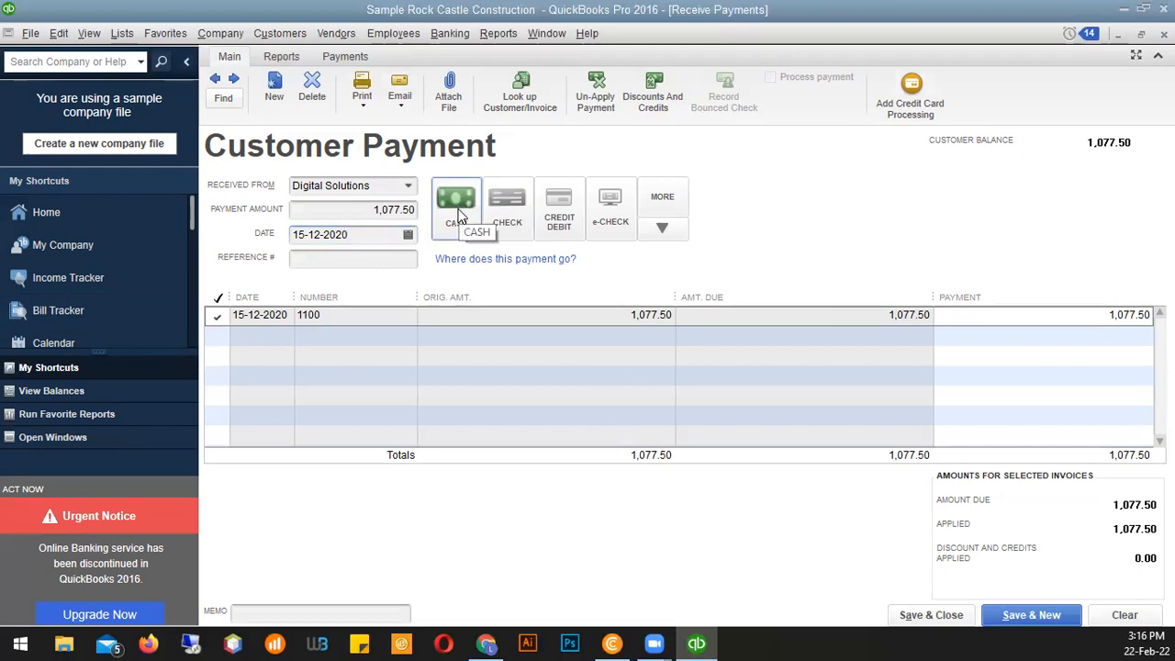
{"action": "left_click", "coordinate": [506, 204]}
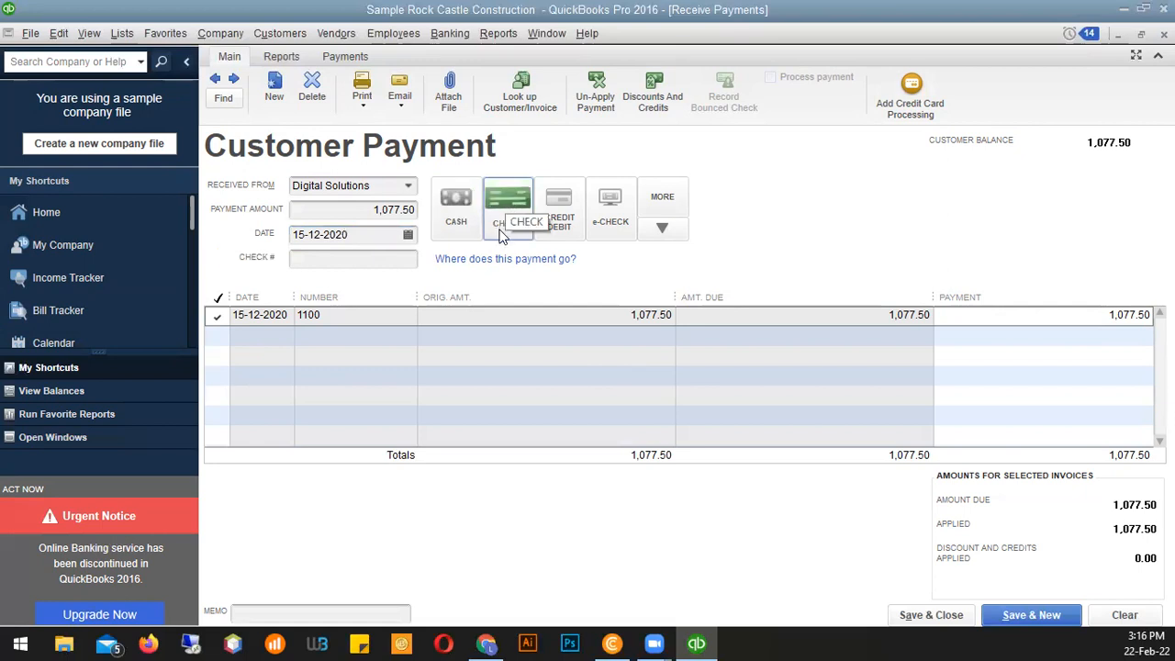
{"action": "left_click", "coordinate": [579, 239]}
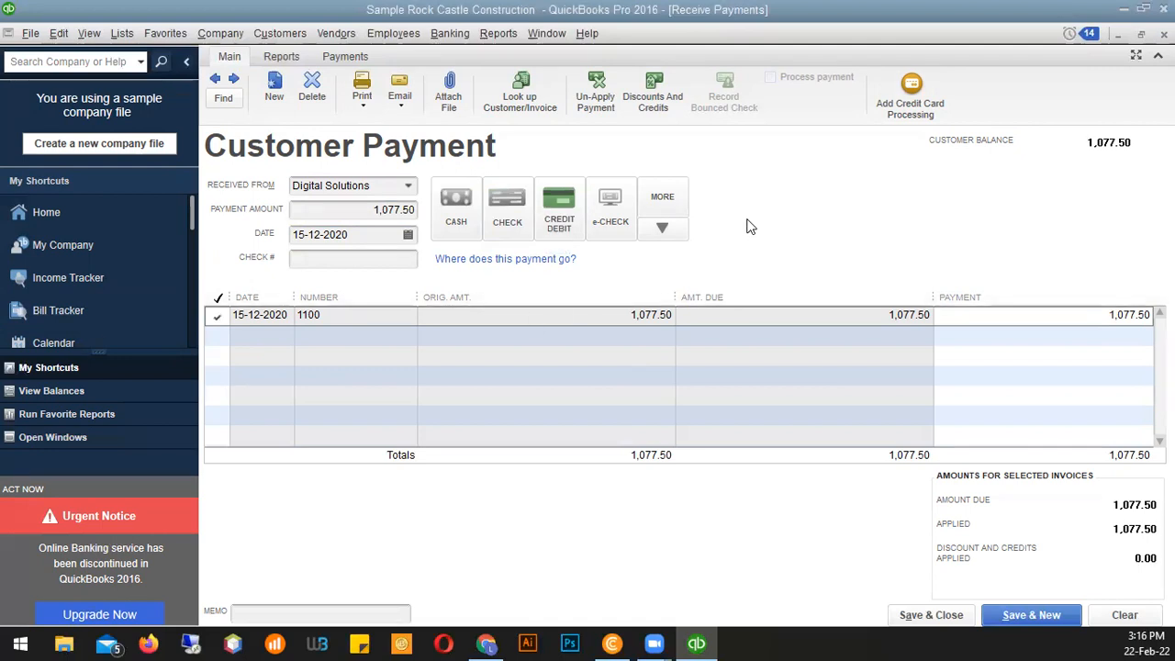
{"action": "left_click", "coordinate": [667, 232]}
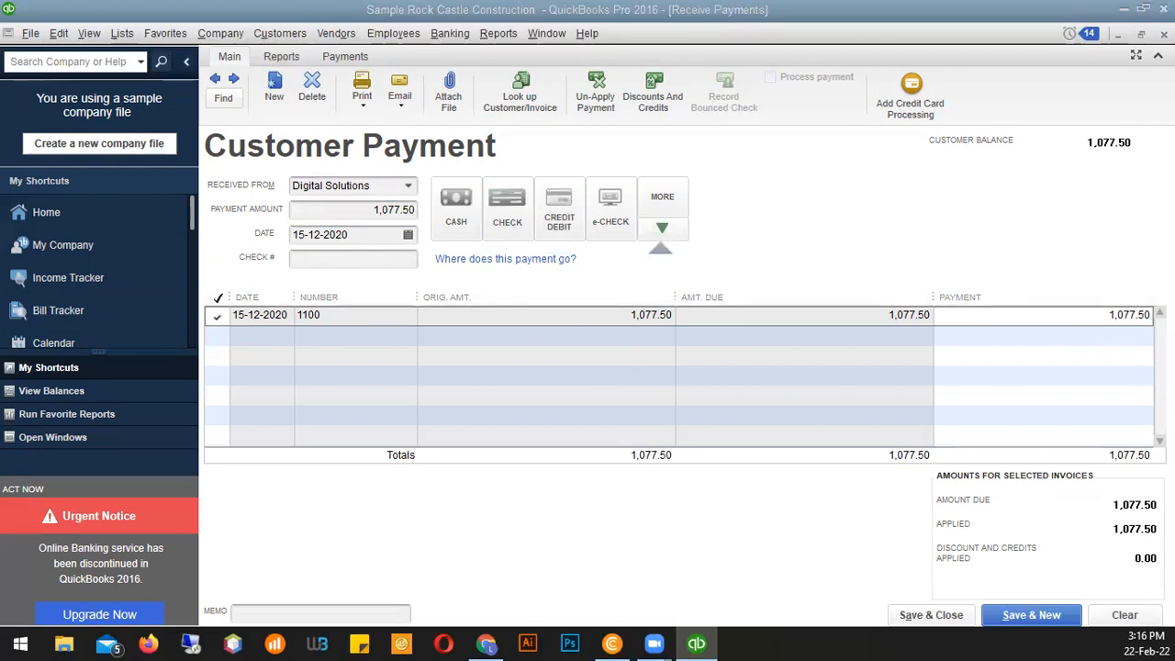
{"action": "left_click", "coordinate": [507, 206]}
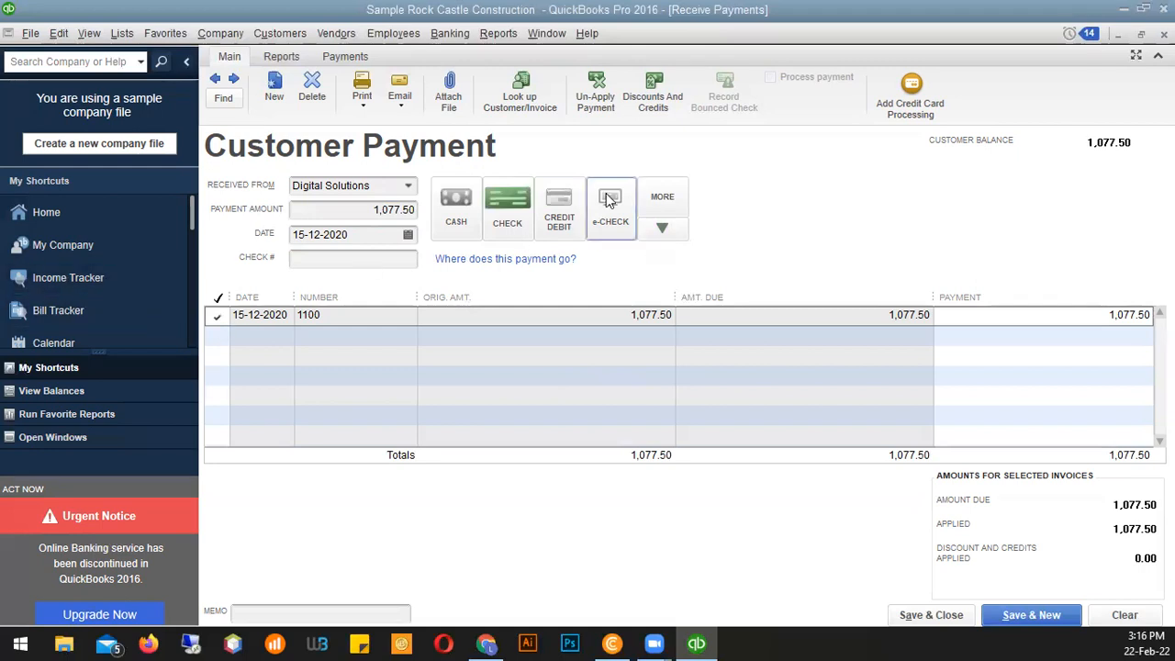
{"action": "left_click", "coordinate": [468, 209]}
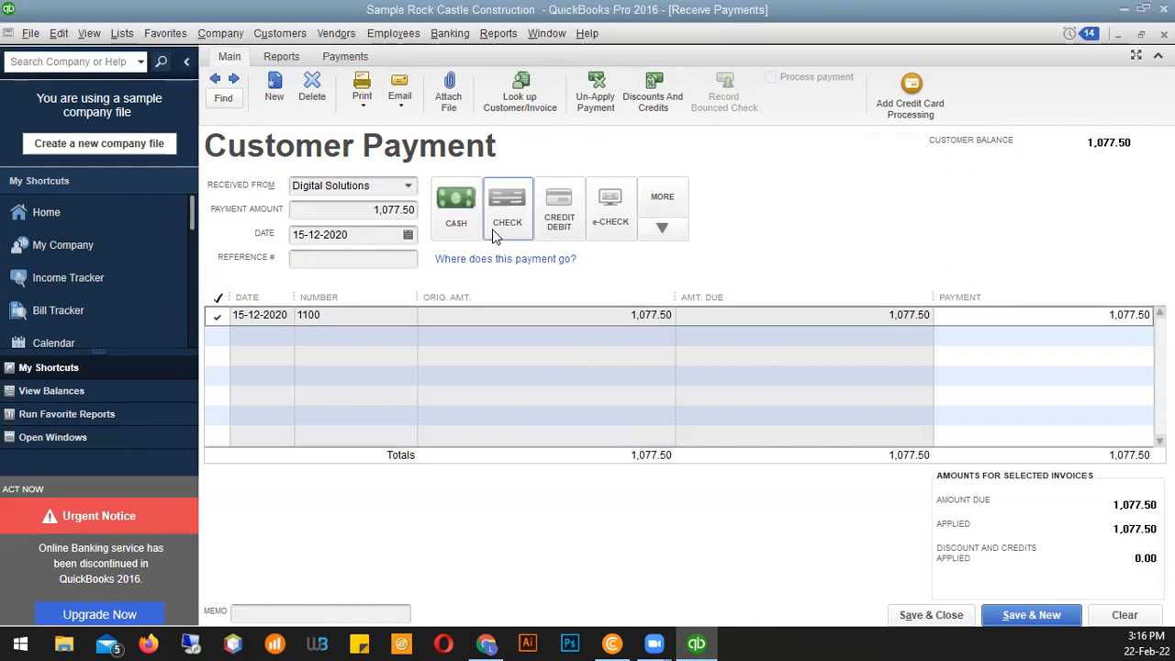
Choose Check as the payment method and enter 7 as the check number
{"action": "left_click", "coordinate": [507, 204]}
{"action": "left_click", "coordinate": [307, 259]}
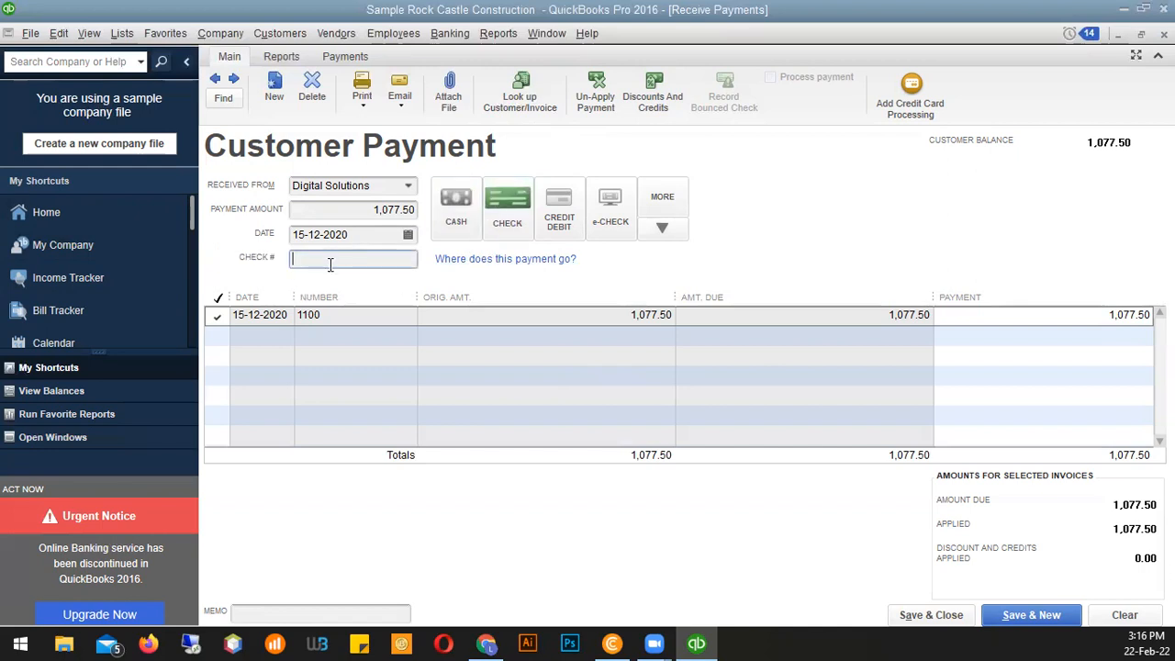
{"action": "type", "text": "7"}
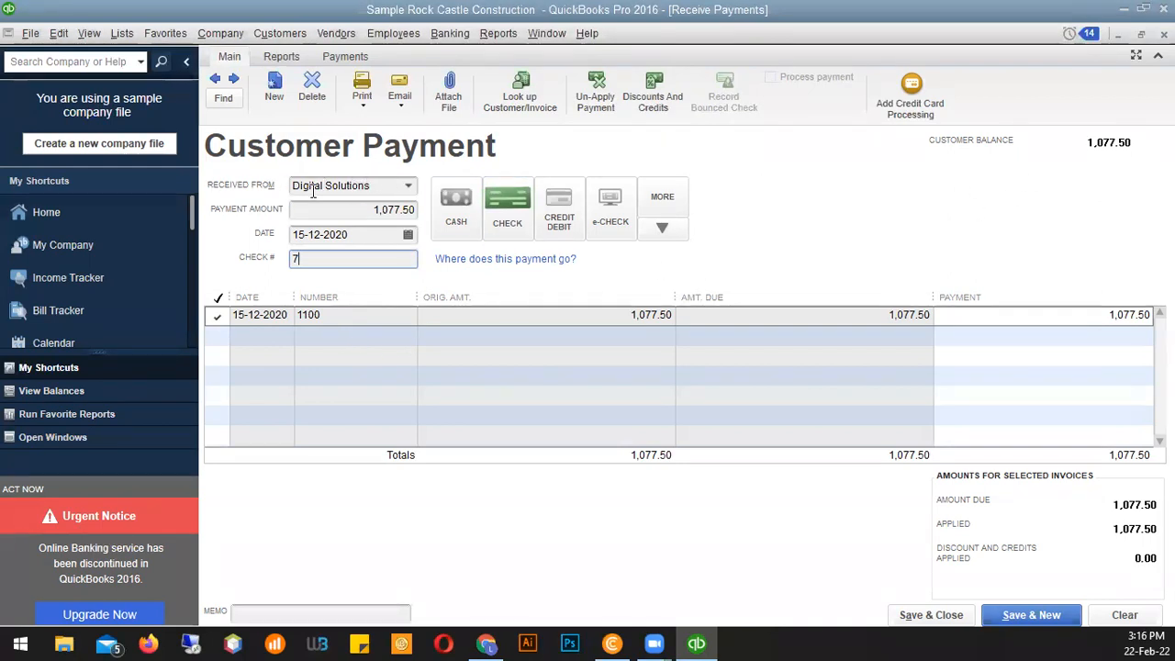
Change the payment date to 16-12-2020, then save and close the customer payment
{"action": "left_click", "coordinate": [409, 234]}
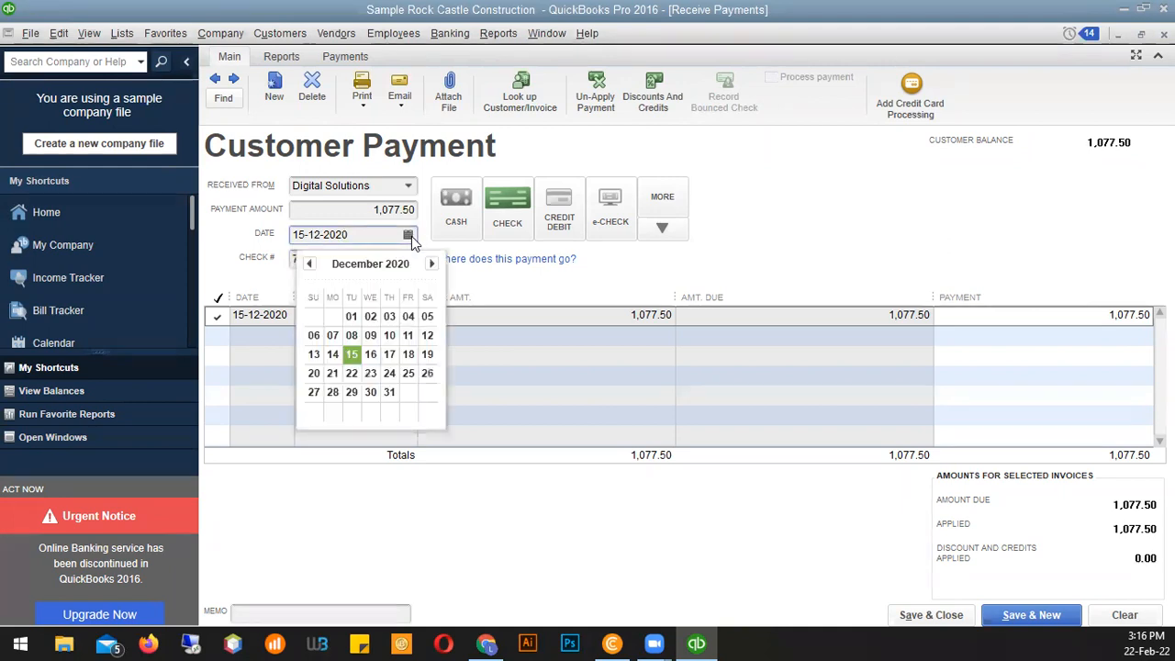
{"action": "left_click", "coordinate": [376, 354]}
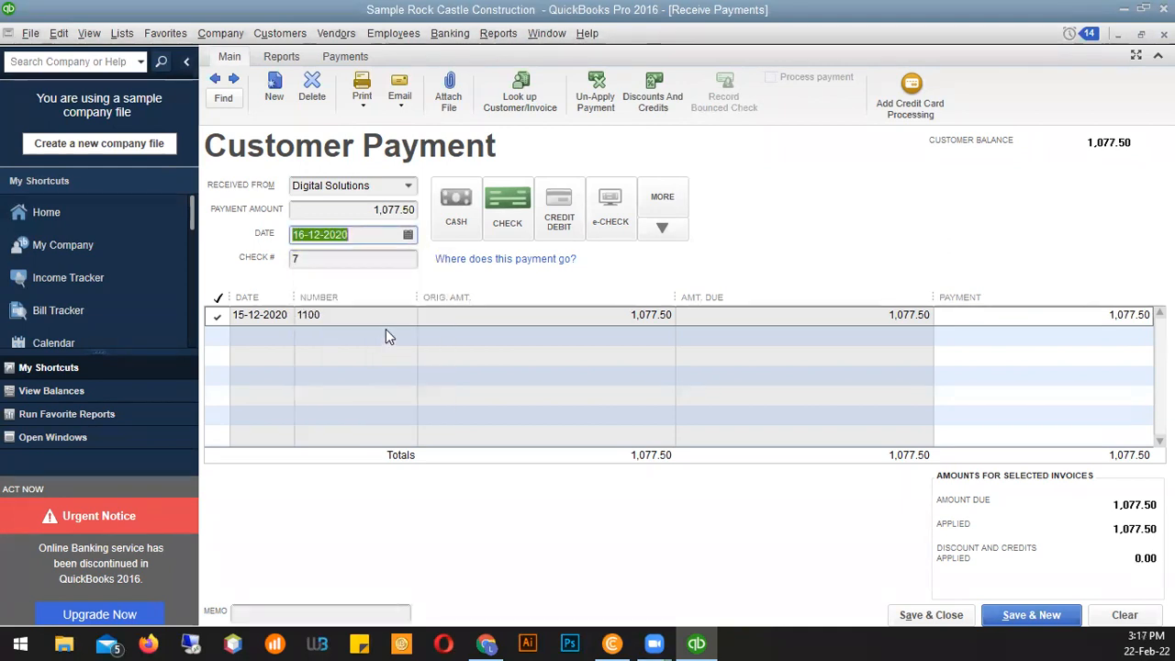
{"action": "left_click", "coordinate": [347, 260]}
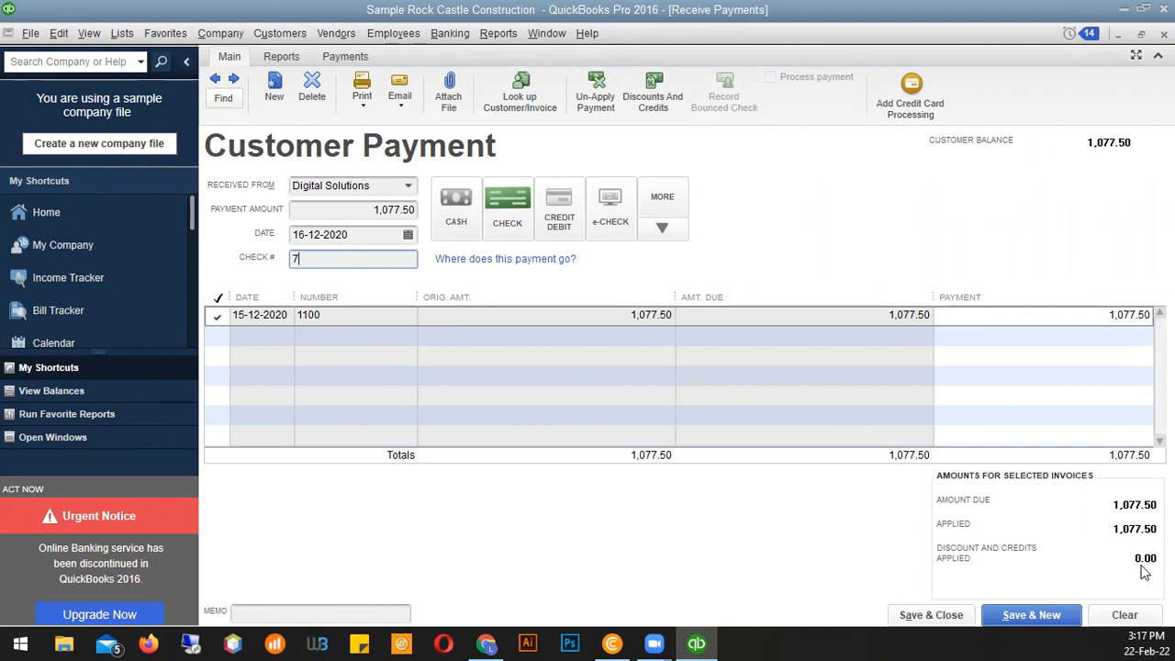
{"action": "left_click", "coordinate": [933, 615]}
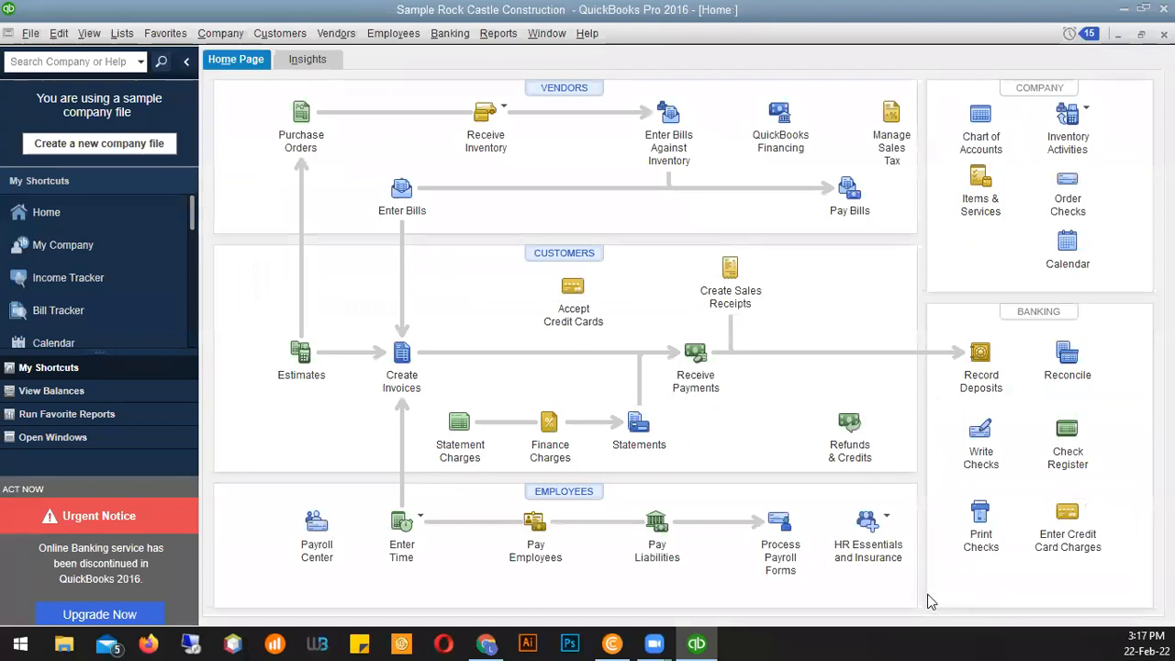
{"action": "left_click", "coordinate": [487, 37]}
{"action": "left_click", "coordinate": [450, 33]}
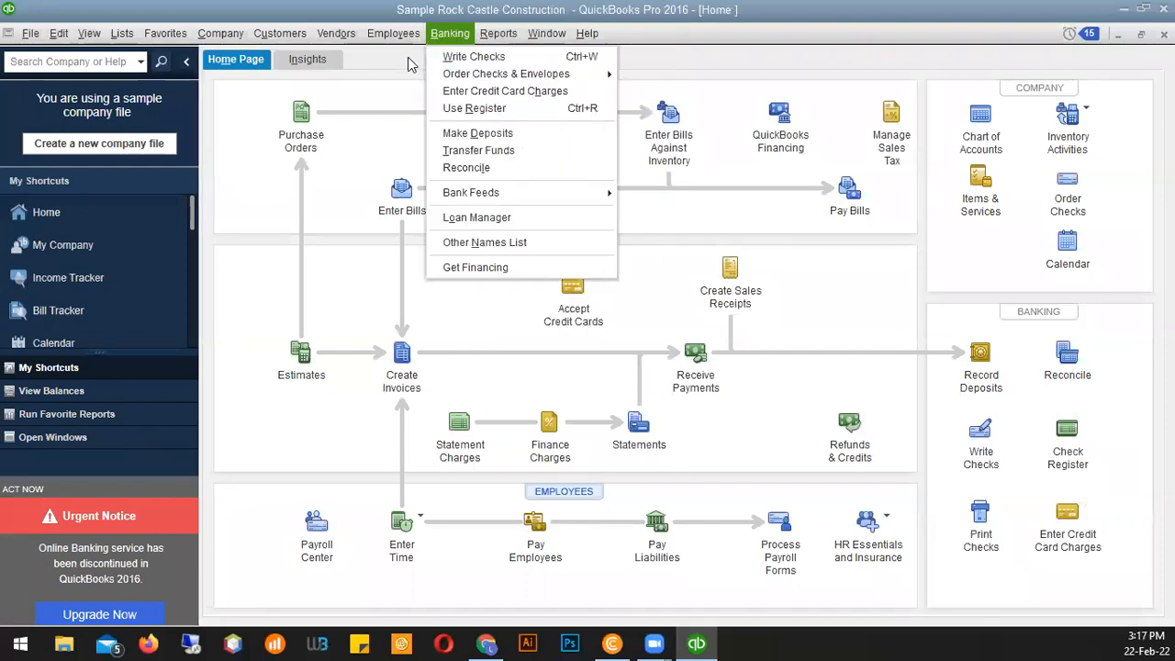
Review the payment, estimate and invoice transactions of Digital Solutions in the Customer Center, and close it
{"action": "mouse_move", "coordinate": [277, 35]}
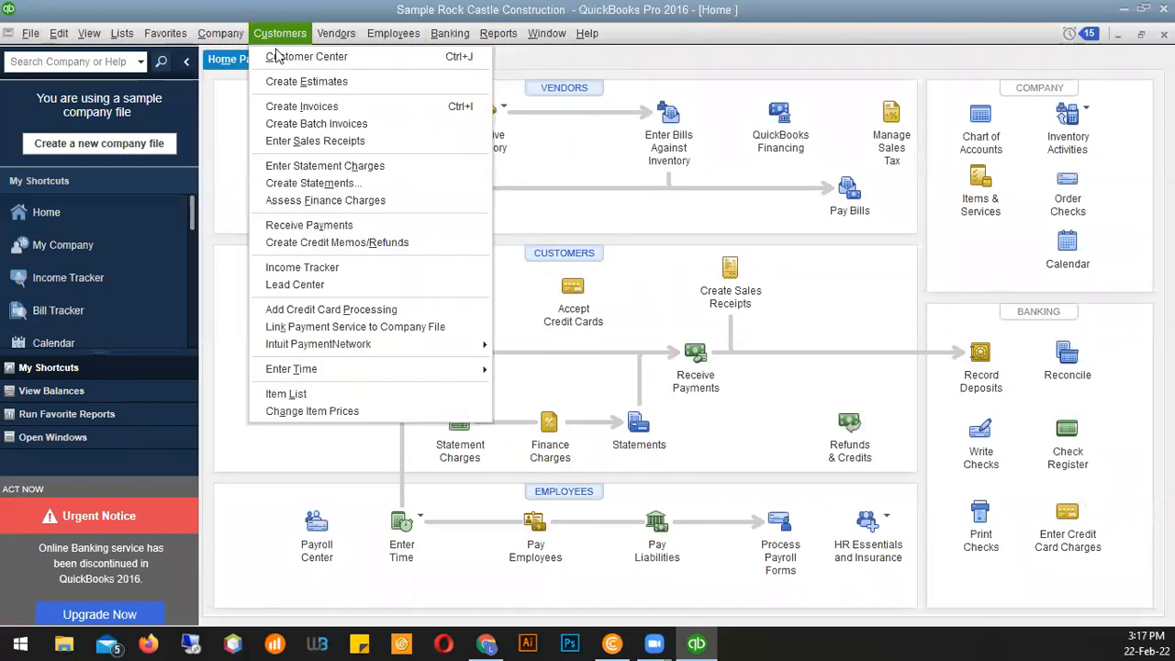
{"action": "left_click", "coordinate": [279, 61]}
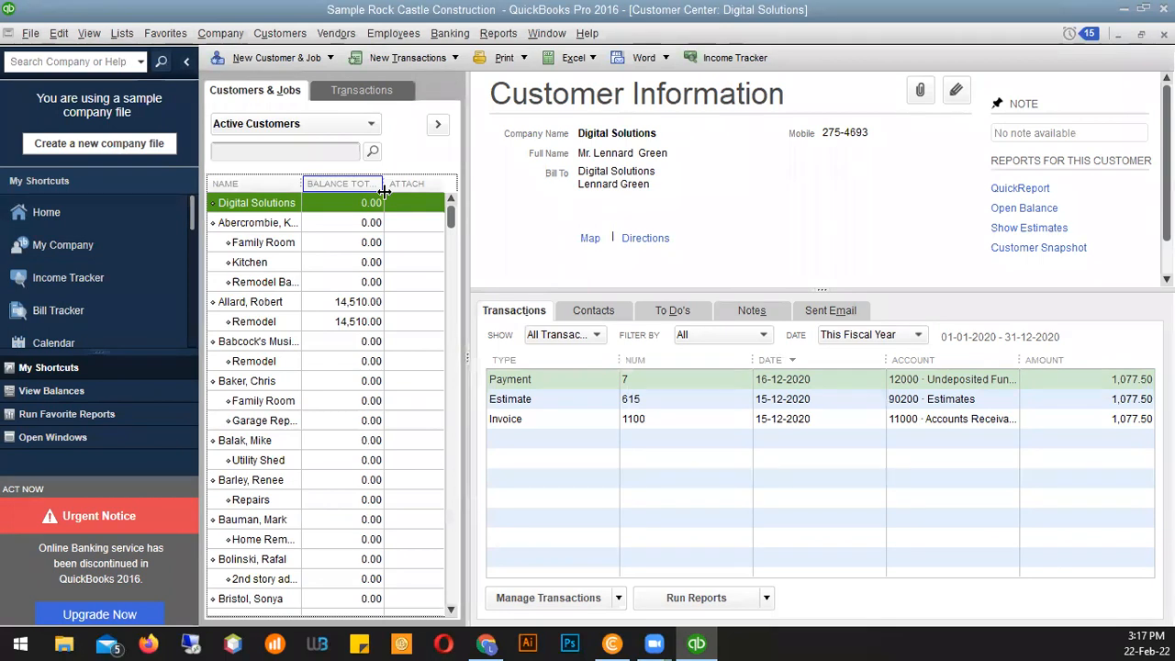
{"action": "left_click", "coordinate": [512, 420]}
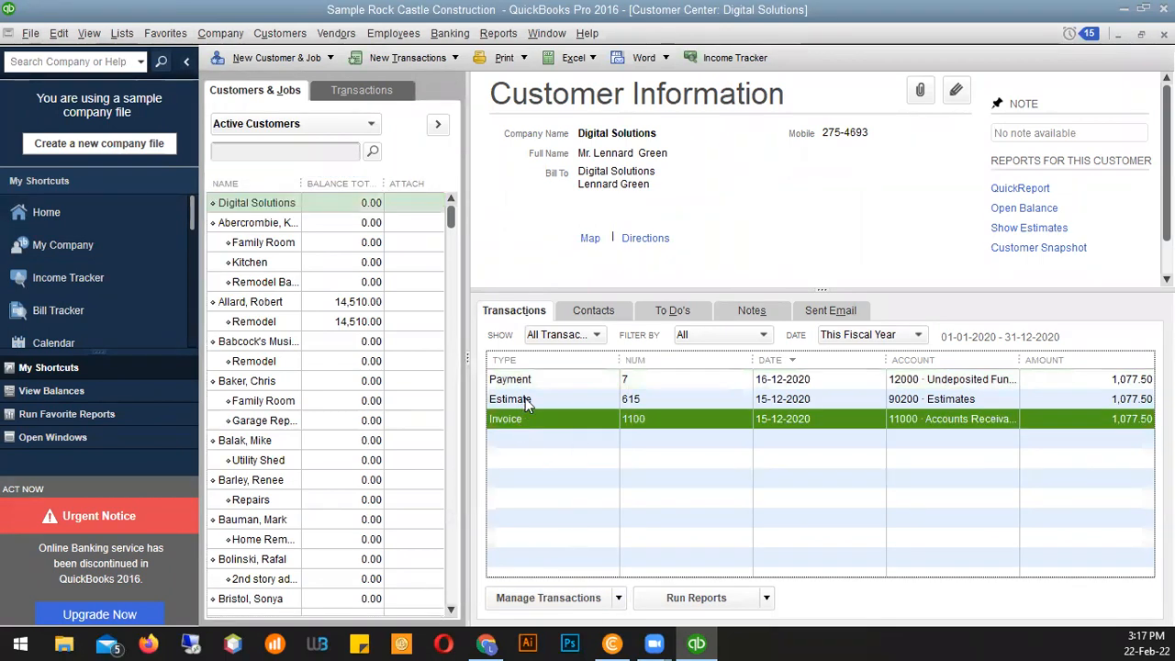
{"action": "left_click", "coordinate": [527, 402]}
{"action": "left_click", "coordinate": [554, 419]}
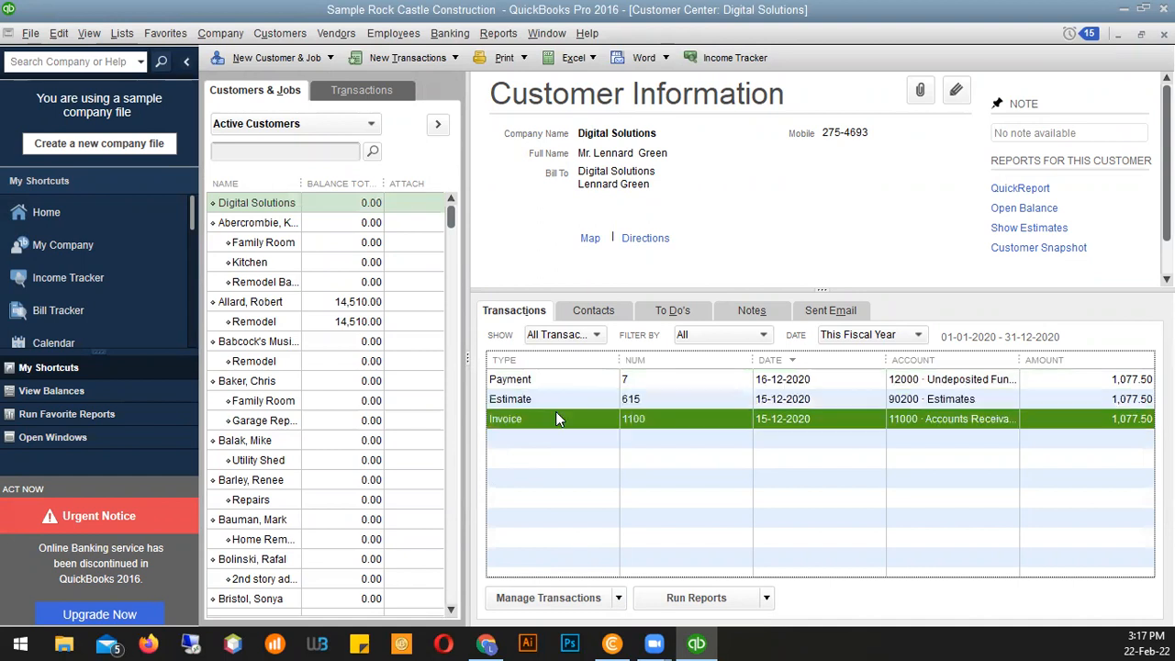
{"action": "left_click", "coordinate": [783, 400]}
{"action": "left_click", "coordinate": [784, 420]}
{"action": "left_click", "coordinate": [782, 399]}
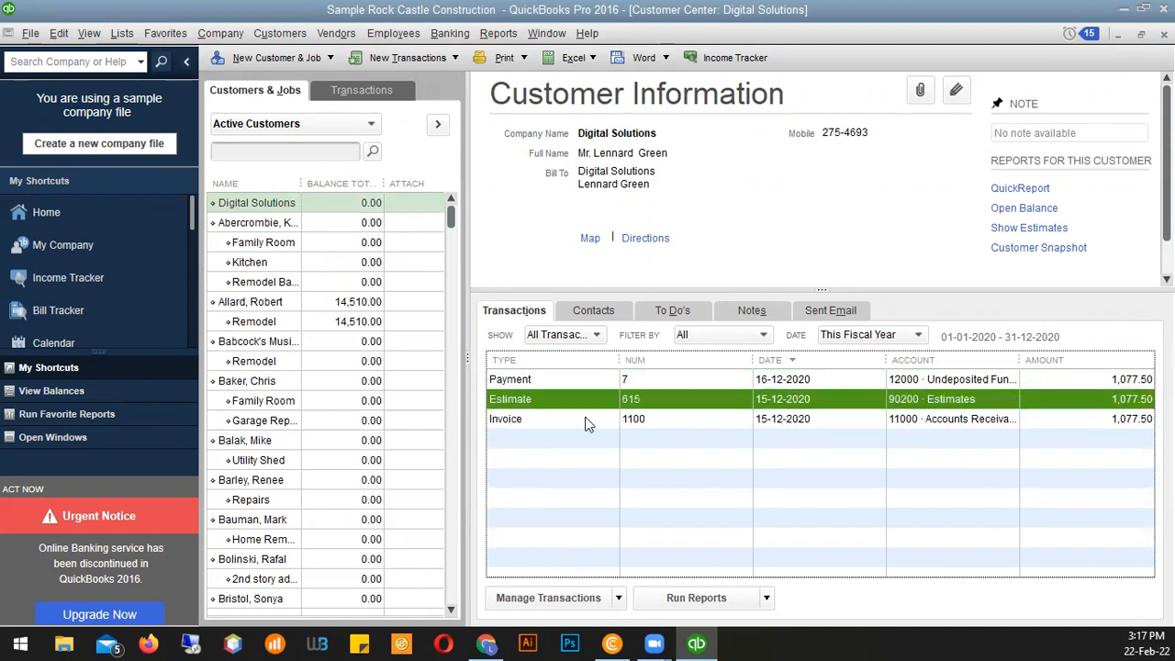
{"action": "left_click", "coordinate": [517, 380]}
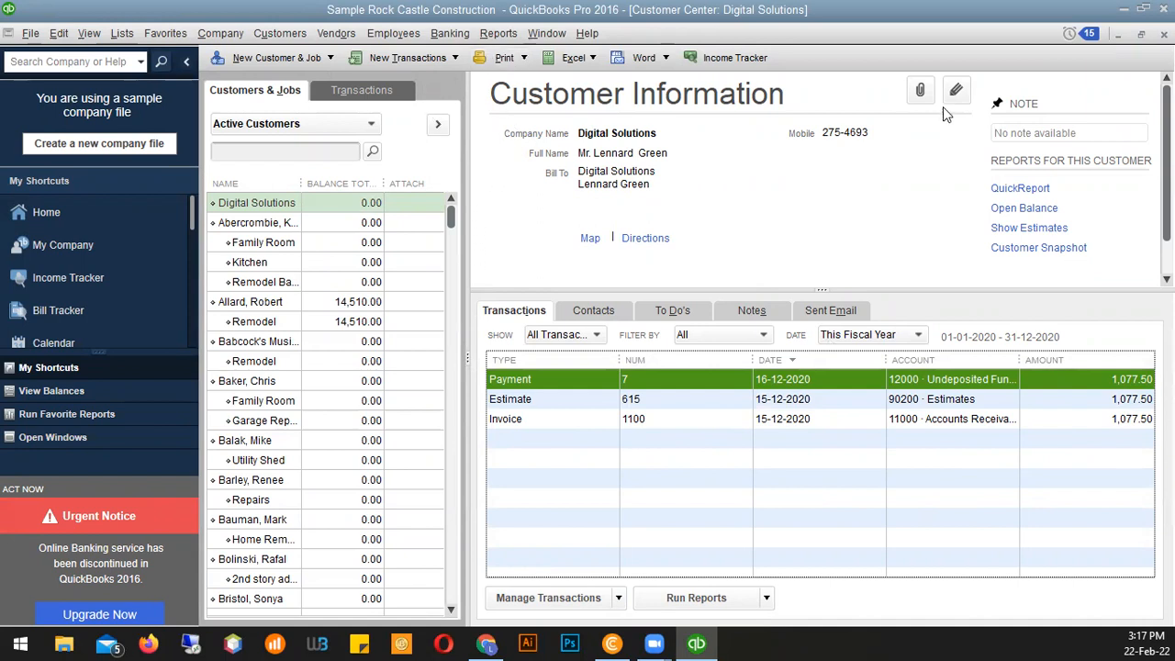
{"action": "left_click", "coordinate": [1164, 34]}
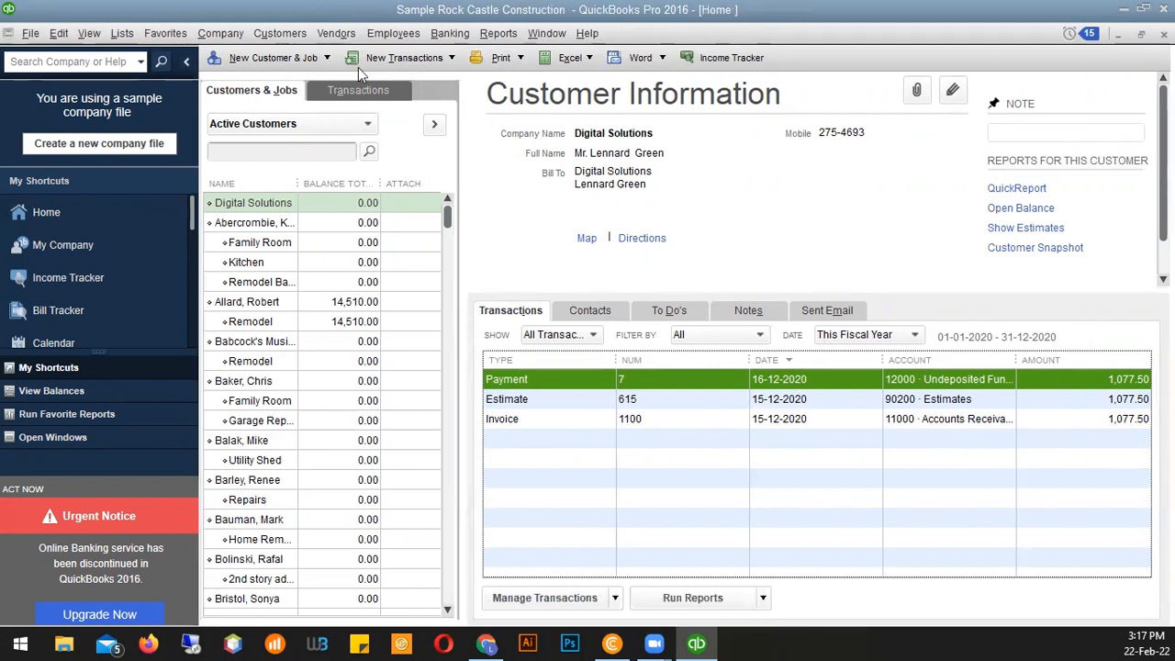
Run the Customer Balance Summary report, check whether Digital Solutions has an outstanding balance, and close the report
{"action": "left_click", "coordinate": [498, 33]}
{"action": "key", "text": "Right"}
{"action": "mouse_move", "coordinate": [495, 37]}
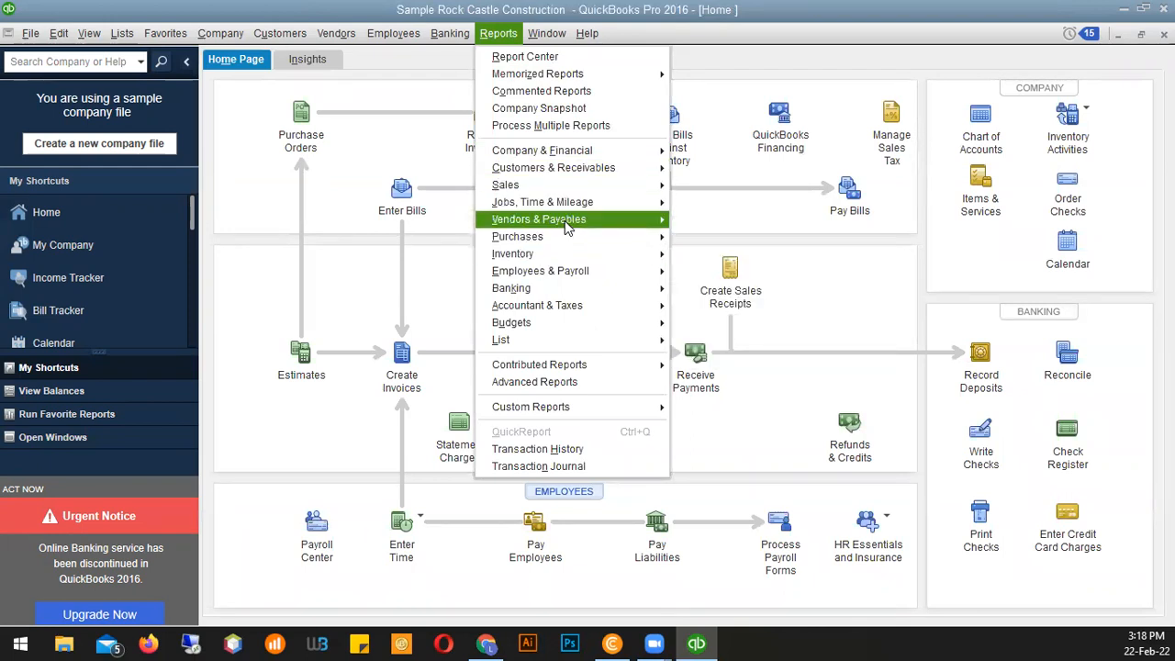
{"action": "mouse_move", "coordinate": [565, 220]}
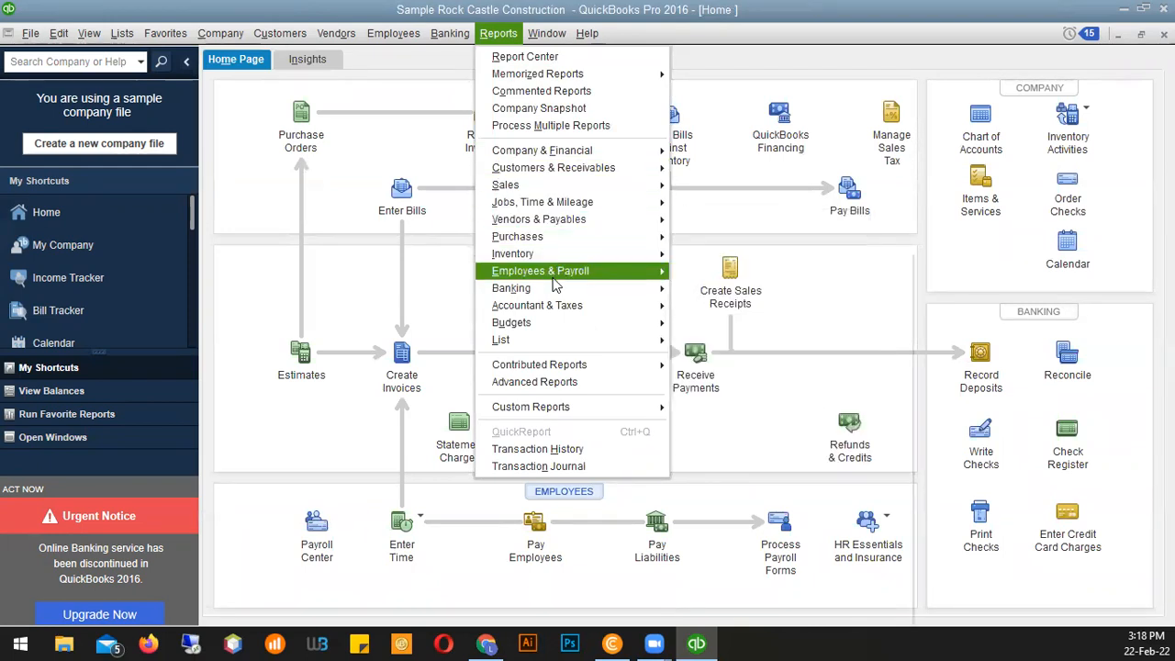
{"action": "mouse_move", "coordinate": [593, 169]}
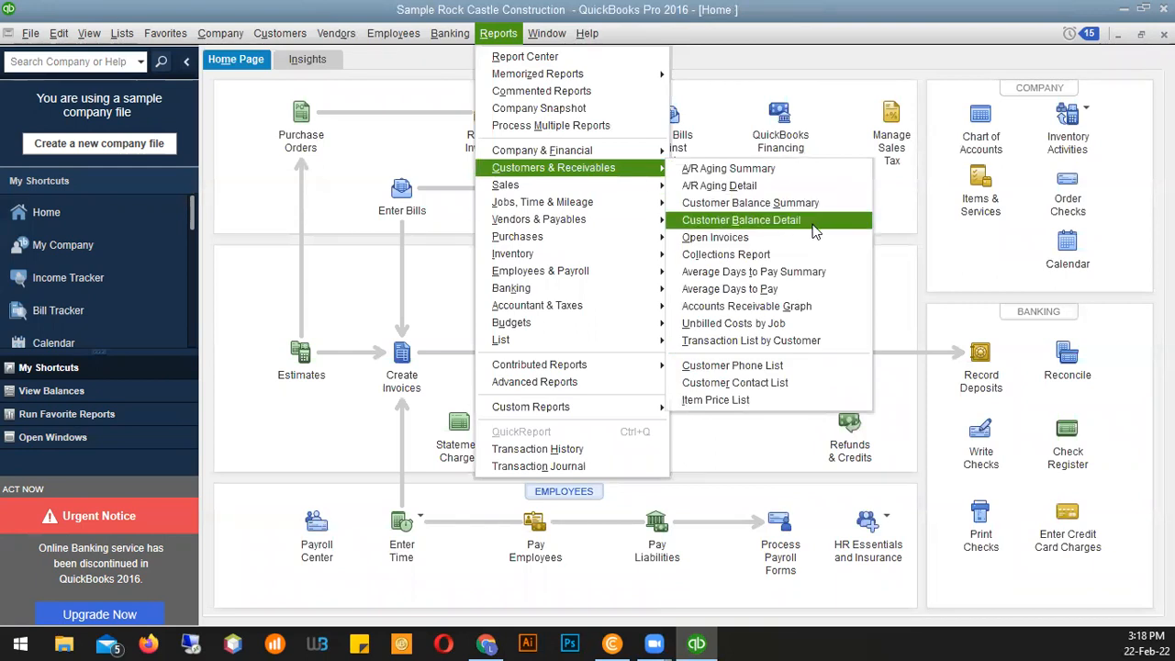
{"action": "left_click", "coordinate": [777, 201]}
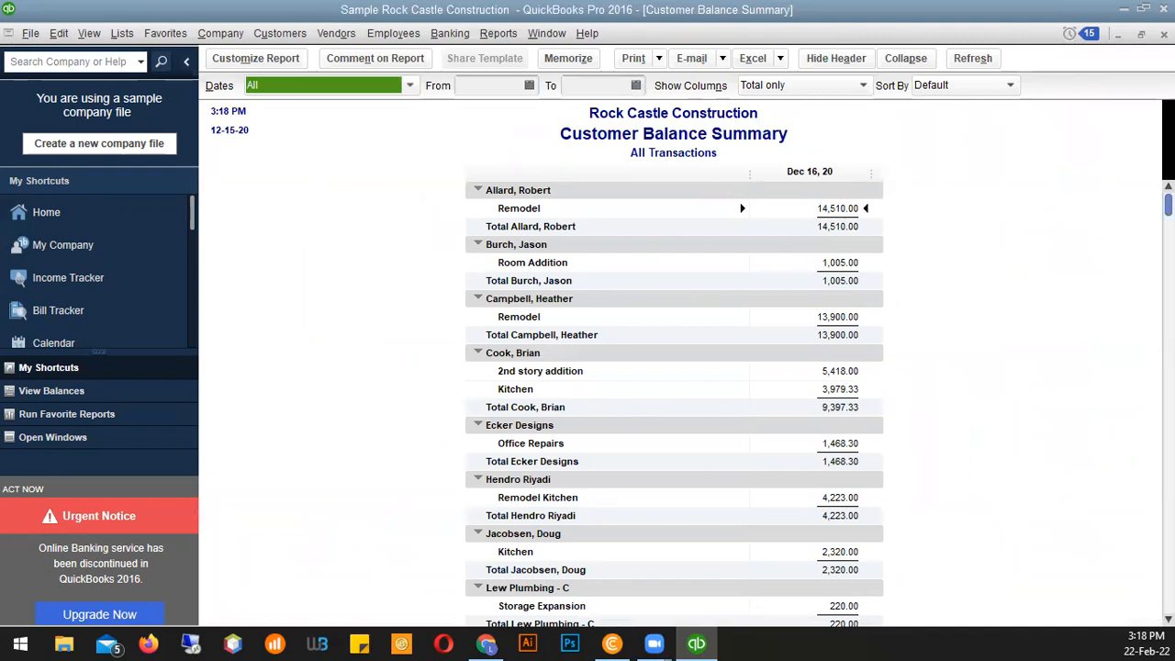
{"action": "scroll", "coordinate": [690, 334], "scroll_direction": "down", "scroll_amount": 4}
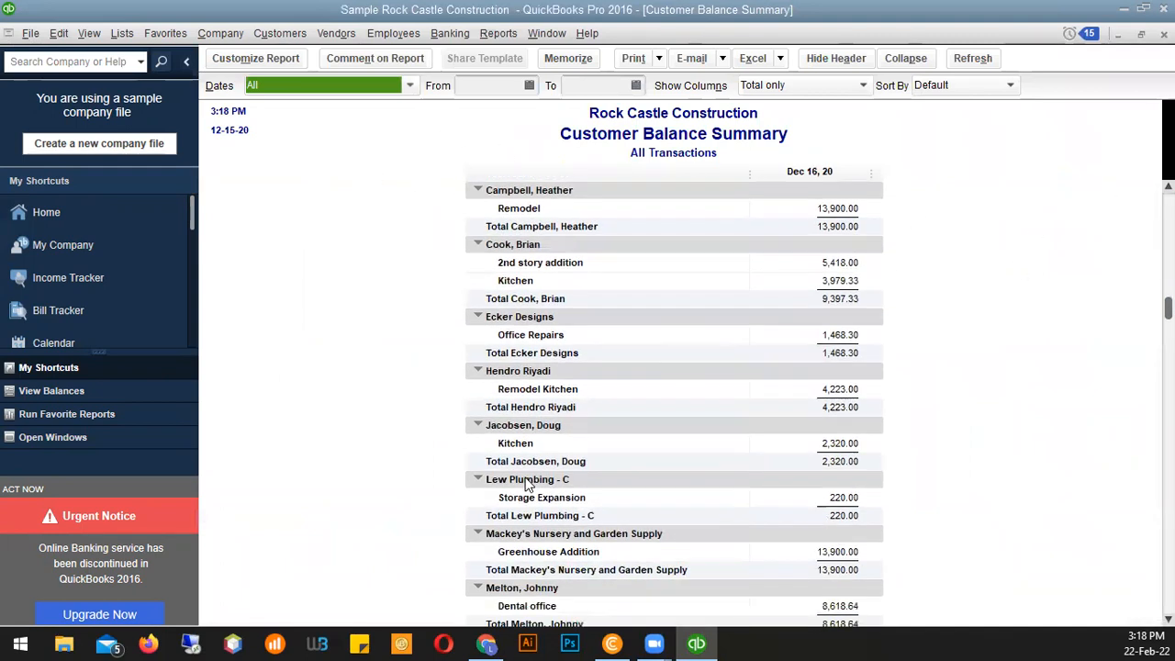
{"action": "scroll", "coordinate": [542, 483], "scroll_direction": "down", "scroll_amount": 2}
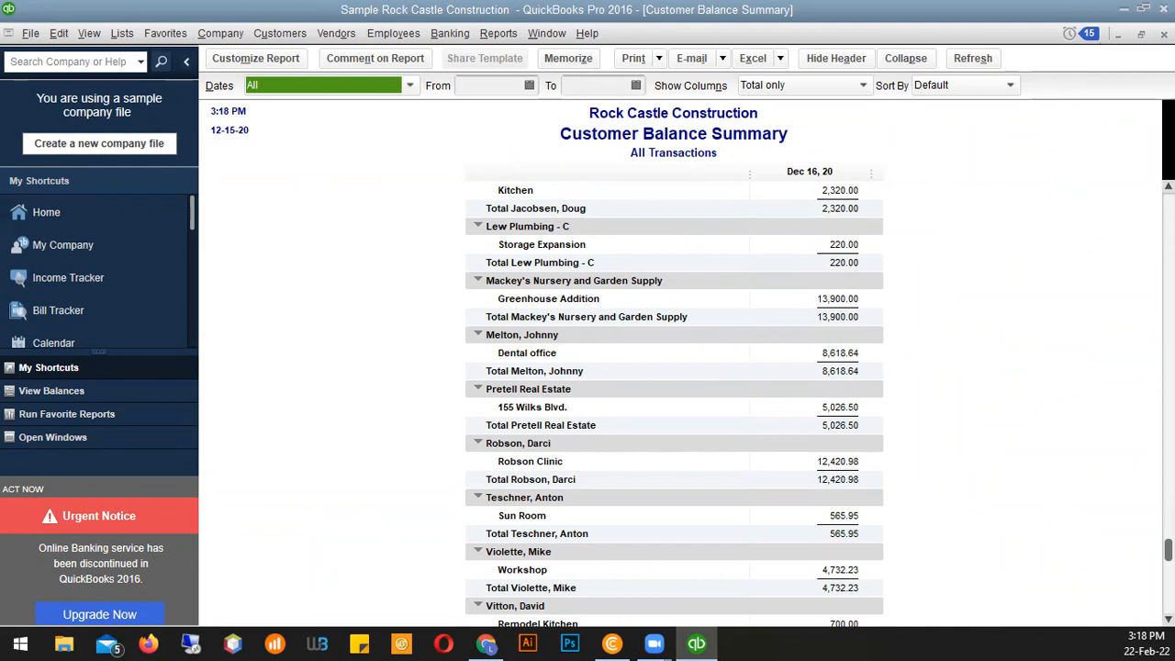
{"action": "left_click", "coordinate": [1164, 34]}
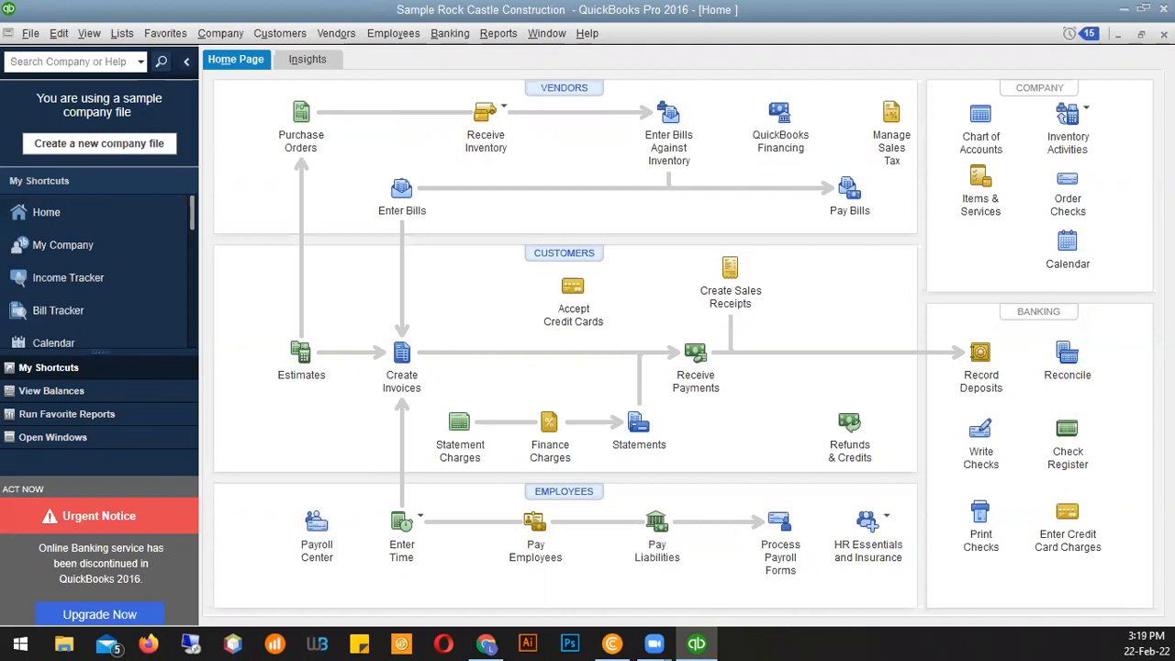
Start a new sales receipt and add the Blueprints service as its first line item
{"action": "left_click", "coordinate": [728, 274]}
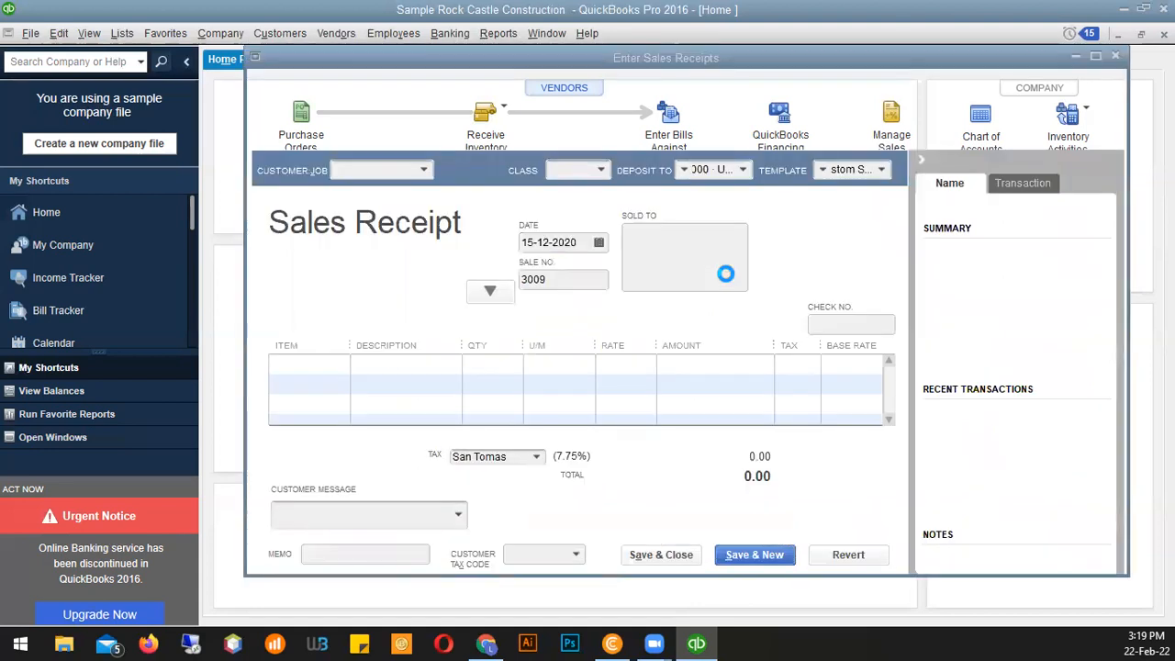
{"action": "left_click", "coordinate": [285, 355]}
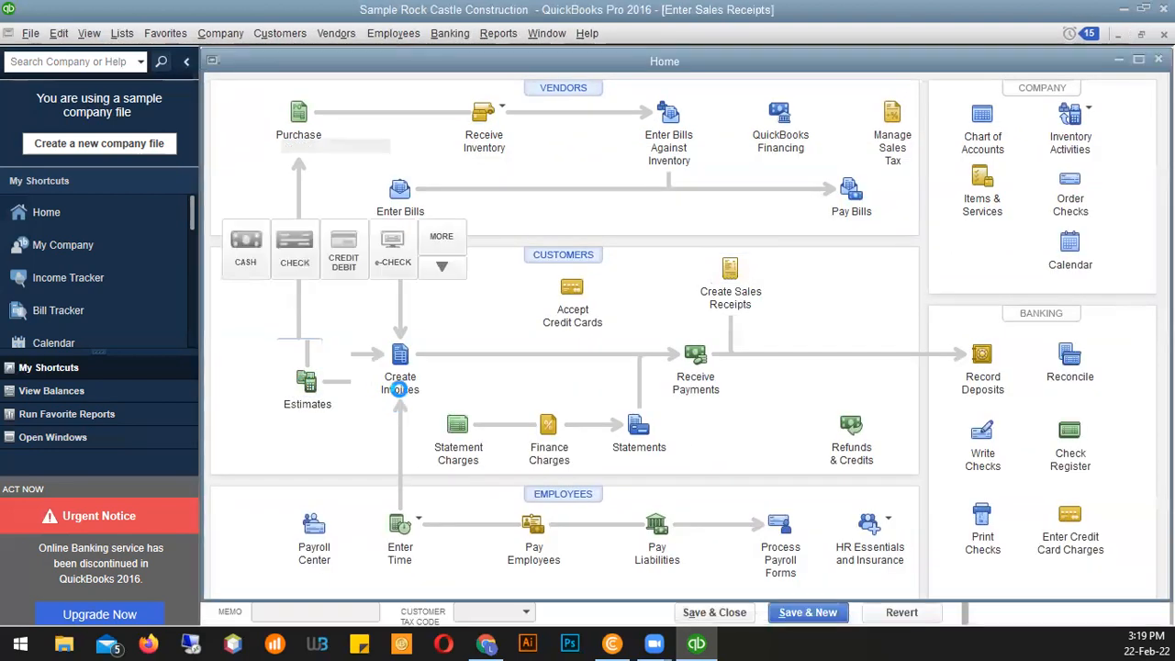
{"action": "left_click", "coordinate": [281, 338]}
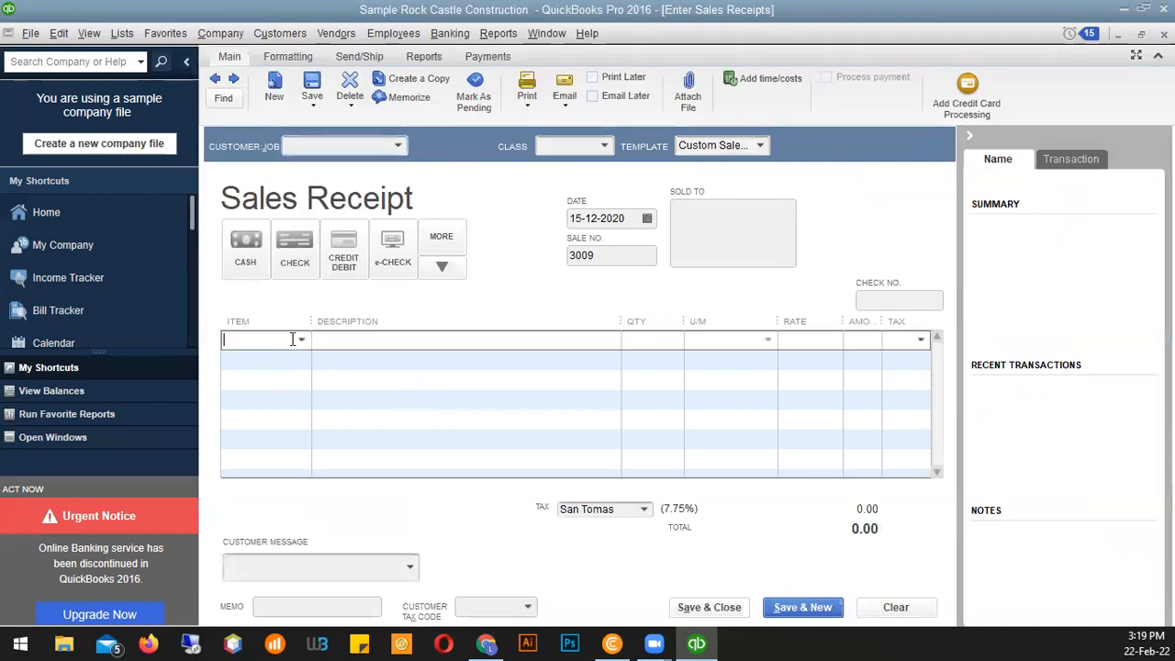
{"action": "left_click", "coordinate": [299, 340]}
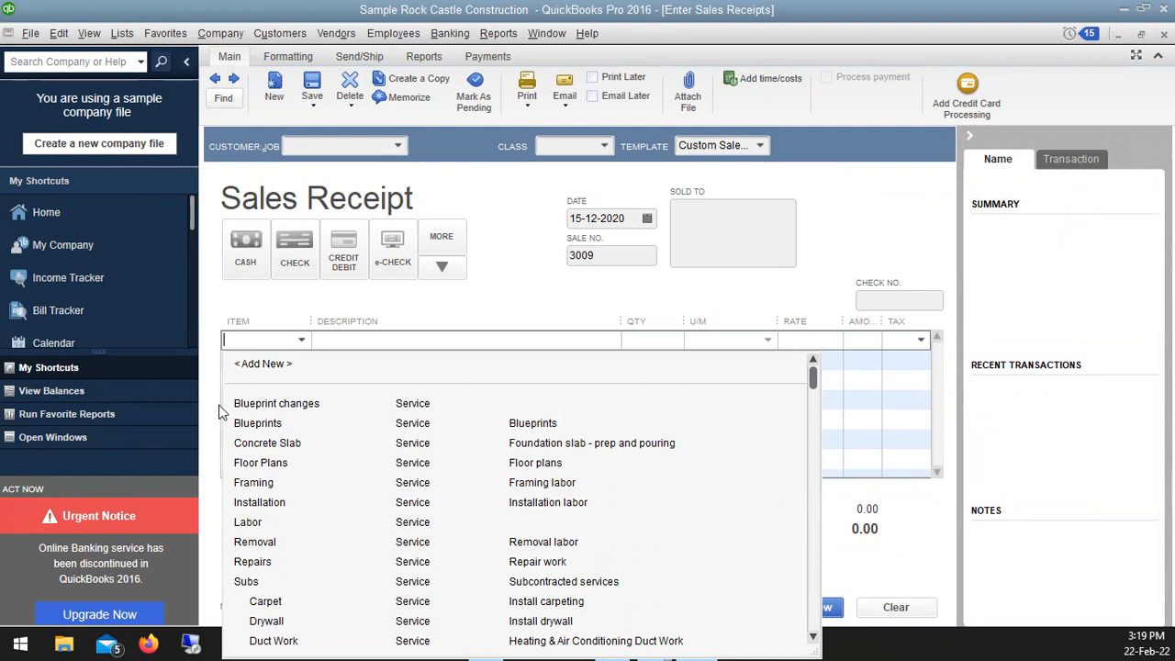
{"action": "left_click", "coordinate": [265, 428]}
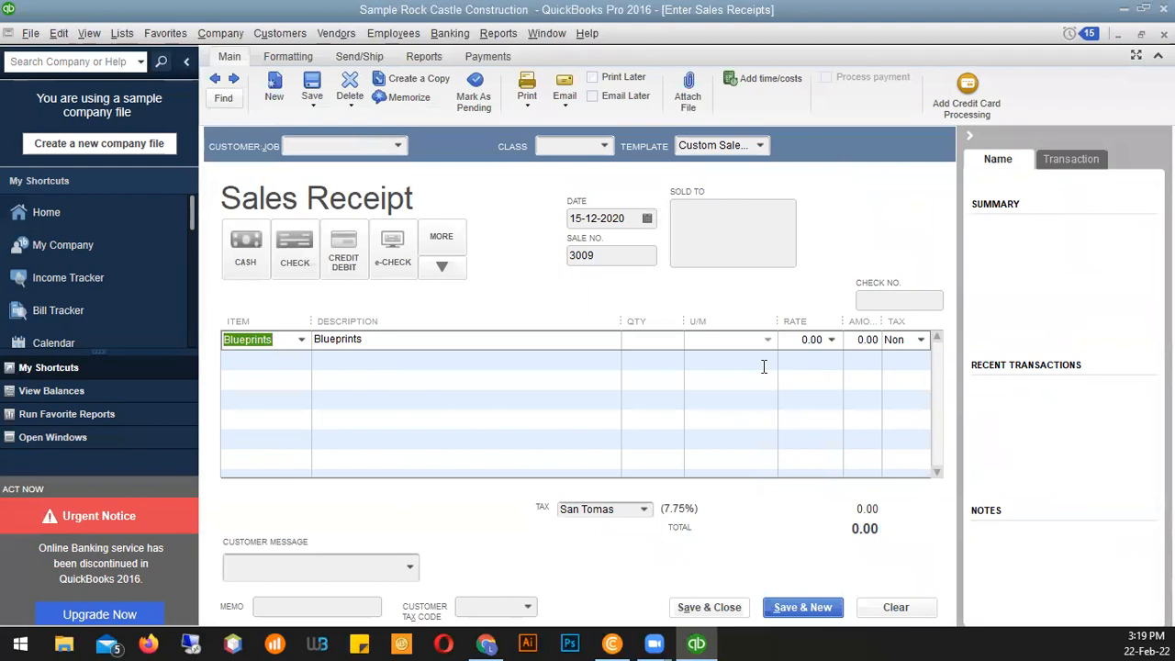
Set the Blueprints line to a quantity of 1 at a rate of 1,000.00
{"action": "left_click", "coordinate": [664, 342]}
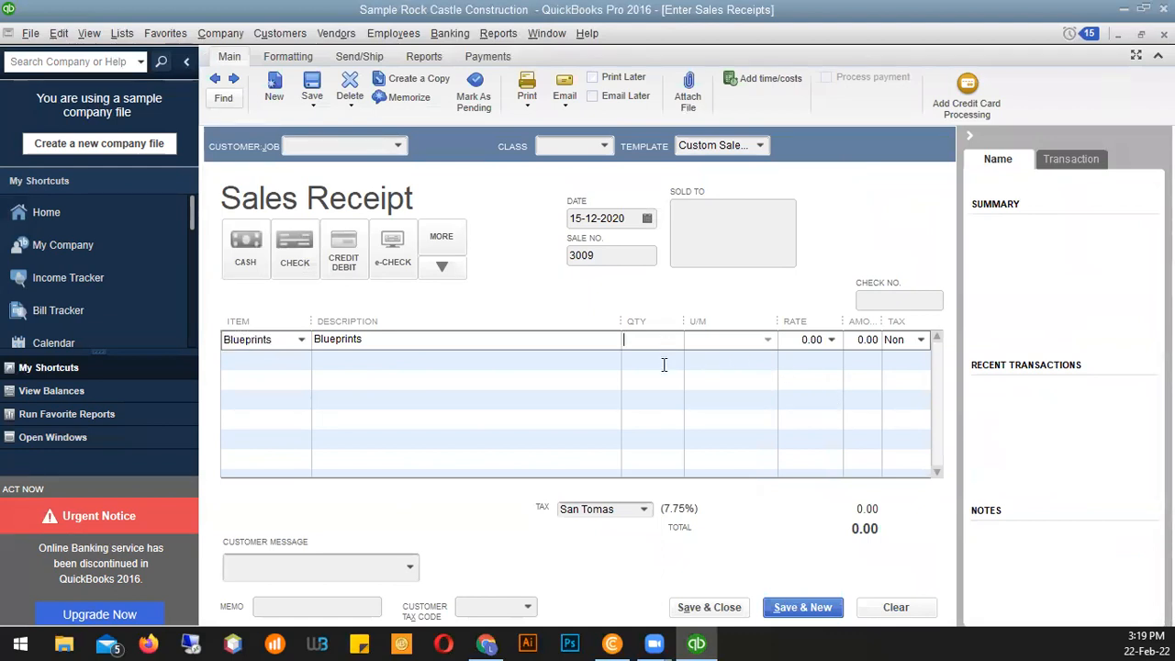
{"action": "type", "text": "1"}
{"action": "type", "text": "0"}
{"action": "left_click", "coordinate": [647, 400]}
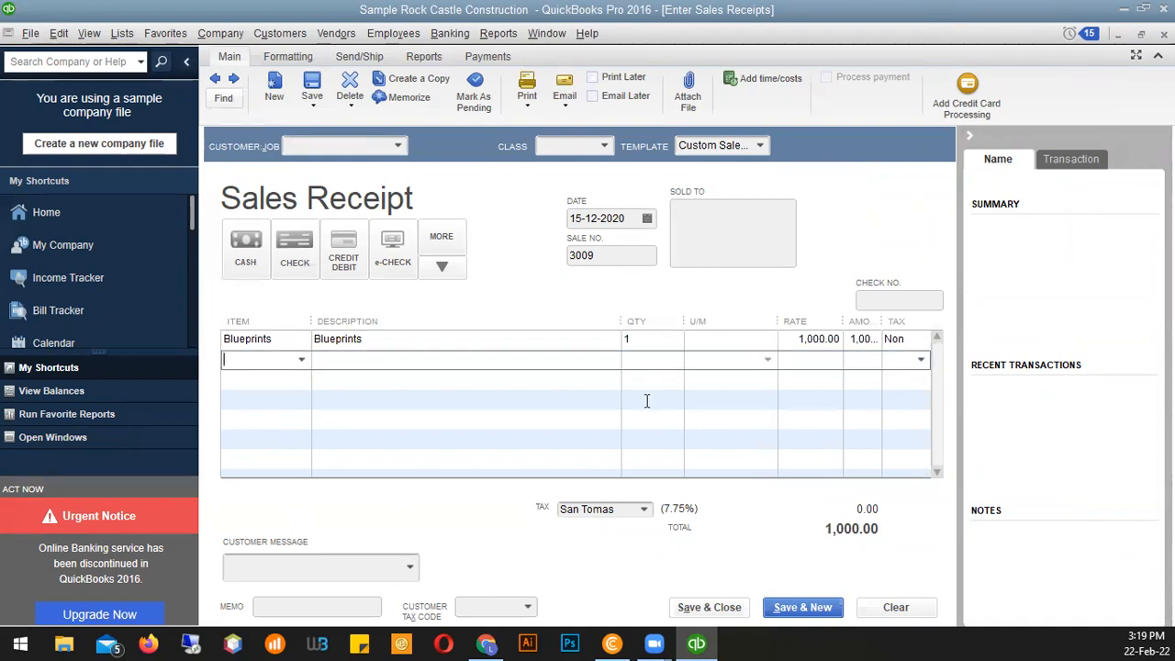
Collapse the customer information pane and adjust the Rate and Amount column widths so the full amount fits
{"action": "left_click", "coordinate": [913, 339]}
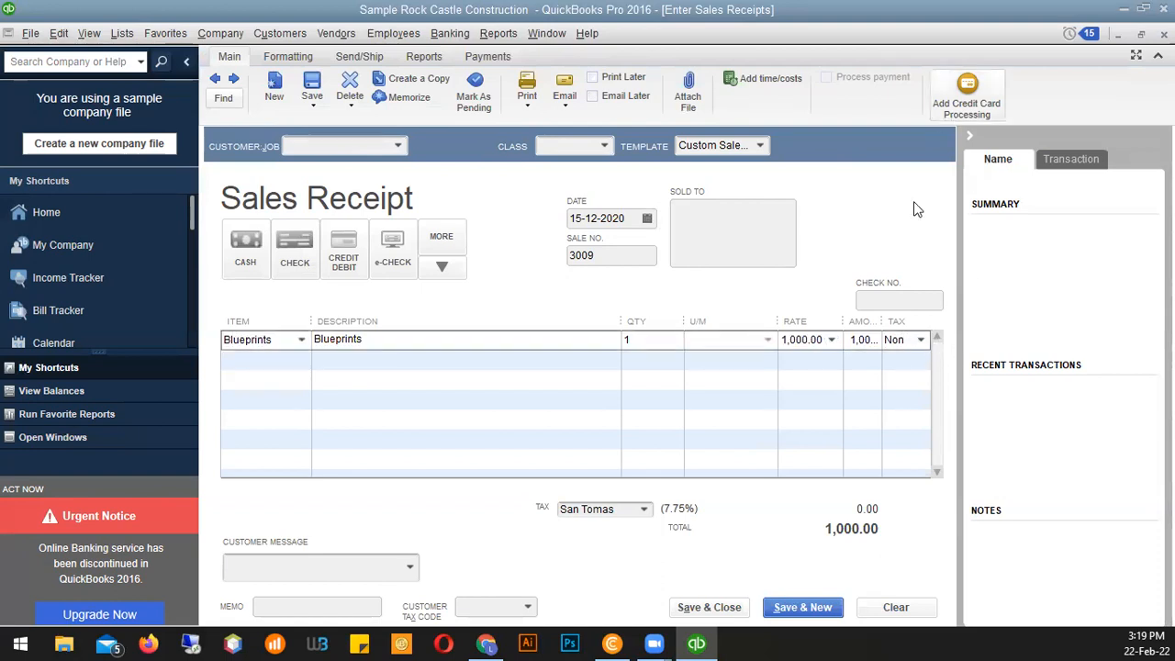
{"action": "left_click", "coordinate": [969, 137]}
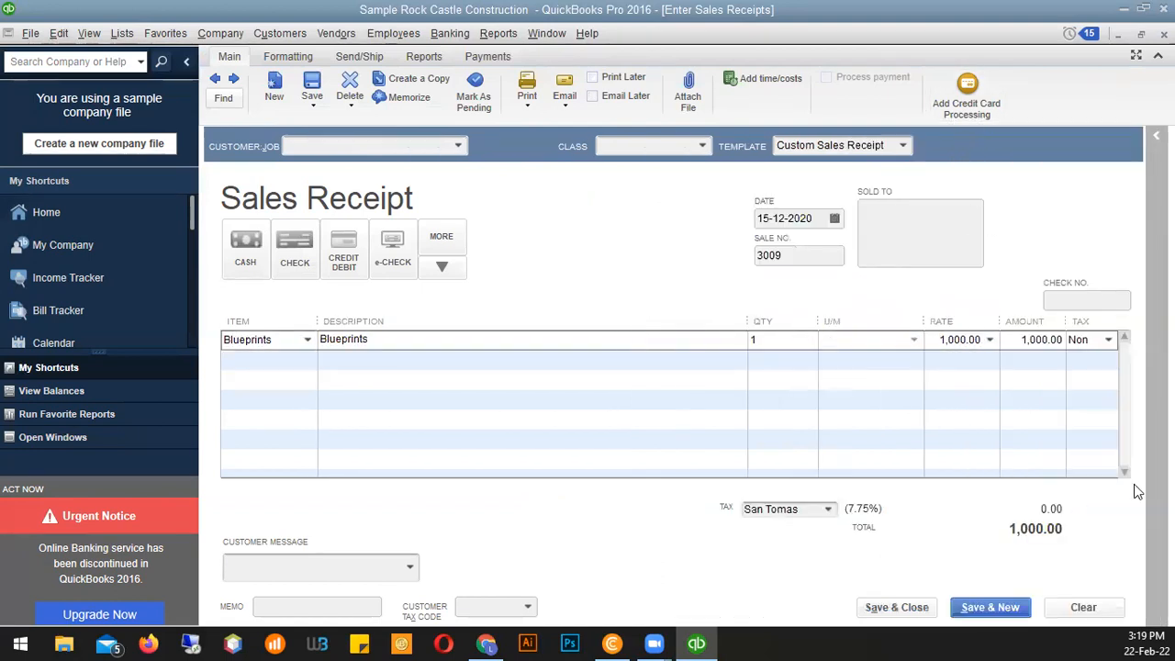
{"action": "left_click_drag", "start_coordinate": [1059, 315], "coordinate": [997, 309]}
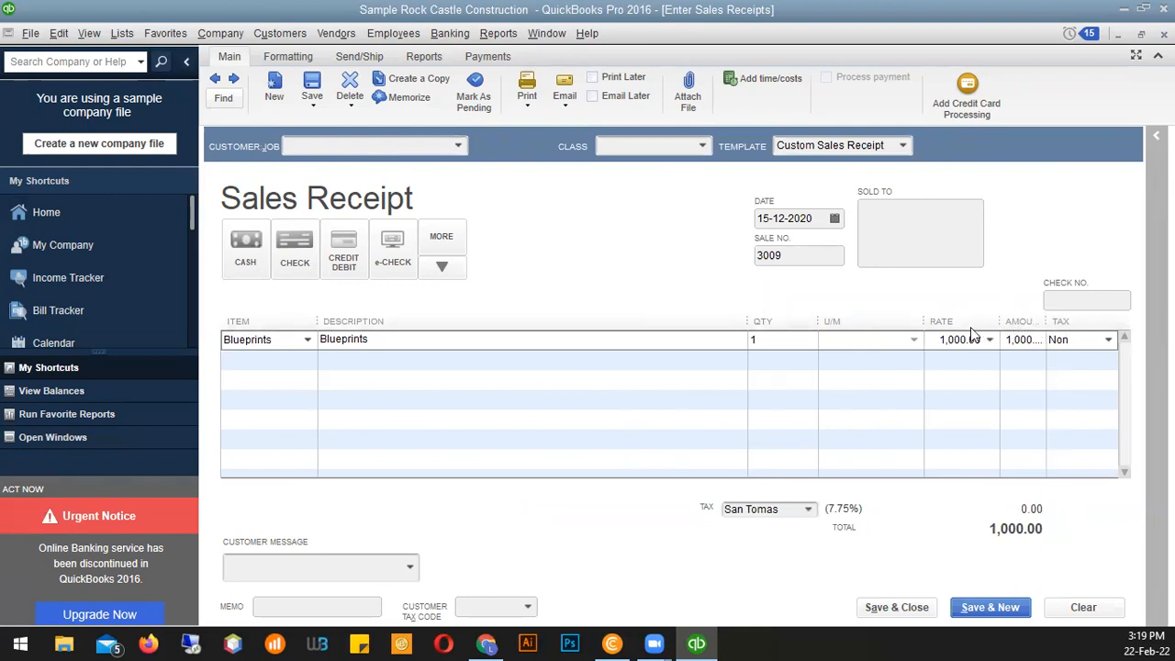
{"action": "left_click_drag", "start_coordinate": [978, 316], "coordinate": [955, 316]}
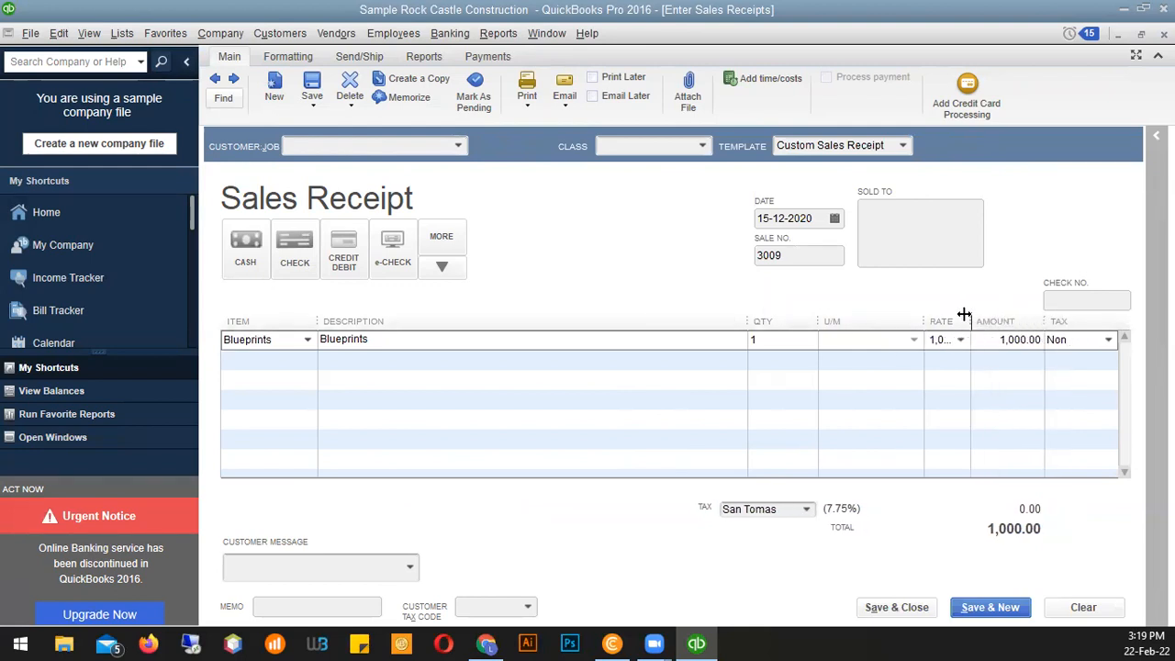
Set the Blueprints line's tax code to Non (Non-Taxable Sales)
{"action": "left_click", "coordinate": [1109, 340]}
{"action": "left_click", "coordinate": [1108, 341]}
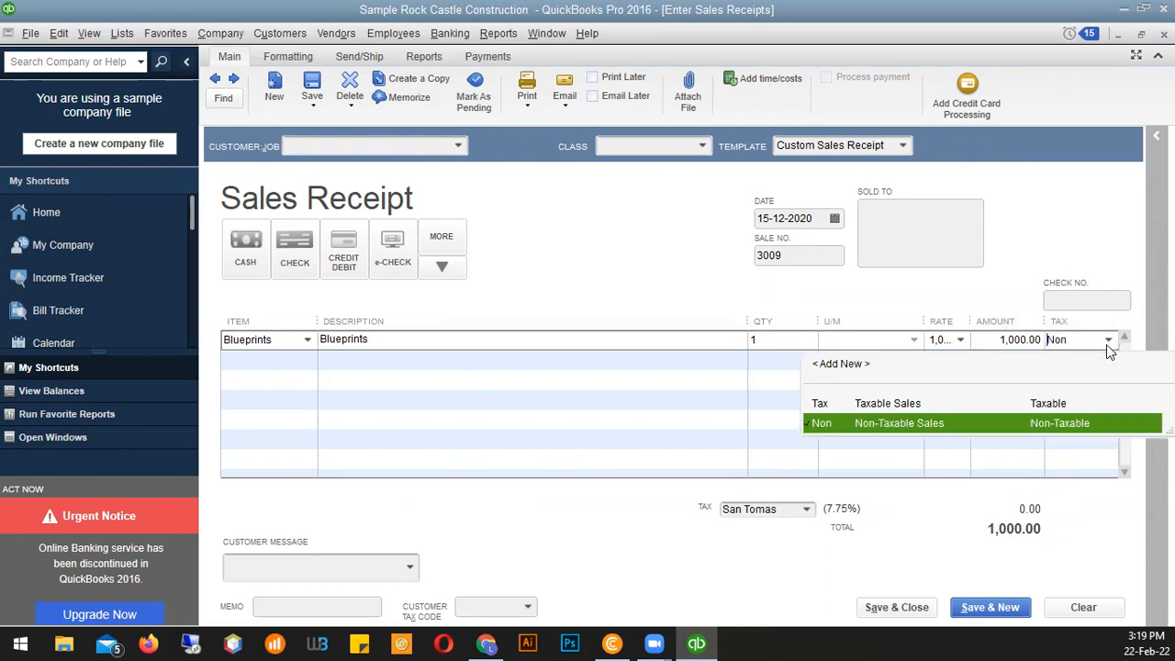
{"action": "left_click", "coordinate": [886, 425]}
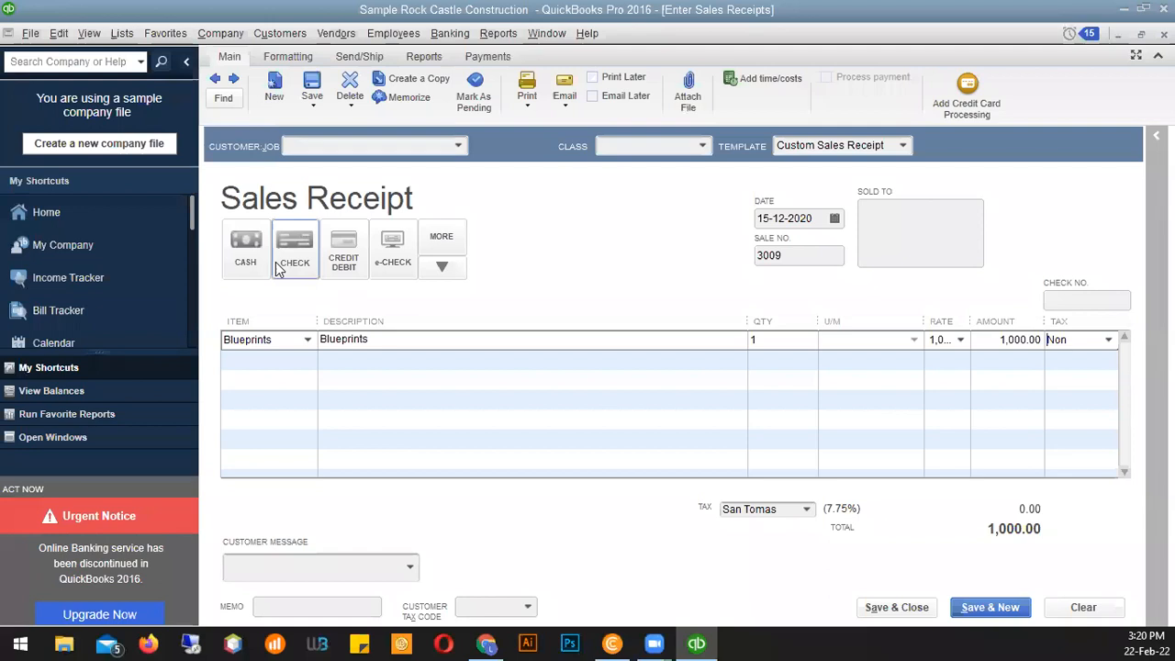
Assign the sales receipt to the existing customer who has the Garage Repair job, with Cash as the payment method
{"action": "left_click", "coordinate": [245, 250]}
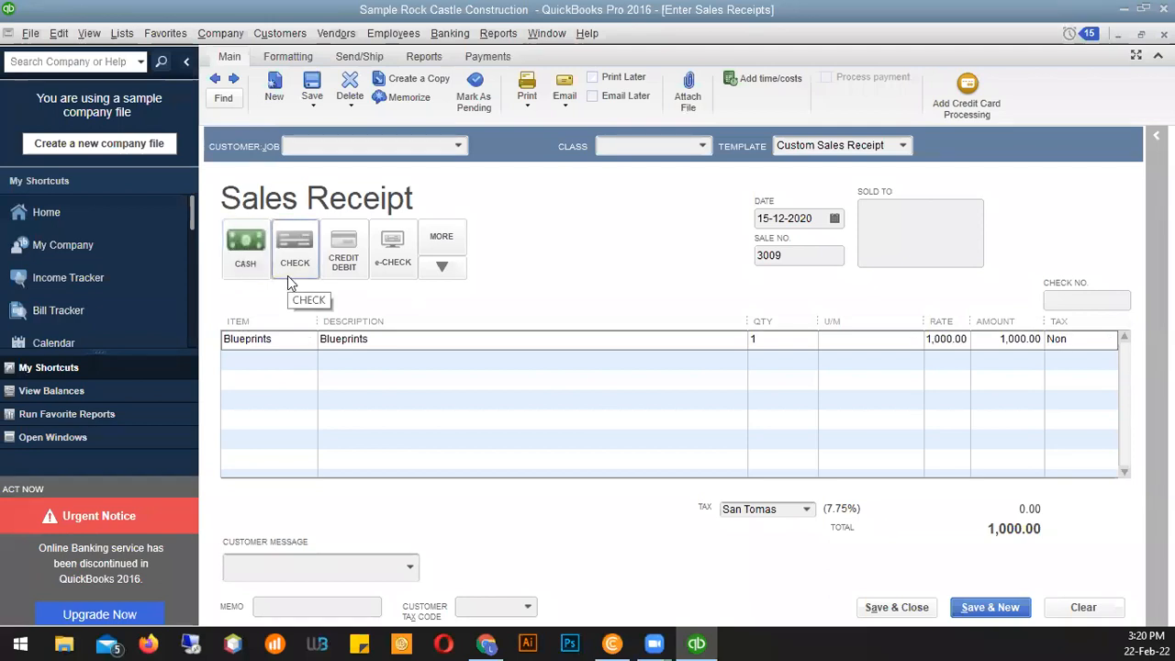
{"action": "left_click", "coordinate": [459, 146]}
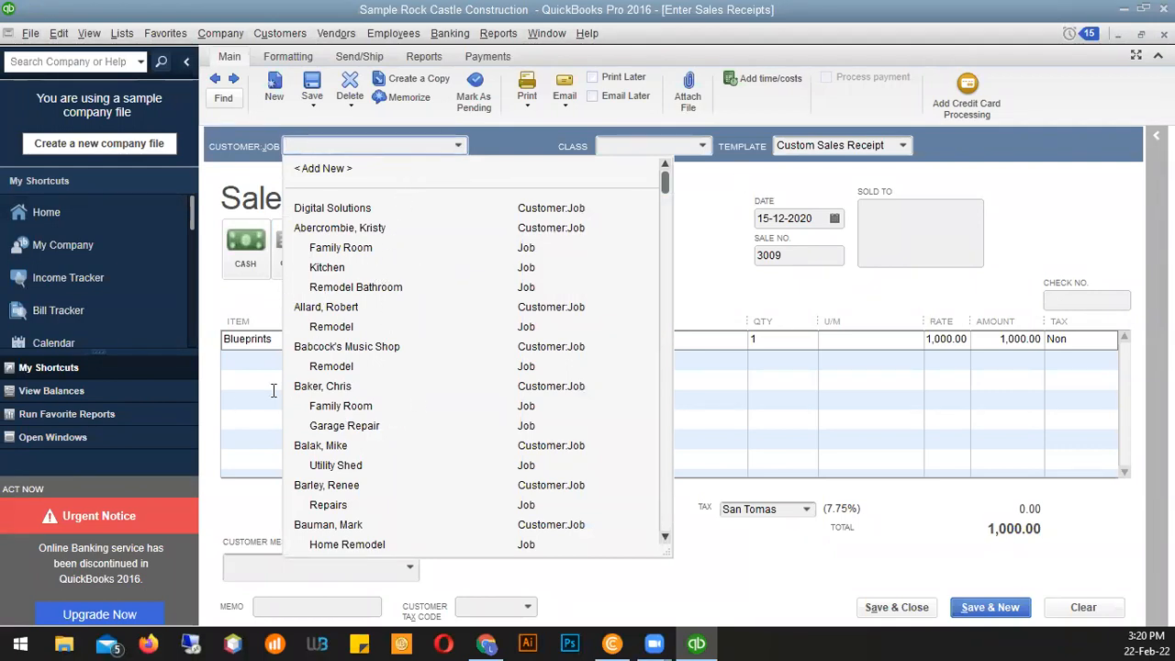
{"action": "left_click", "coordinate": [321, 387]}
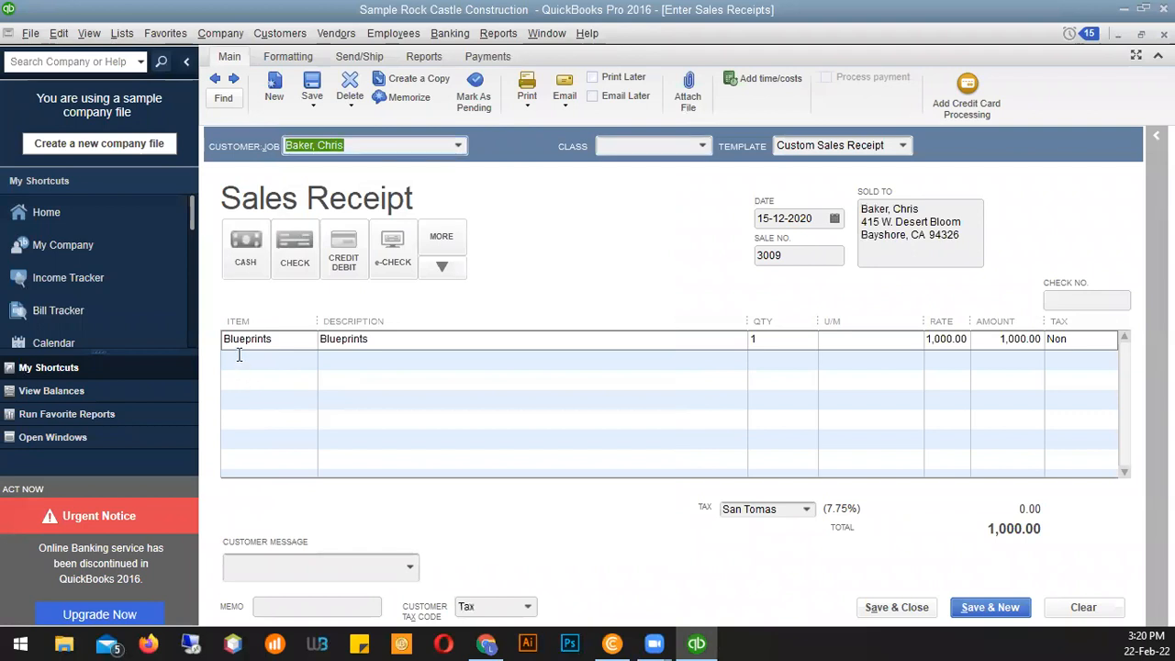
{"action": "left_click", "coordinate": [245, 246]}
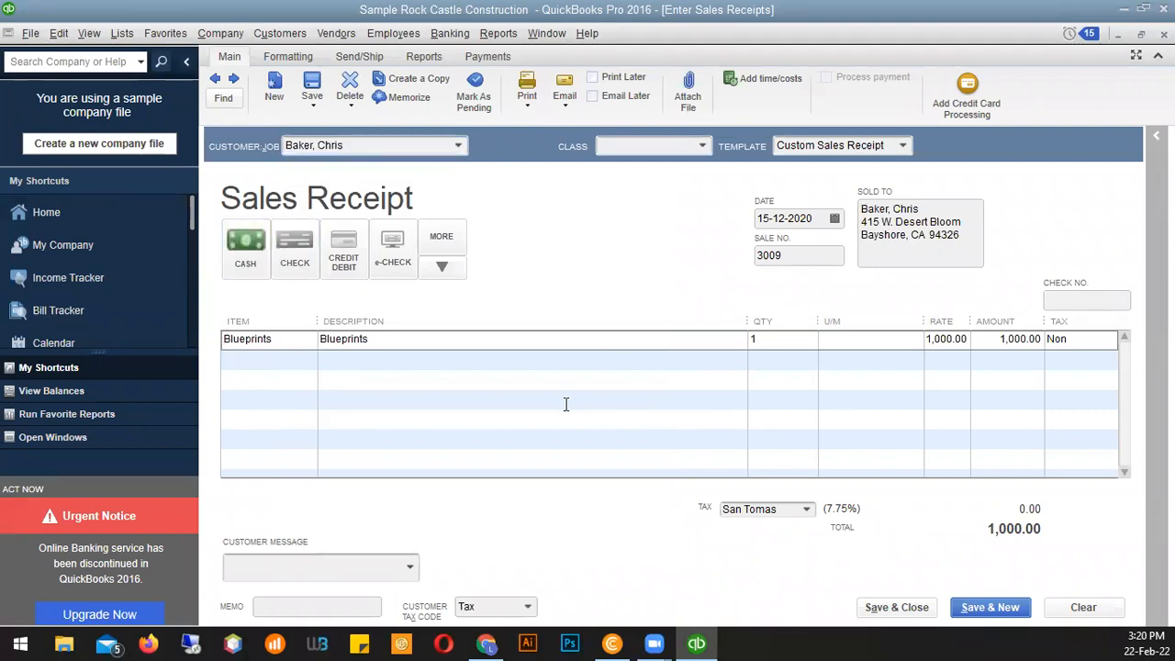
Save the sales receipt and open its print preview enlarged to check the item lines
{"action": "left_click", "coordinate": [311, 90]}
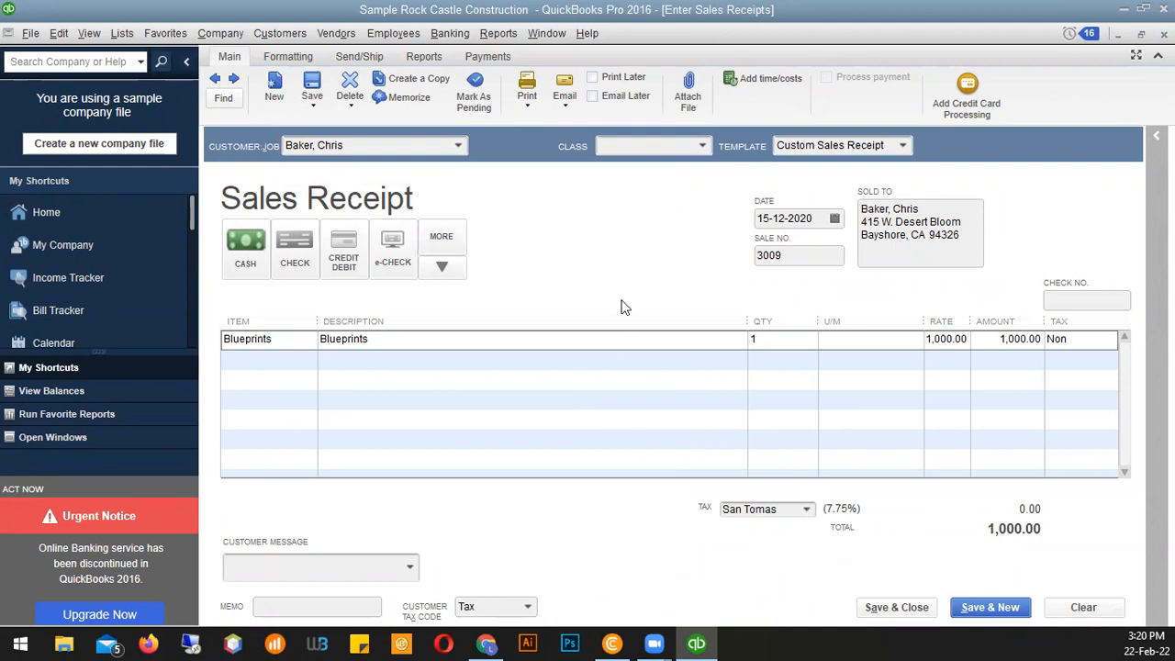
{"action": "left_click", "coordinate": [527, 108]}
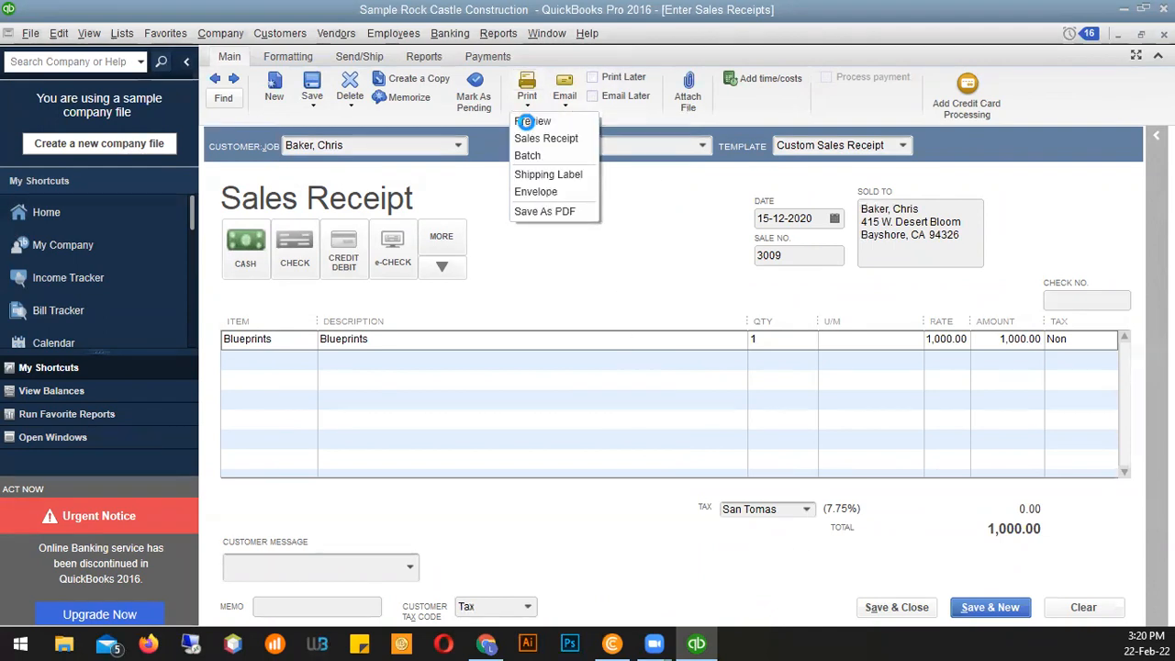
{"action": "left_click", "coordinate": [530, 121]}
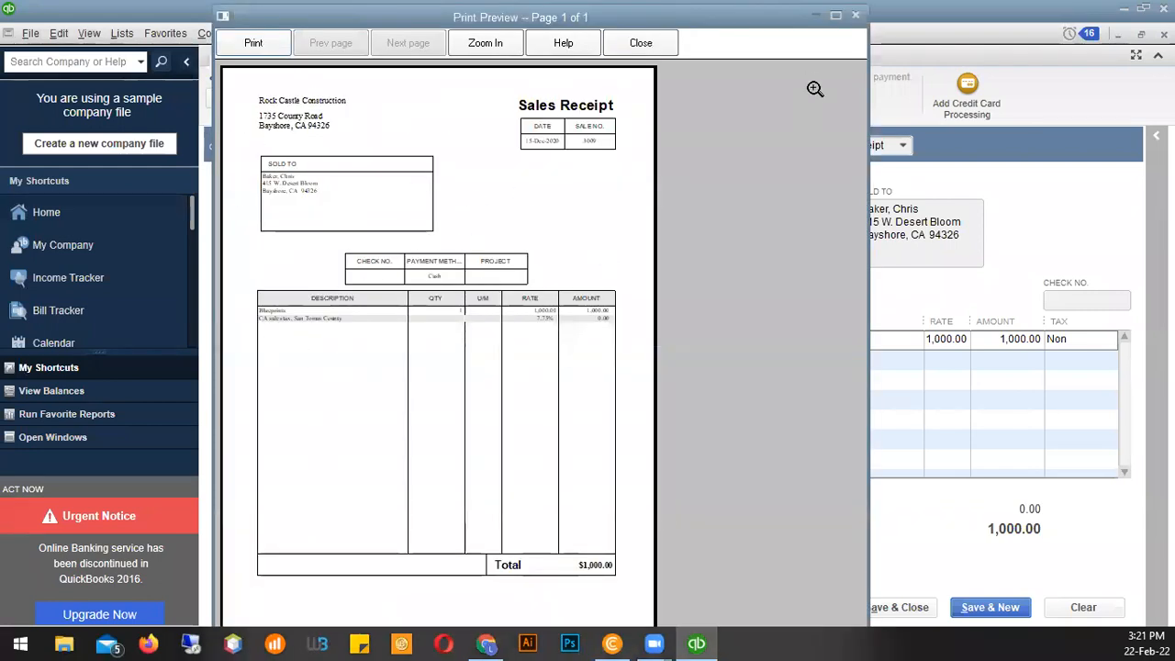
{"action": "left_click", "coordinate": [553, 271]}
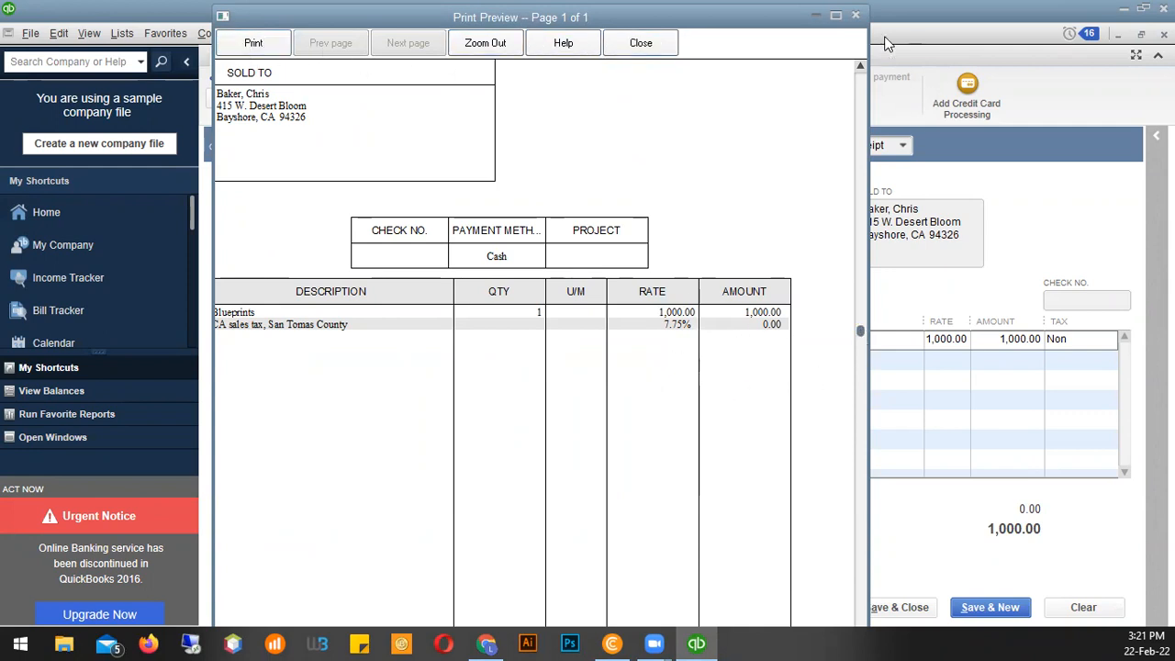
Check the whole sales receipt in a full-page print preview, and save and close the receipt
{"action": "left_click", "coordinate": [856, 17]}
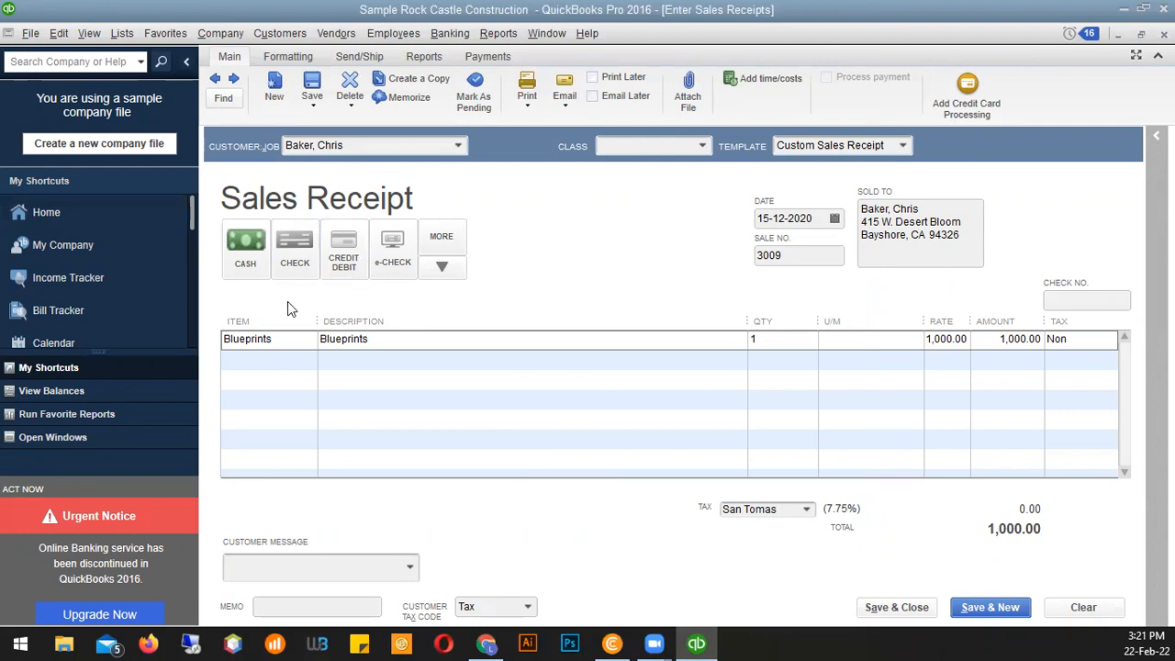
{"action": "left_click", "coordinate": [529, 101]}
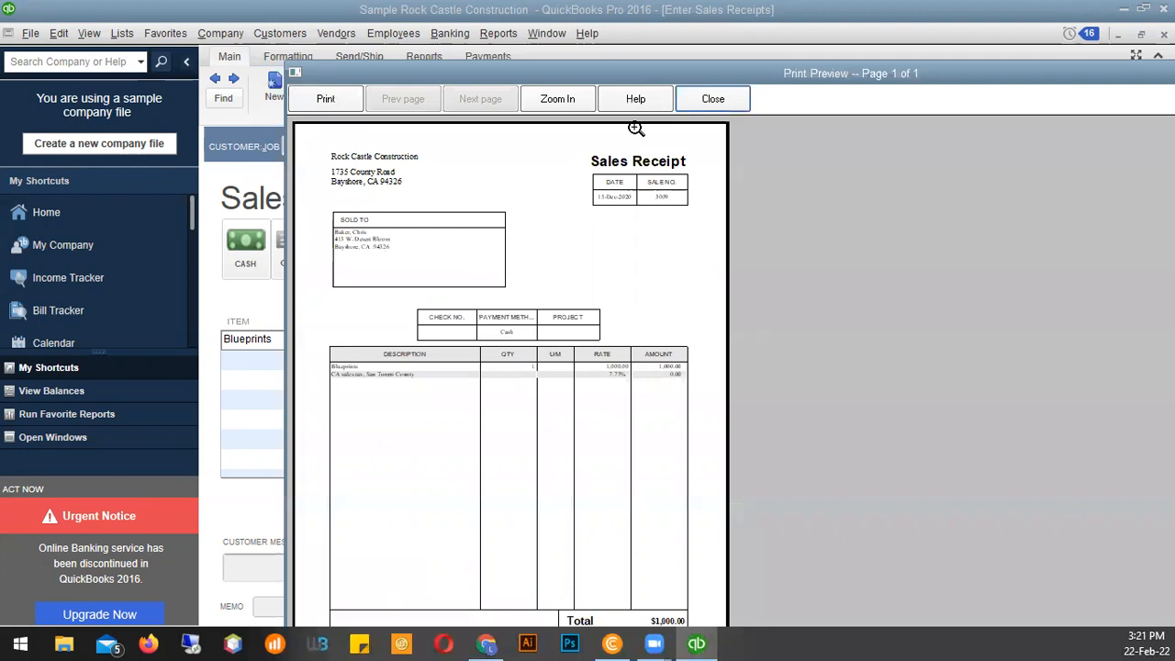
{"action": "left_click", "coordinate": [713, 99]}
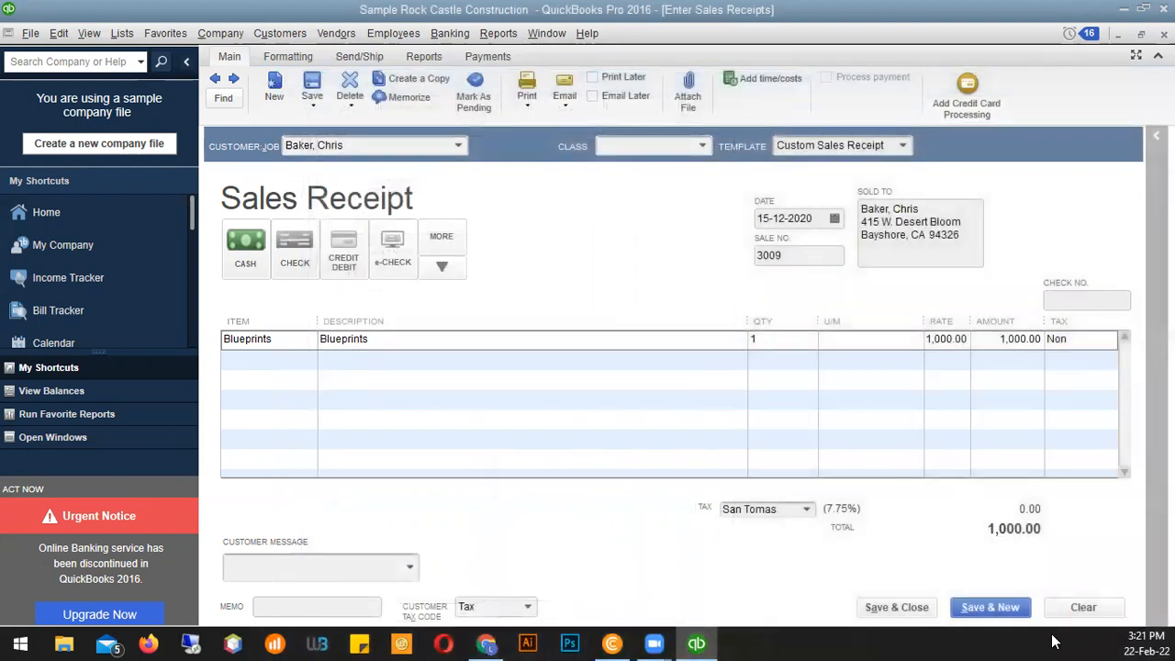
{"action": "left_click", "coordinate": [881, 612]}
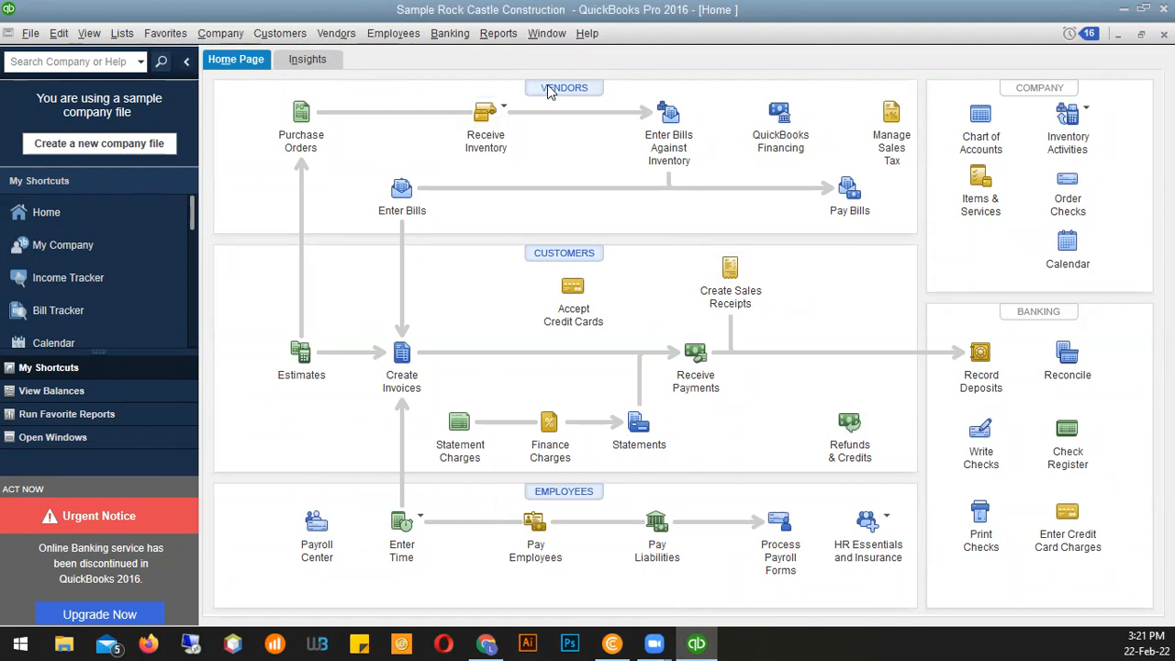
Open the Income by Customer Summary report to review the income per customer, and close it
{"action": "left_click", "coordinate": [490, 34]}
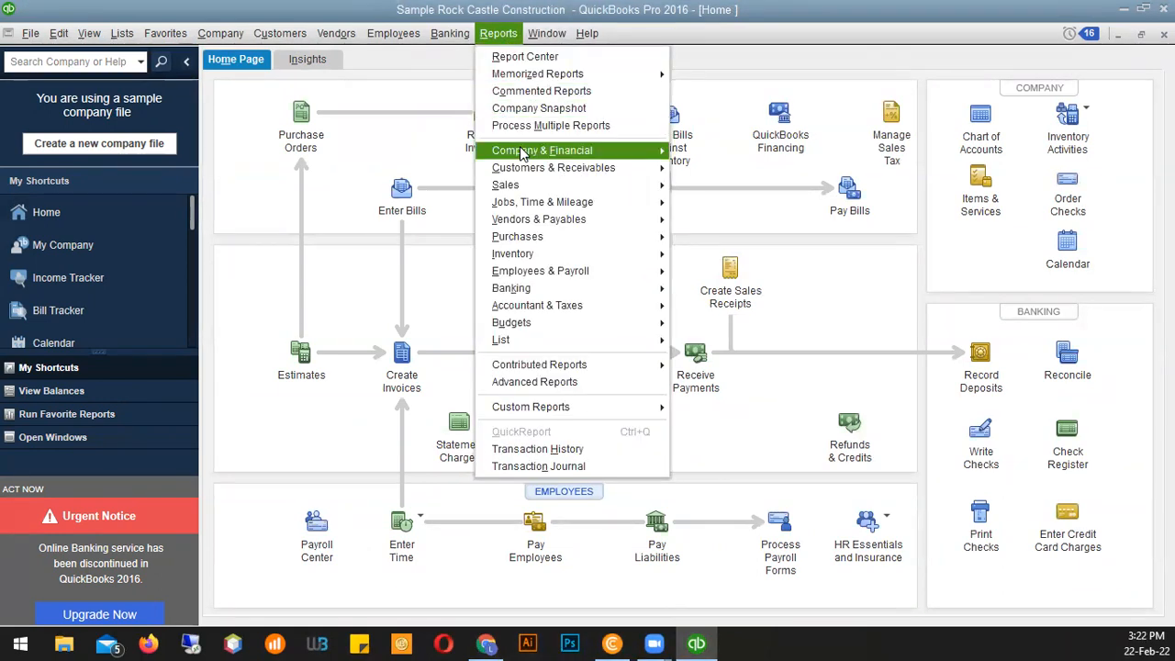
{"action": "mouse_move", "coordinate": [522, 154]}
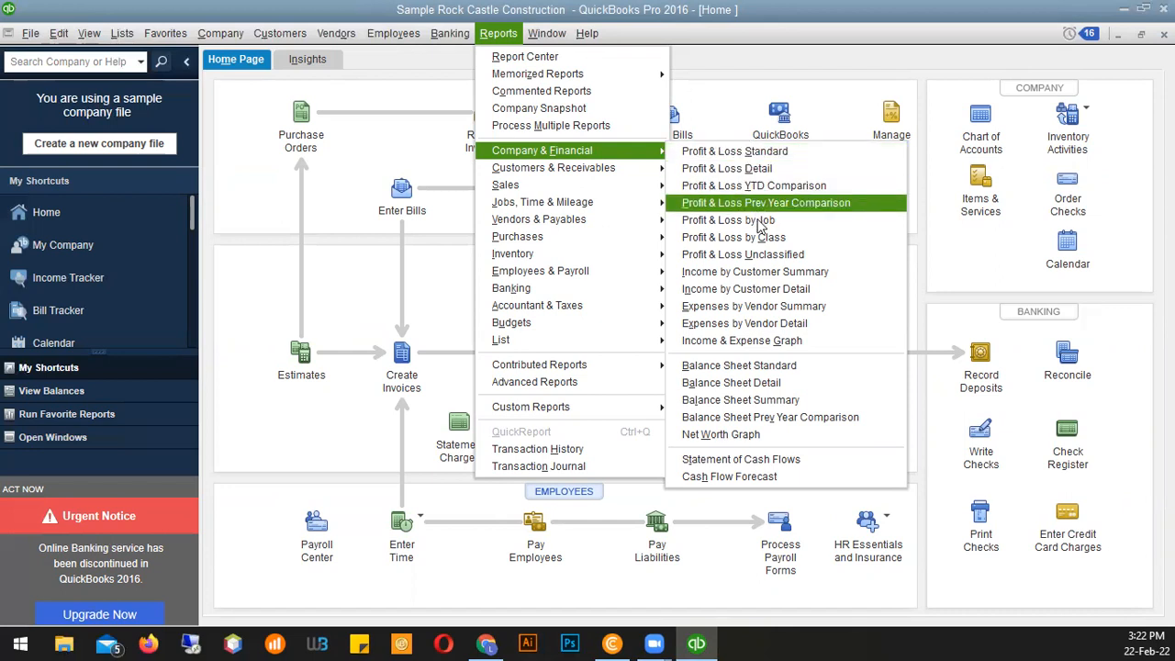
{"action": "left_click", "coordinate": [756, 273]}
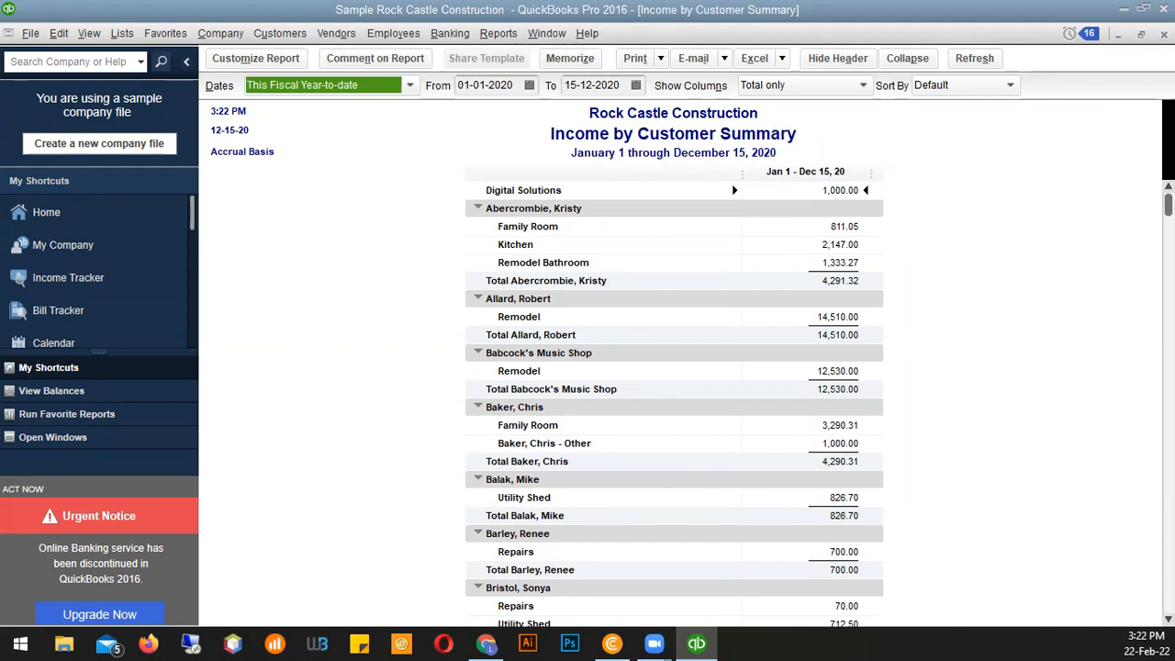
{"action": "key", "text": "Escape"}
Open the Profit & Loss Detail report, find the Blueprints sales receipt under Design Income, and close the report
{"action": "left_click", "coordinate": [546, 33]}
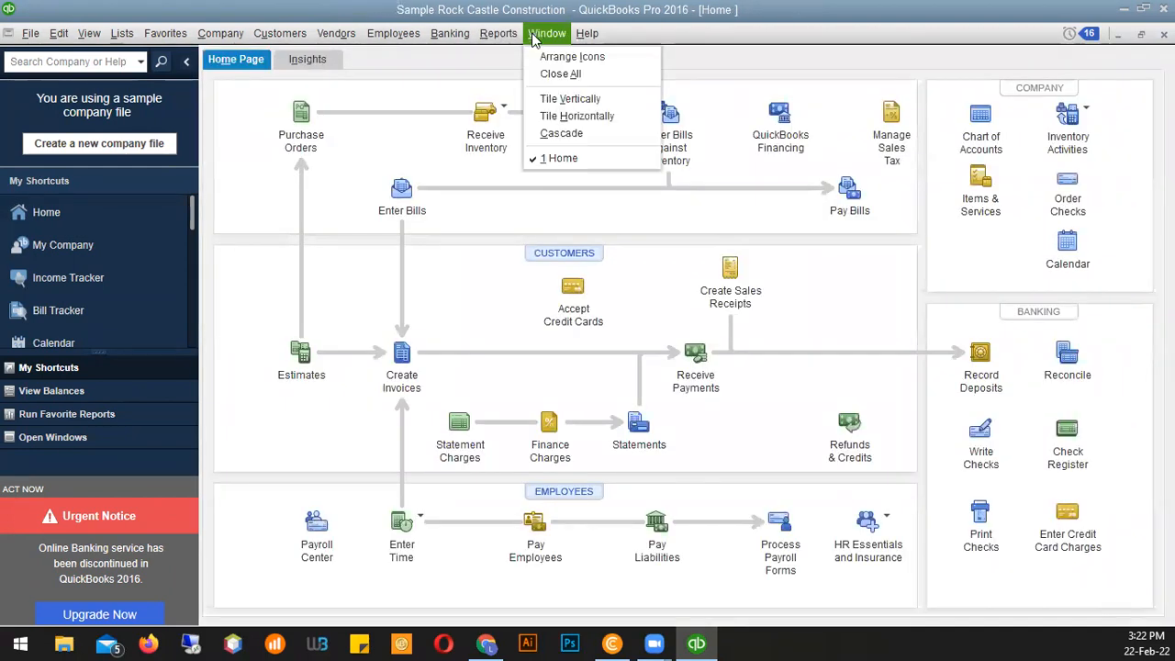
{"action": "mouse_move", "coordinate": [496, 42]}
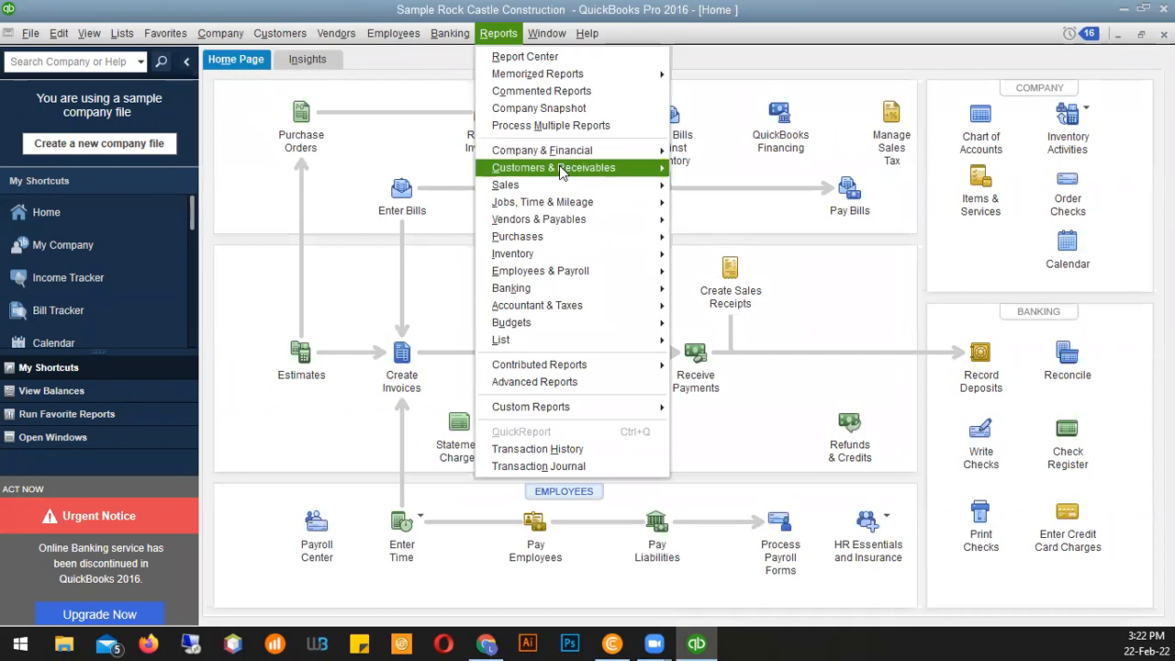
{"action": "mouse_move", "coordinate": [567, 155]}
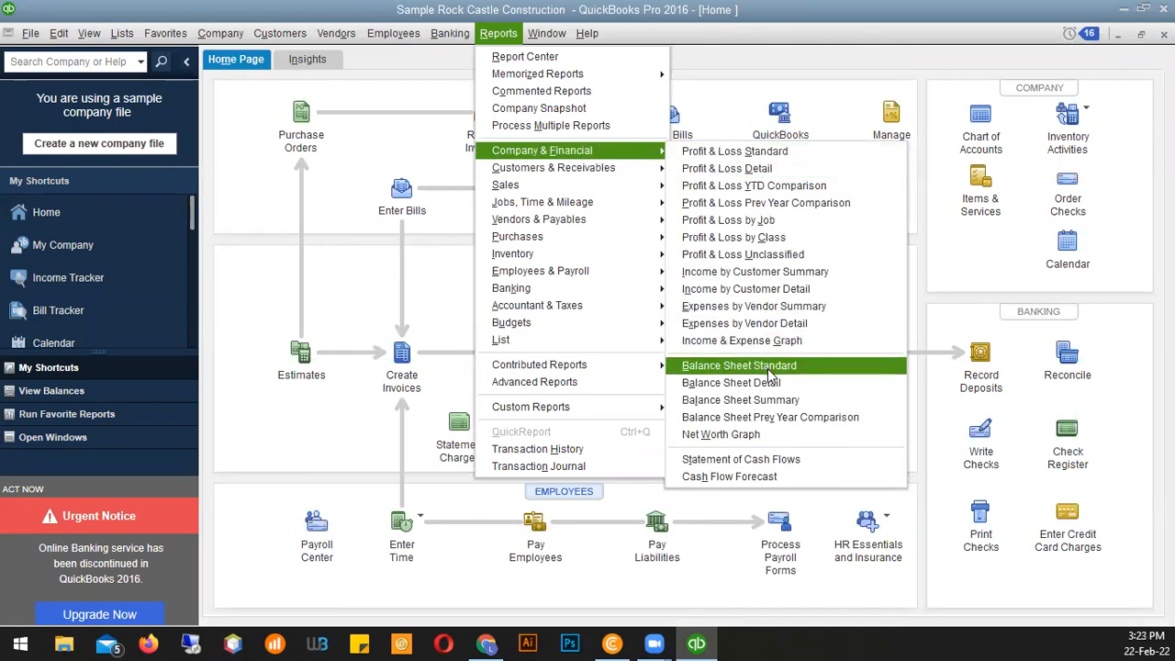
{"action": "left_click", "coordinate": [753, 168]}
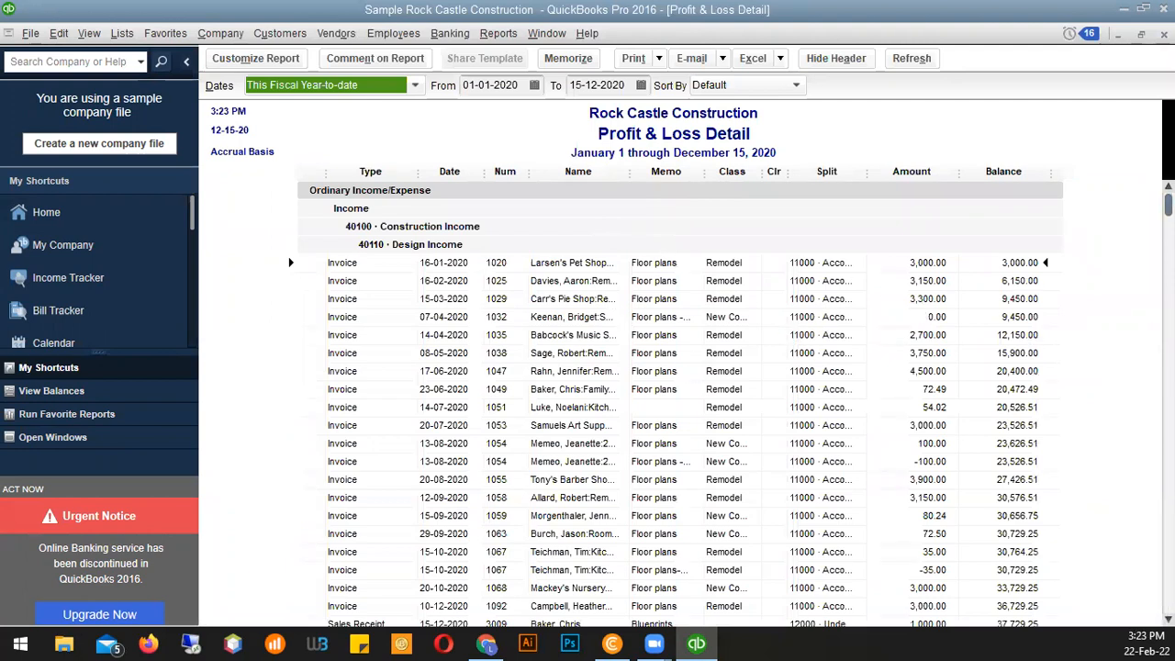
{"action": "mouse_move", "coordinate": [1168, 205]}
{"action": "left_mouse_down"}
{"action": "mouse_move", "coordinate": [1168, 256]}
{"action": "mouse_move", "coordinate": [1168, 210]}
{"action": "left_mouse_up"}
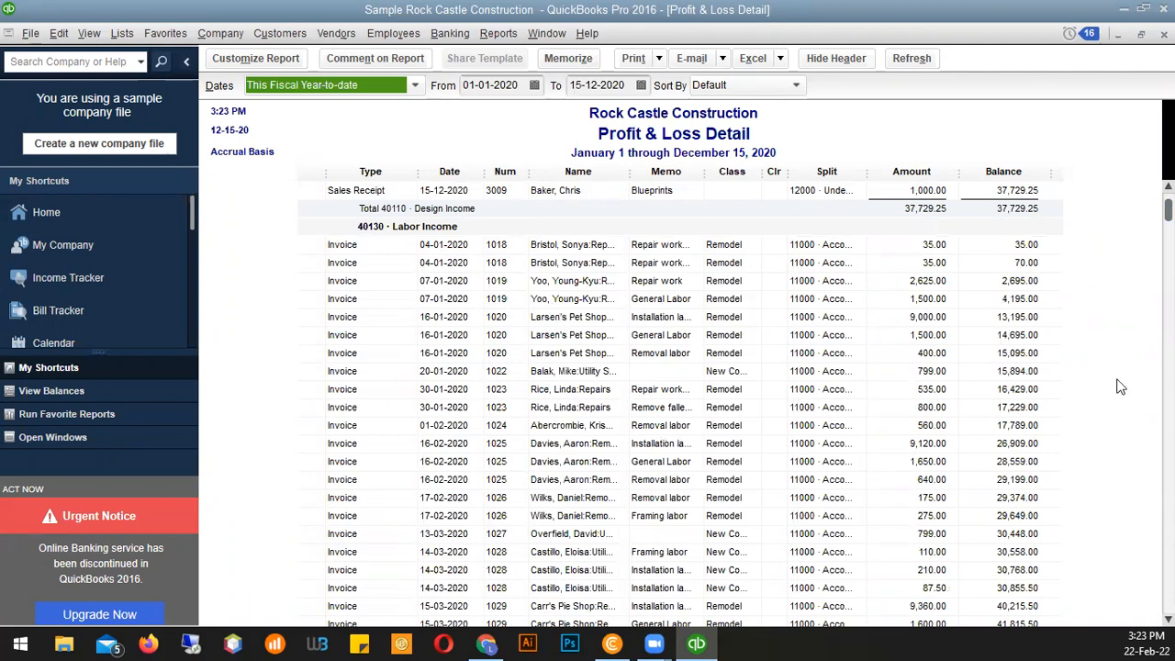
{"action": "left_click", "coordinate": [1164, 35]}
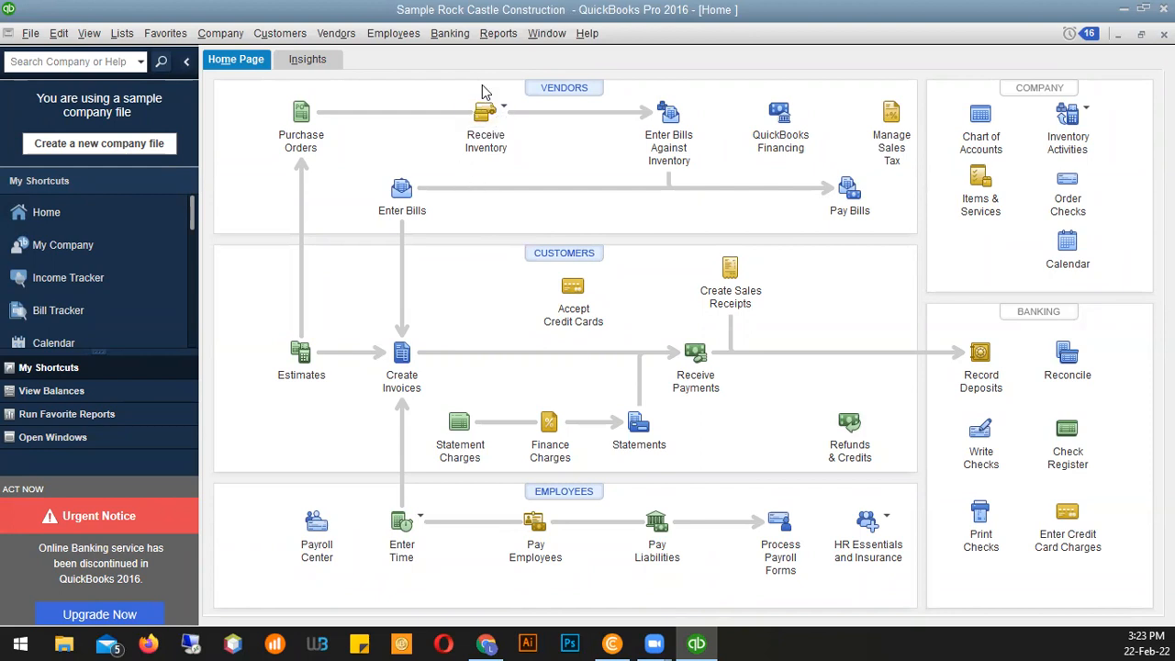
{"action": "left_click", "coordinate": [543, 35]}
{"action": "mouse_move", "coordinate": [500, 35]}
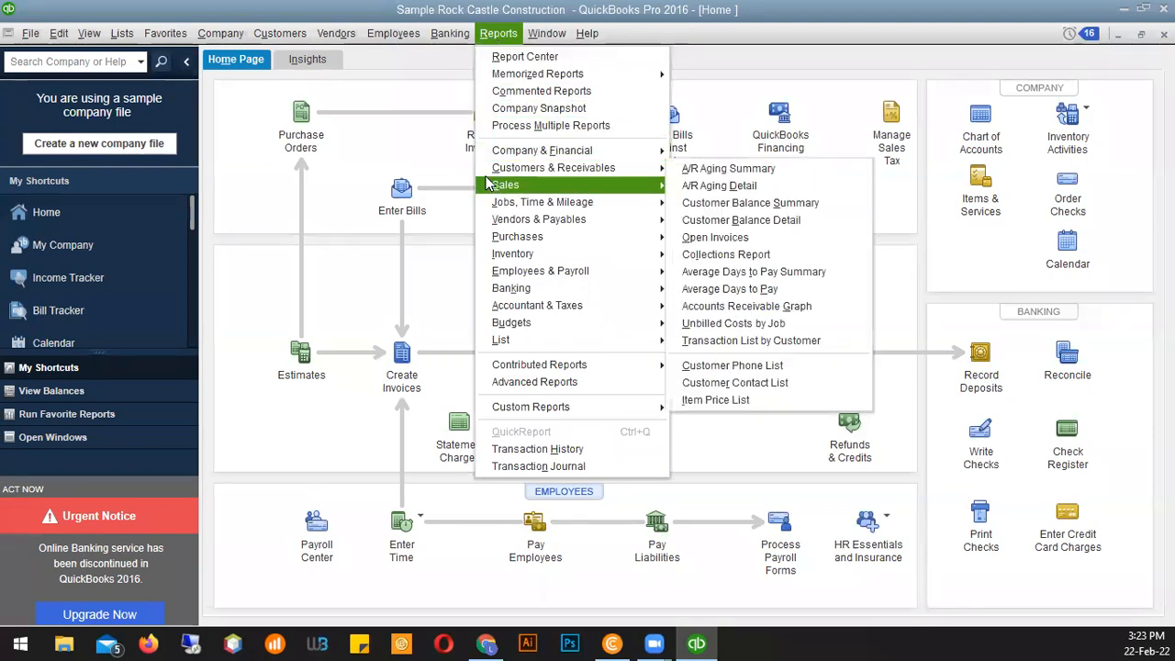
{"action": "mouse_move", "coordinate": [502, 229]}
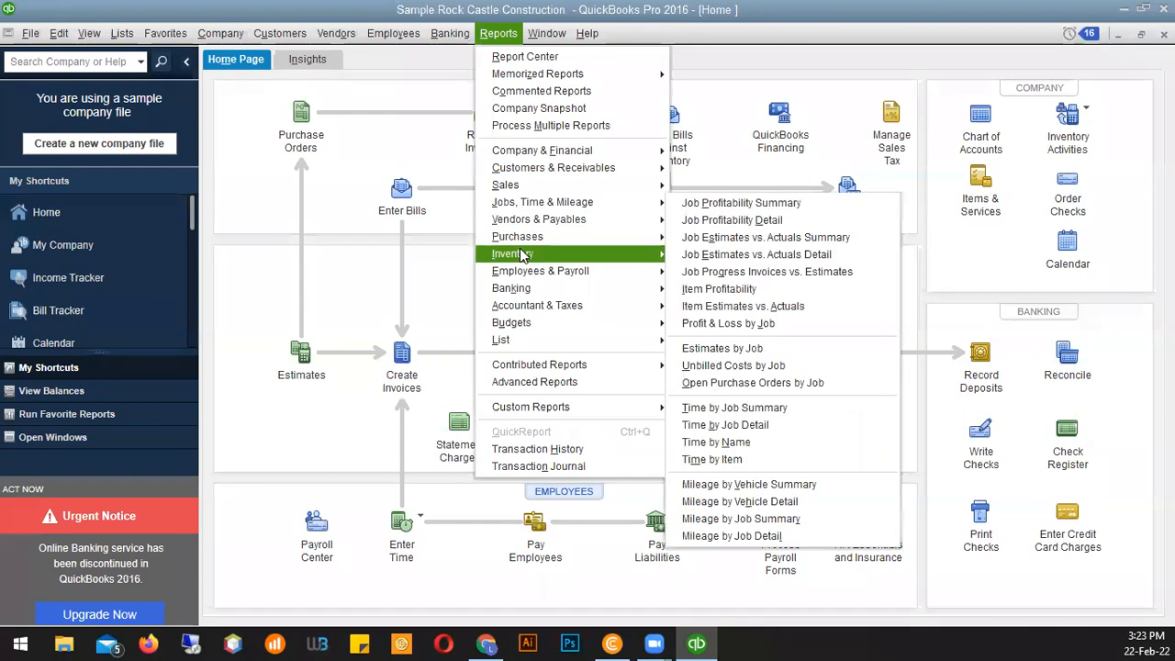
{"action": "mouse_move", "coordinate": [548, 186]}
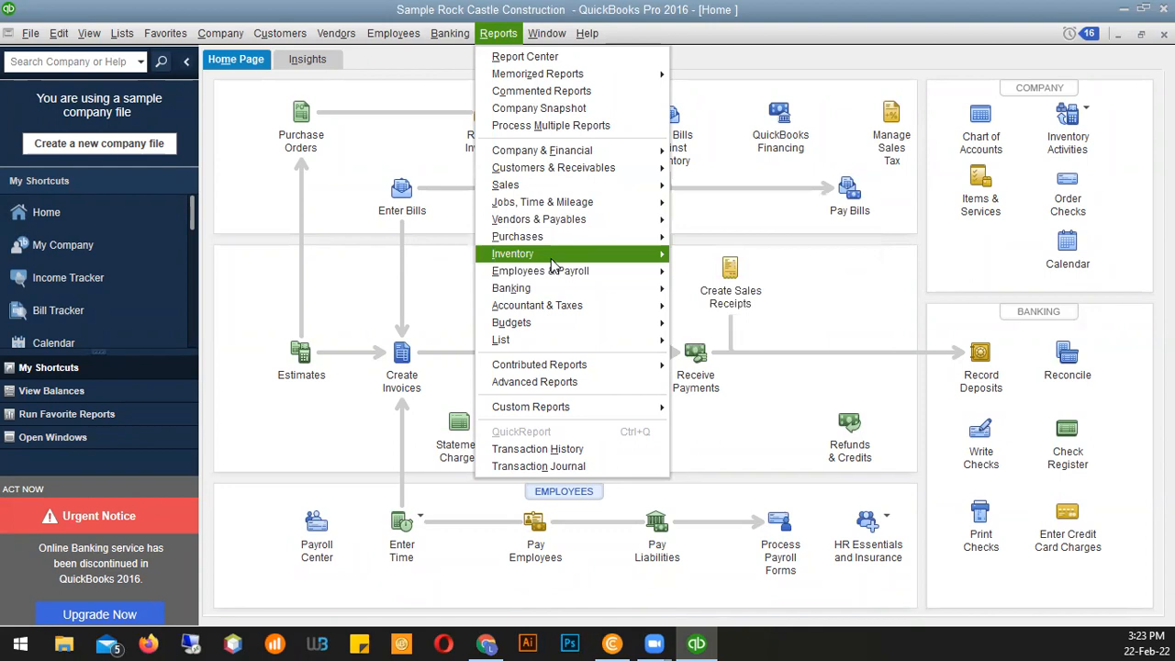
{"action": "mouse_move", "coordinate": [551, 252]}
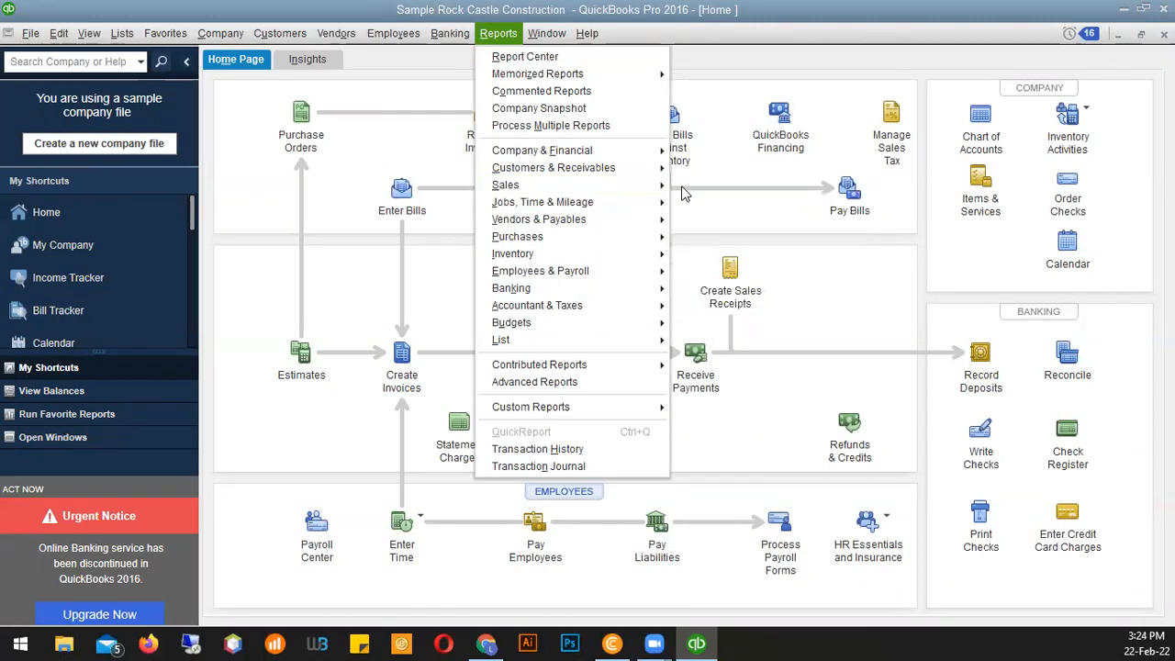
{"action": "mouse_move", "coordinate": [659, 193]}
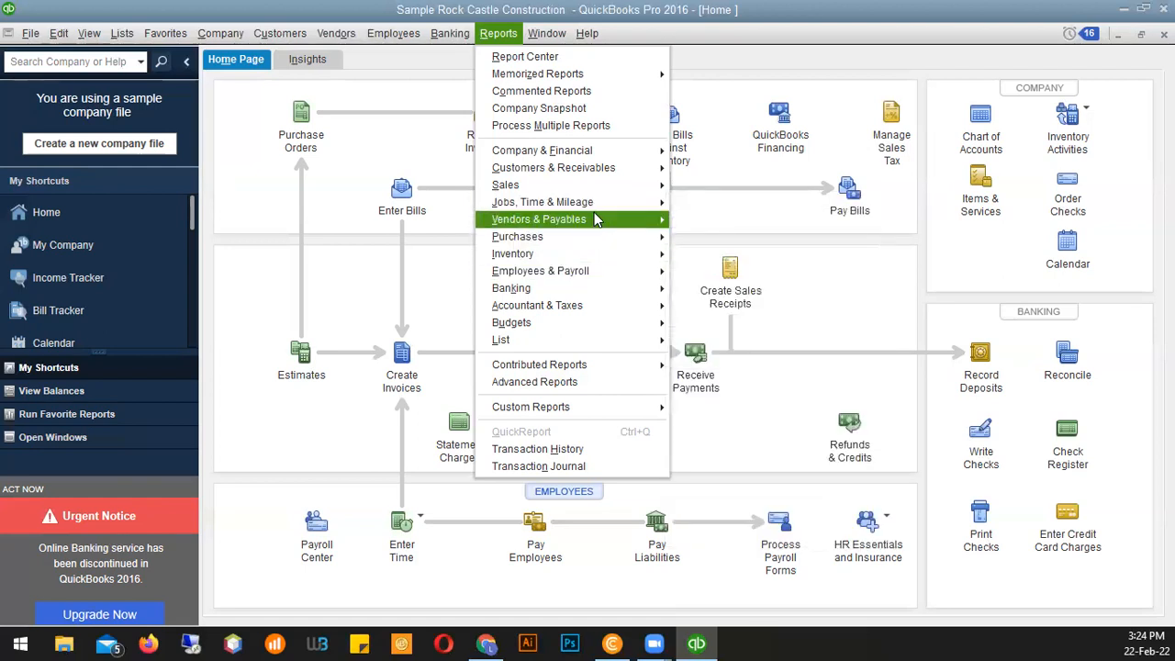
{"action": "left_click", "coordinate": [774, 35]}
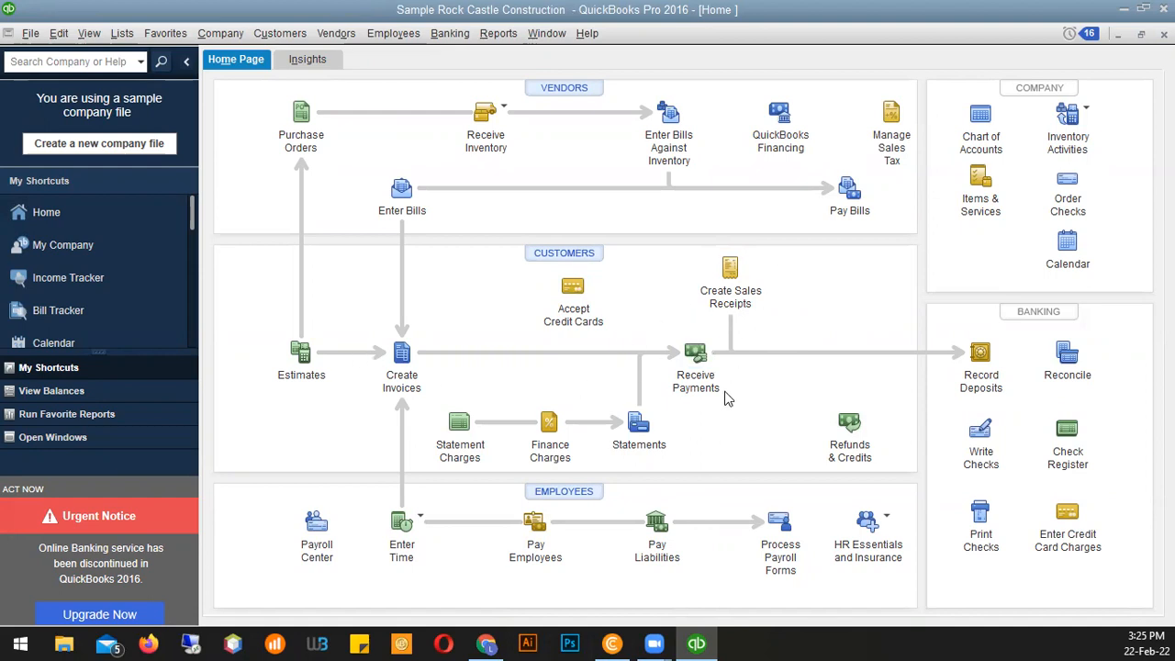
Start recording a bank deposit, select all four pending payments, and reposition the Payments to Deposit dialog so all of it fits on screen
{"action": "left_click", "coordinate": [979, 356]}
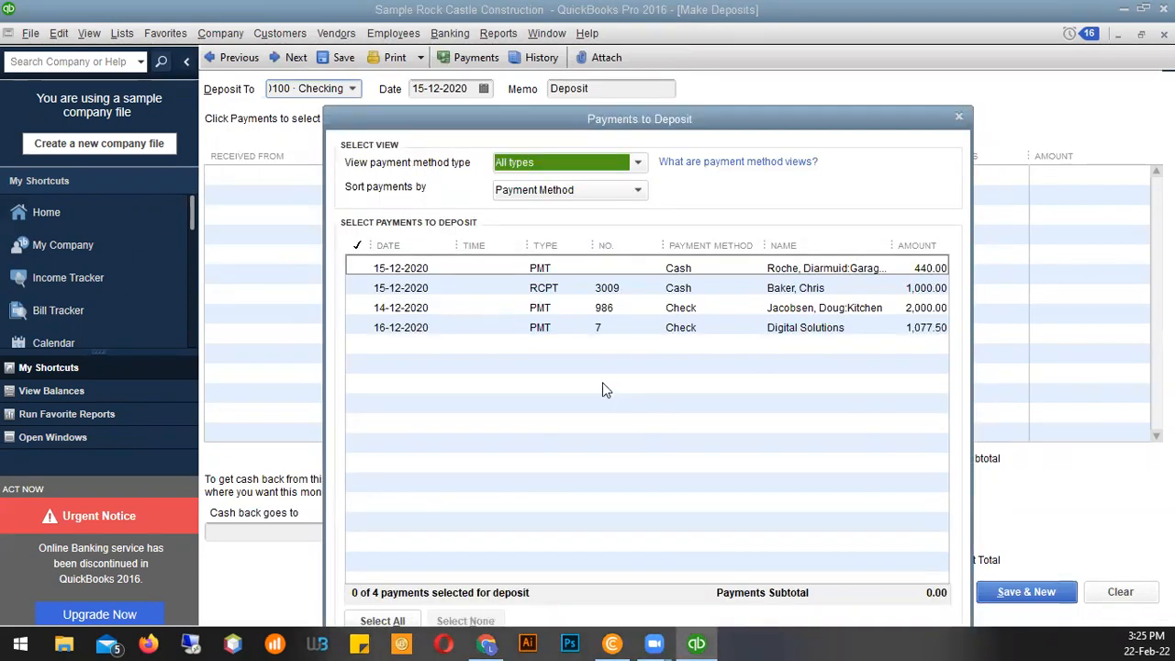
{"action": "left_click", "coordinate": [590, 330]}
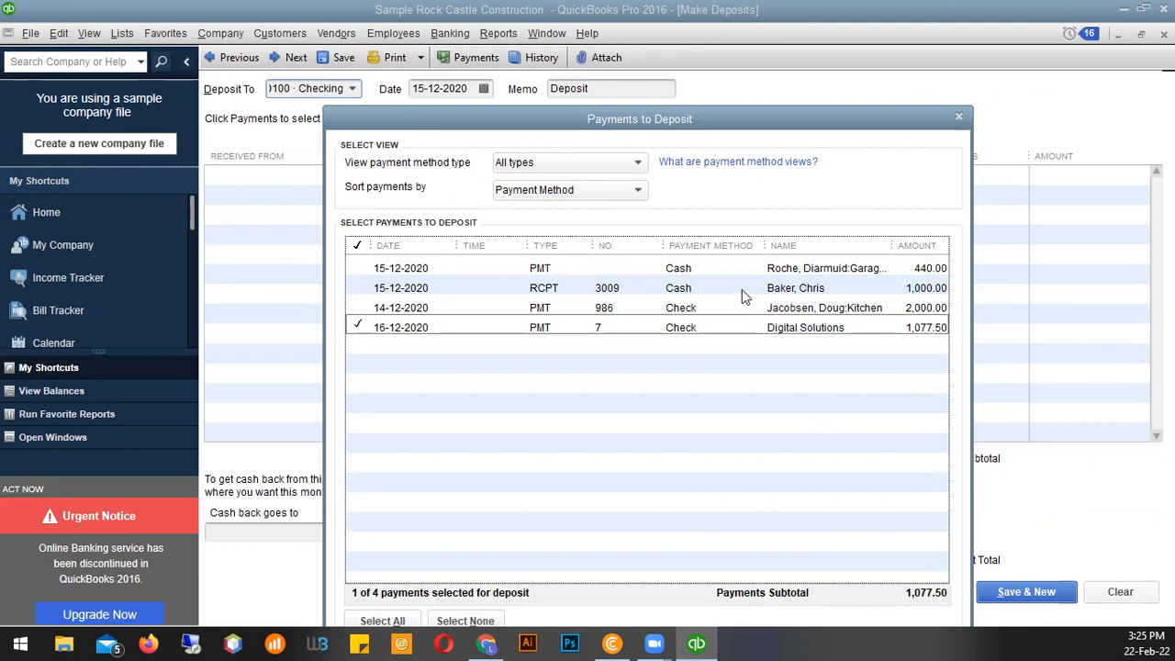
{"action": "left_click", "coordinate": [791, 289]}
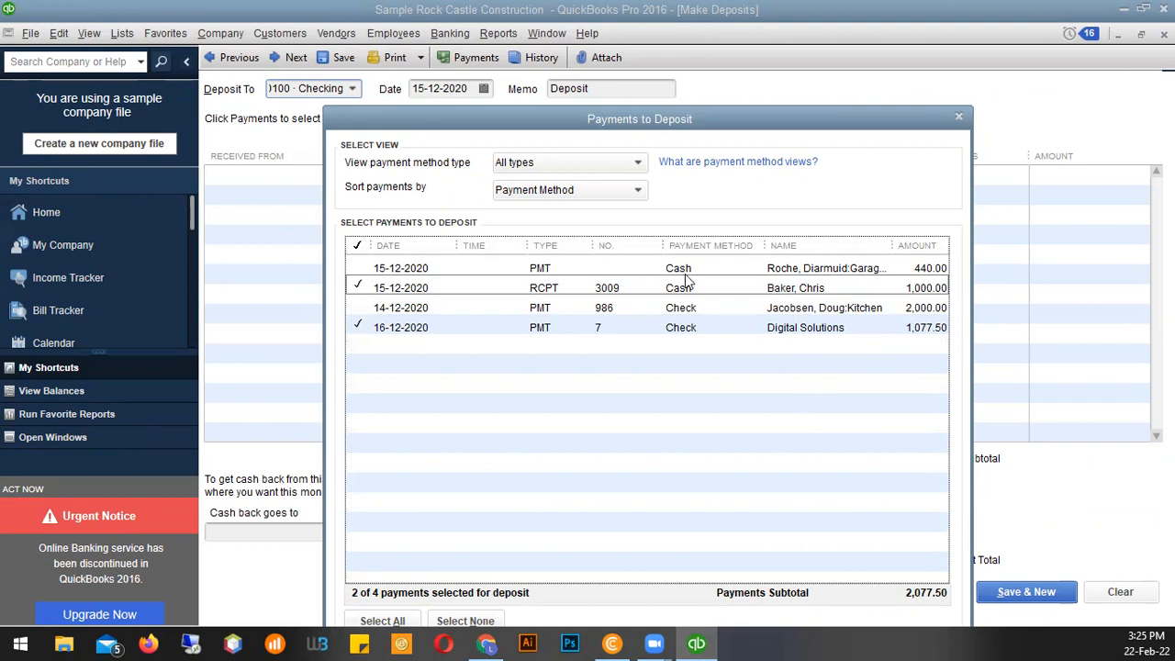
{"action": "left_click", "coordinate": [795, 269]}
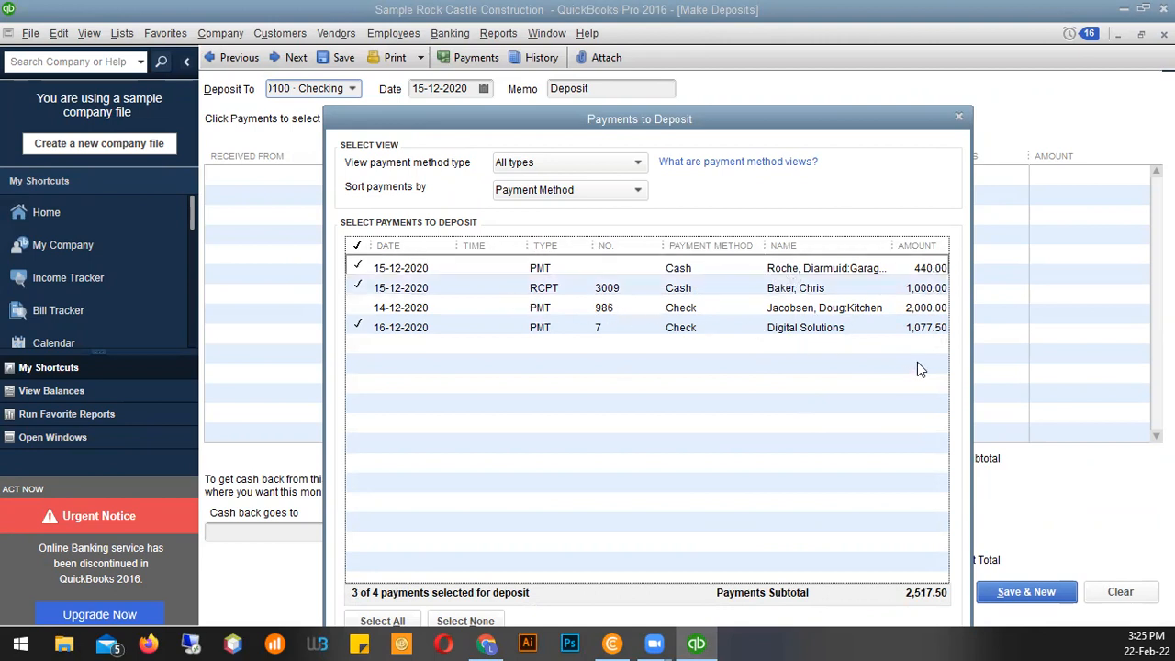
{"action": "left_click", "coordinate": [904, 312]}
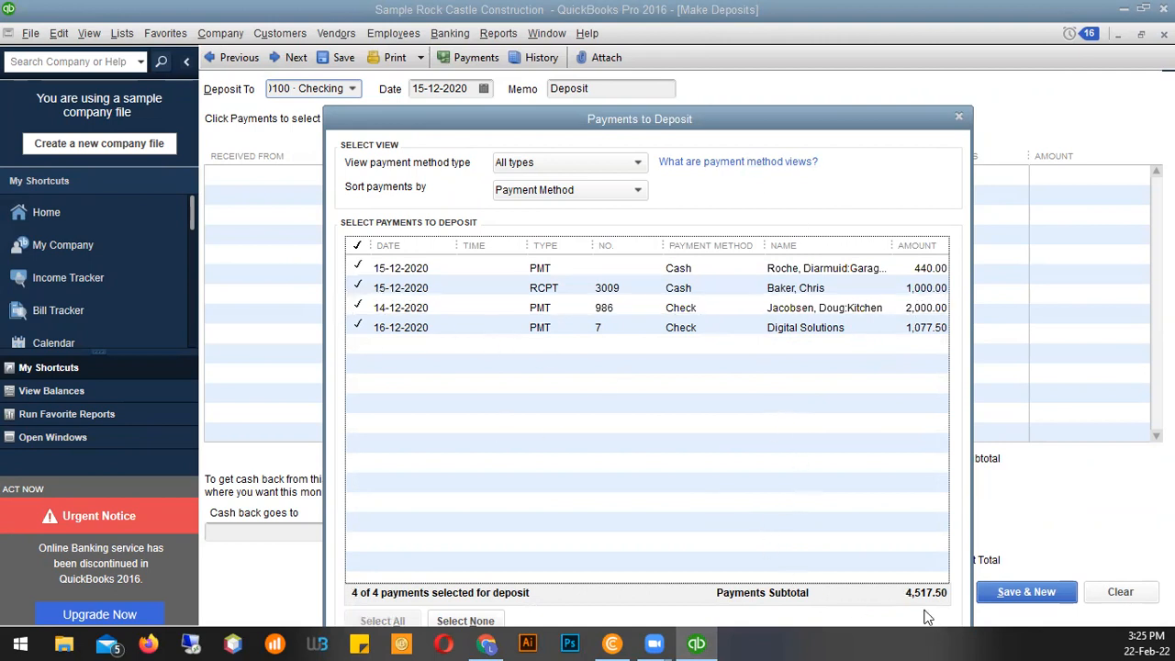
{"action": "left_click_drag", "start_coordinate": [822, 124], "coordinate": [832, 52]}
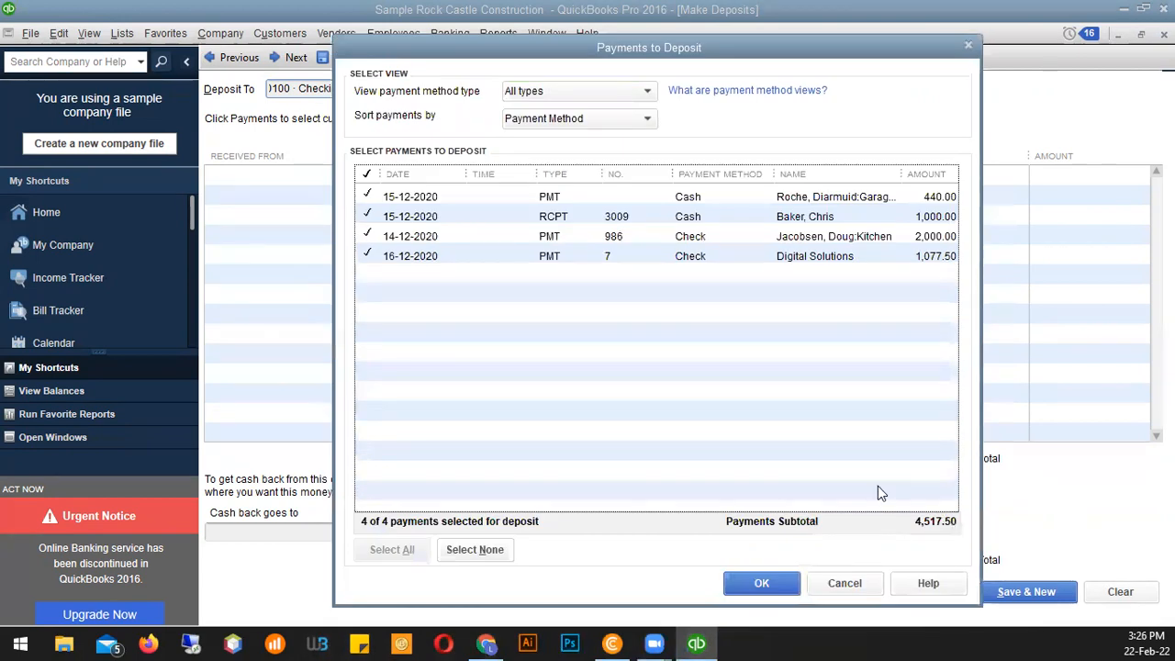
Deselect the 1,077.50, 2,000.00 and 1,000.00 payments and select them again for the deposit
{"action": "left_click", "coordinate": [366, 256]}
{"action": "left_click", "coordinate": [366, 236]}
{"action": "left_click", "coordinate": [366, 216]}
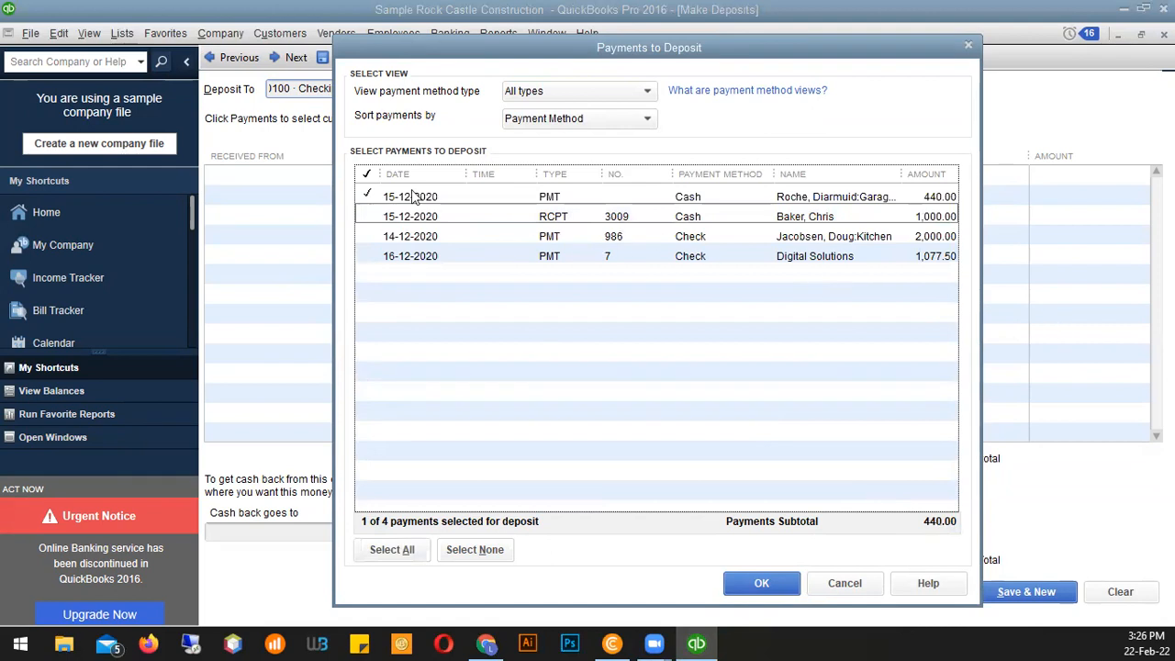
{"action": "left_click", "coordinate": [366, 215]}
{"action": "left_click", "coordinate": [367, 236]}
{"action": "left_click", "coordinate": [367, 256]}
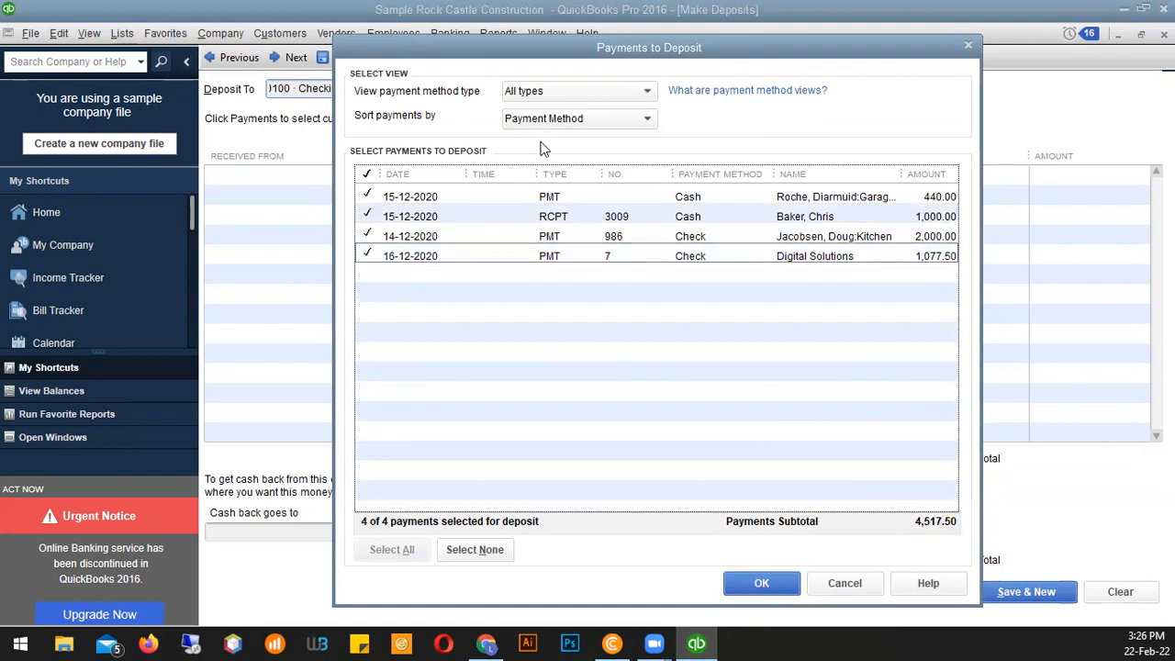
Try the Cash and Check view of the payments to deposit, and restrict the view to the Cash payment type only
{"action": "left_click", "coordinate": [643, 93]}
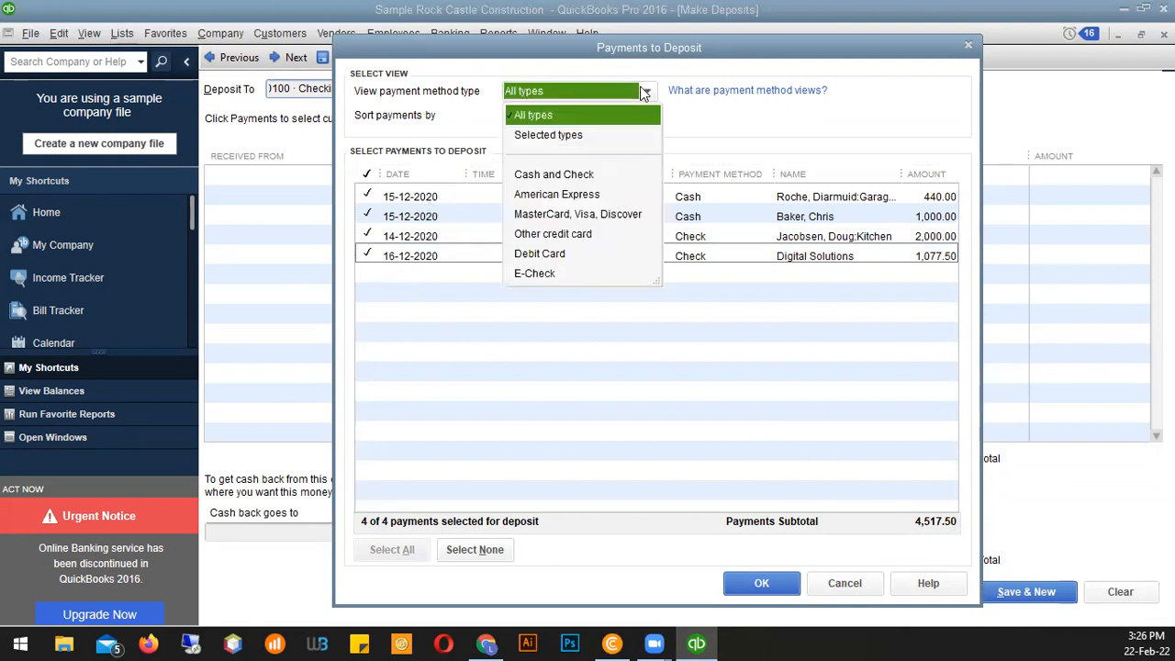
{"action": "left_click", "coordinate": [586, 176]}
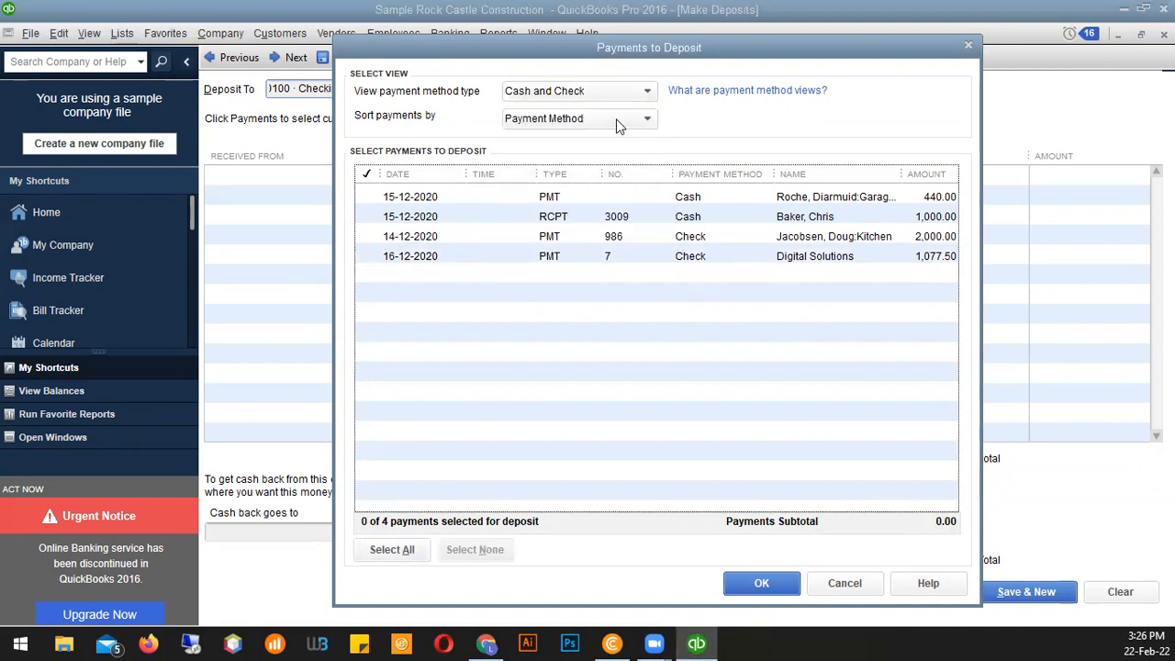
{"action": "left_click", "coordinate": [642, 94]}
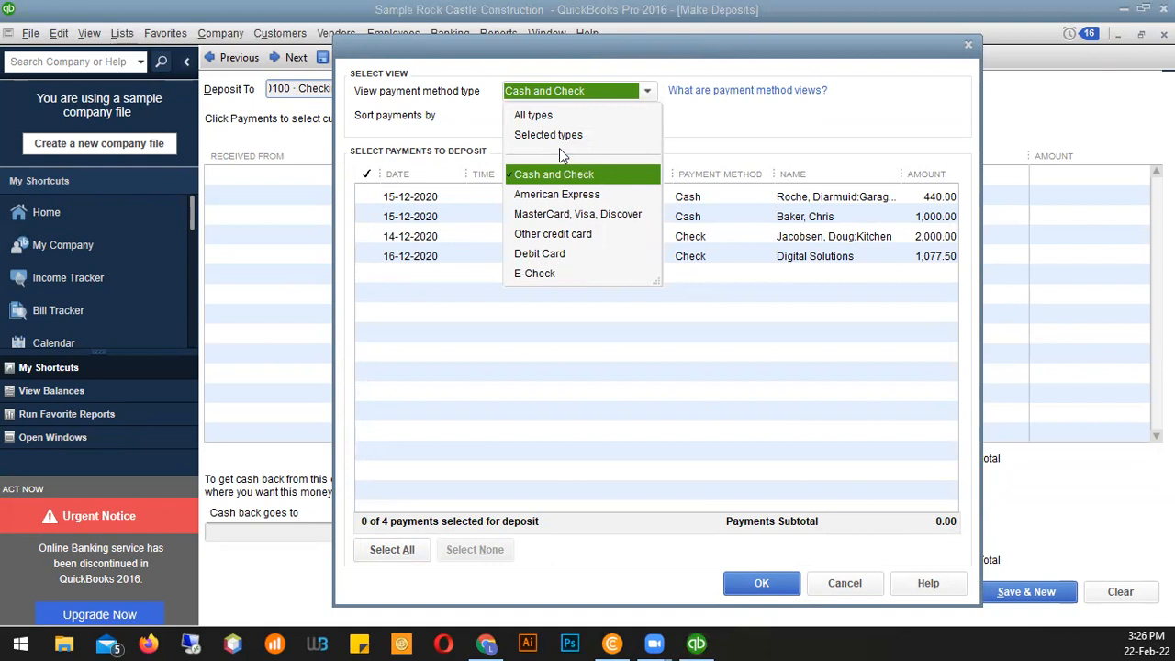
{"action": "left_click", "coordinate": [548, 136]}
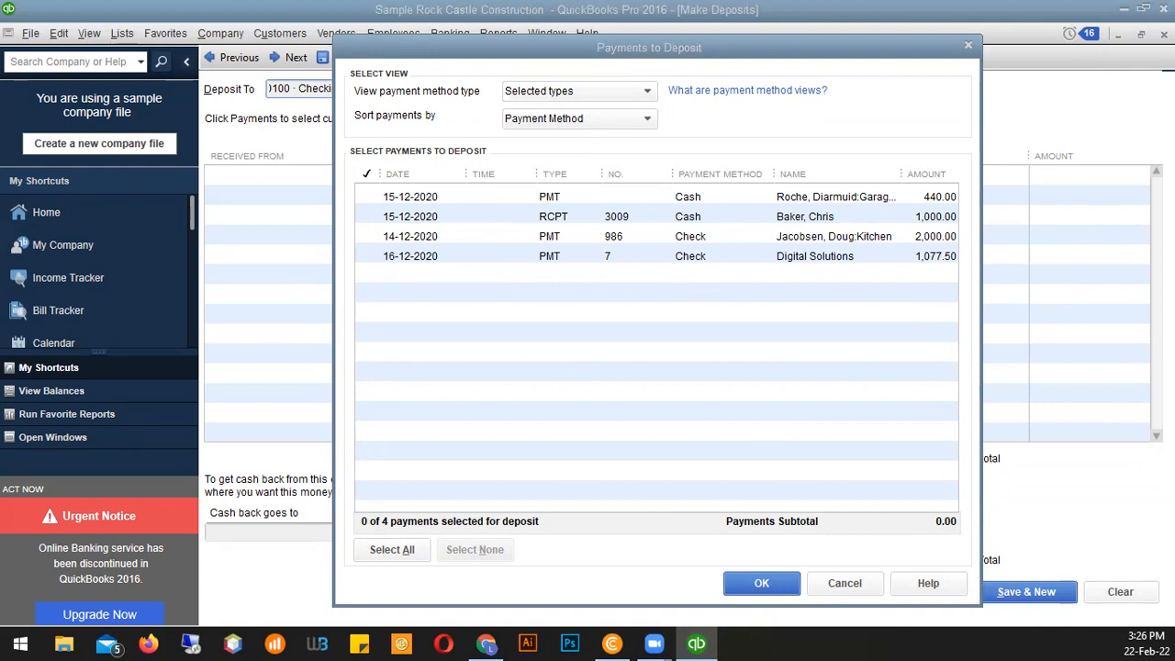
{"action": "left_click", "coordinate": [255, 198]}
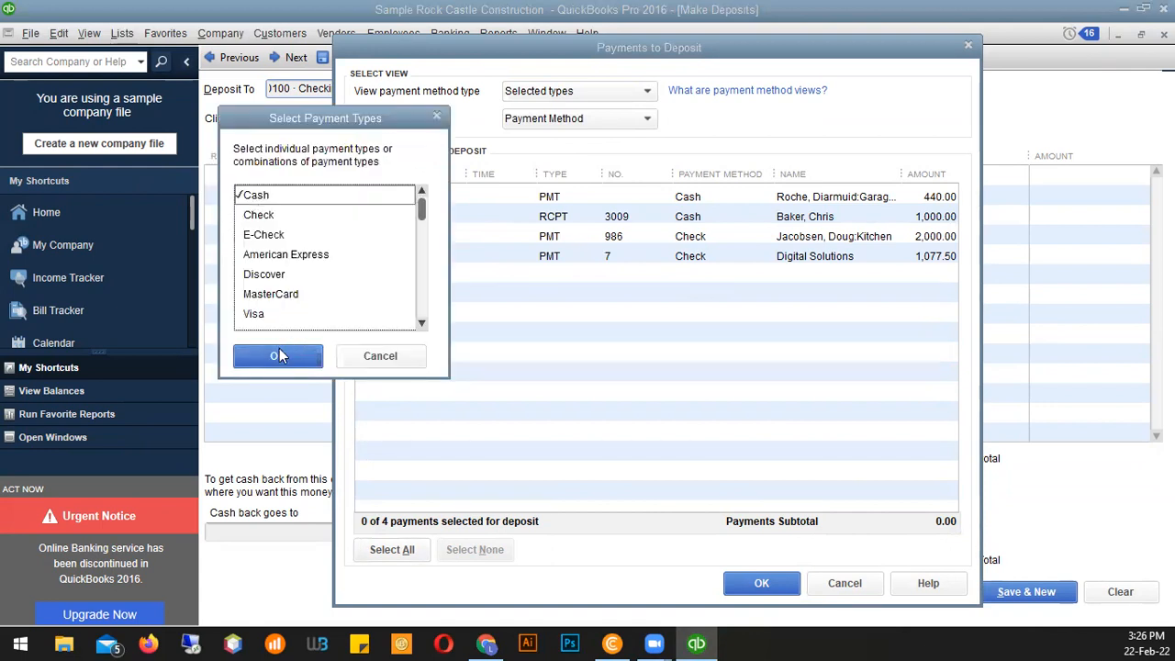
{"action": "left_click", "coordinate": [279, 356]}
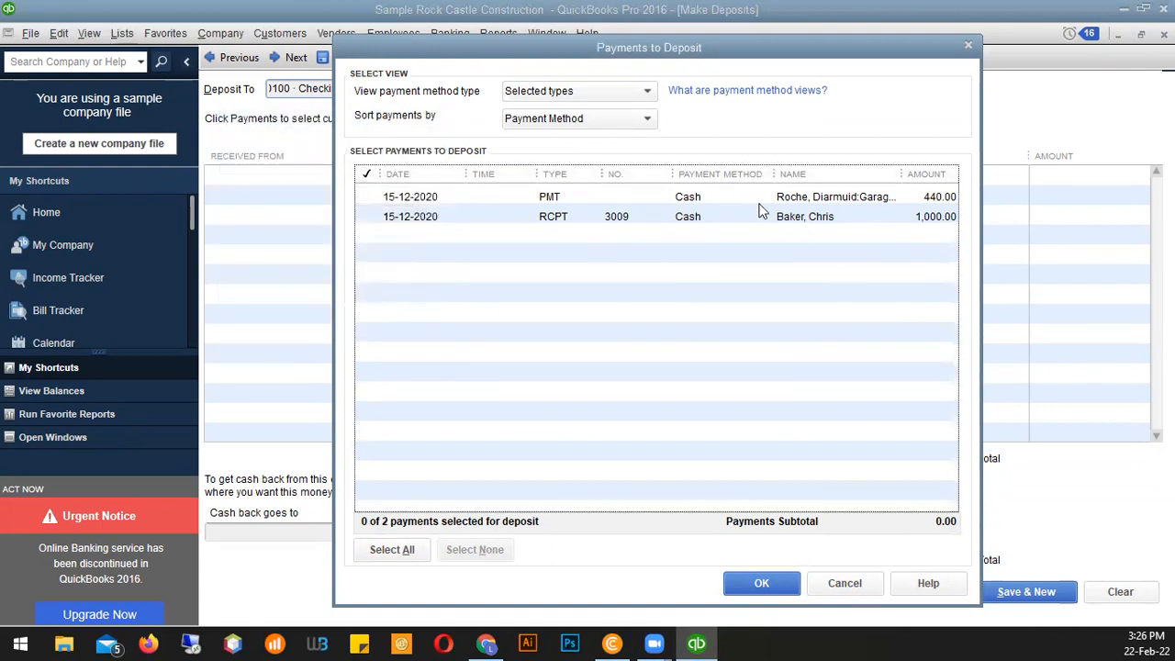
Filter the payments to deposit by the Cash and Check payment types together, and by Check only
{"action": "left_click", "coordinate": [629, 94]}
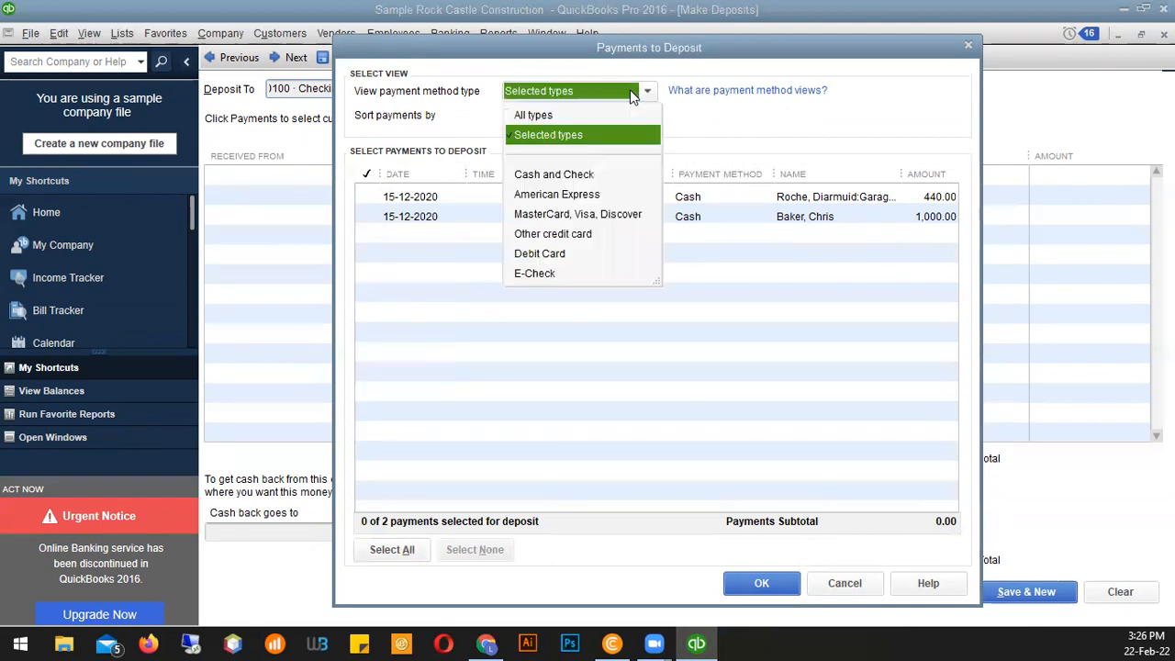
{"action": "left_click", "coordinate": [549, 138]}
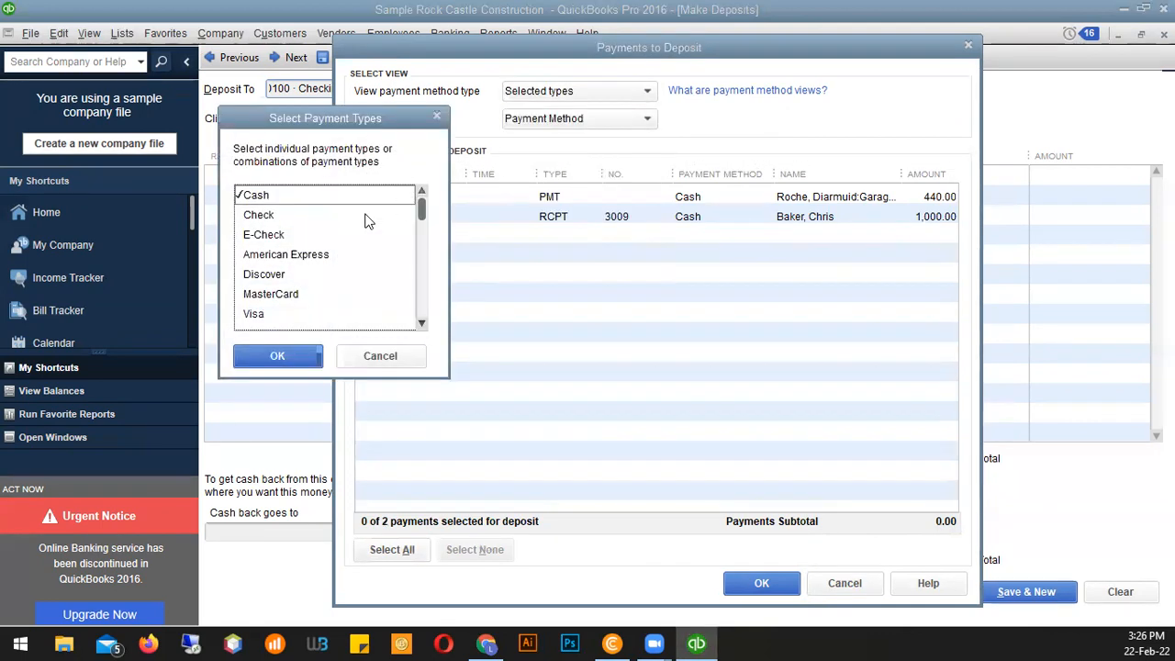
{"action": "left_click", "coordinate": [267, 217]}
{"action": "left_click", "coordinate": [292, 354]}
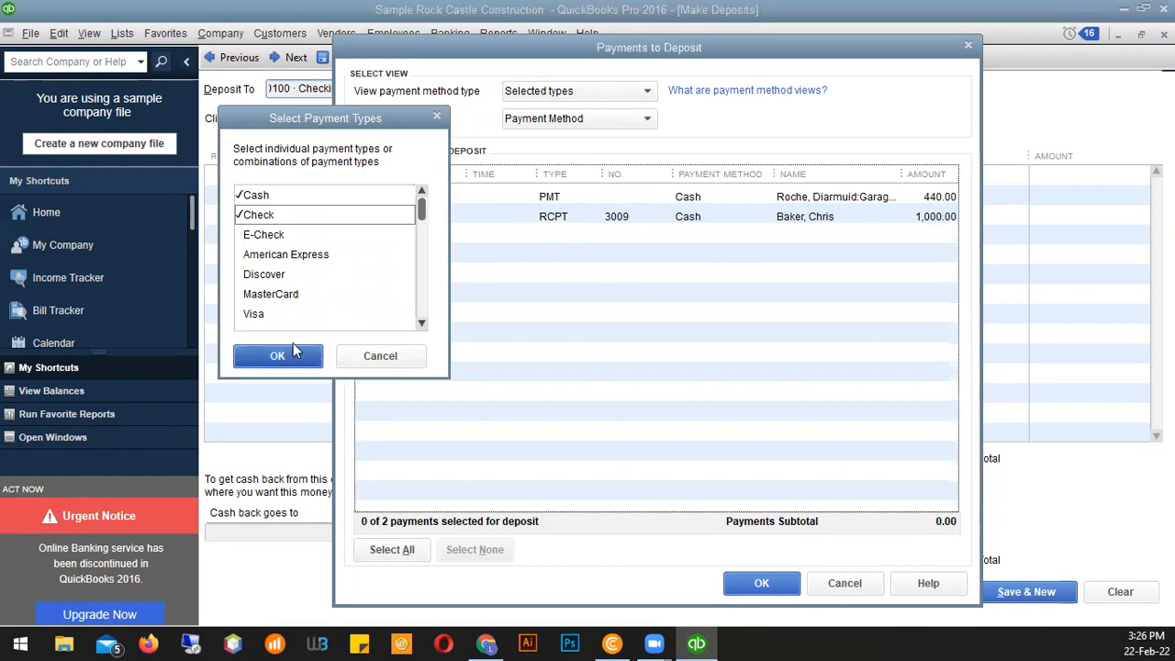
{"action": "left_click", "coordinate": [624, 90]}
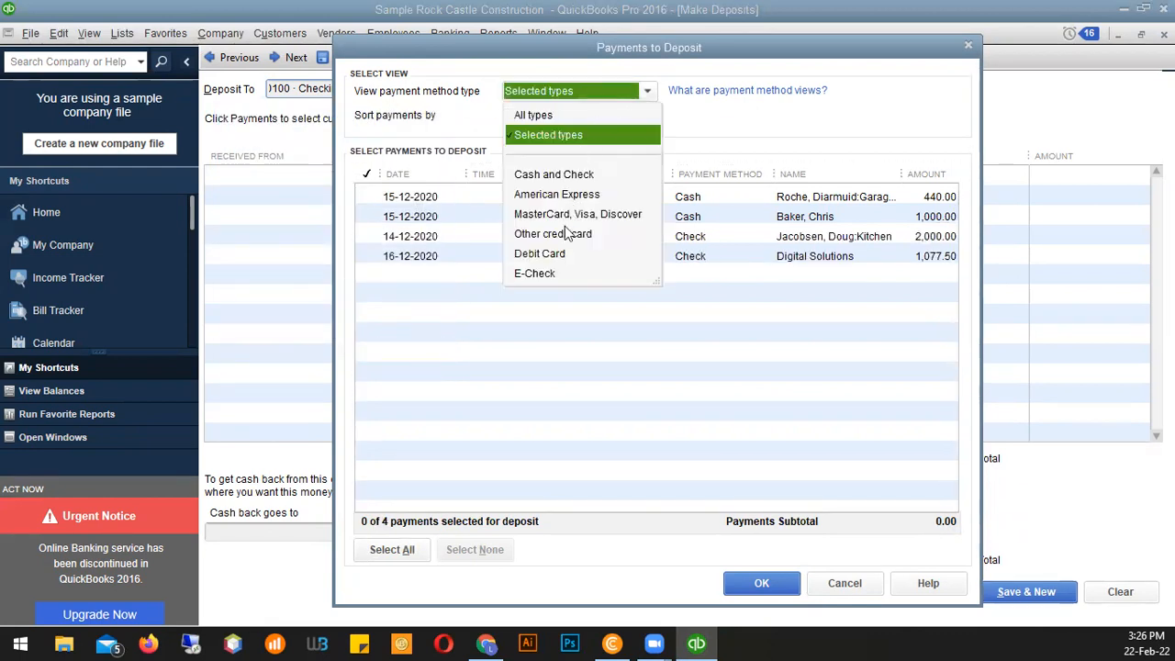
{"action": "left_click", "coordinate": [551, 135]}
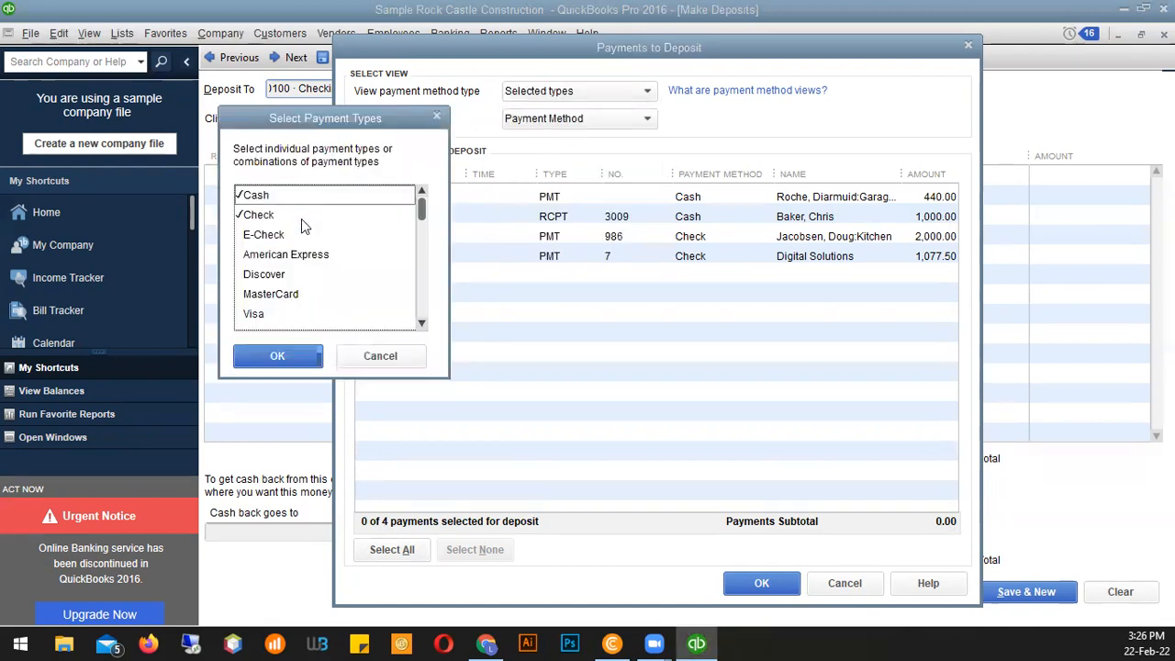
{"action": "left_click", "coordinate": [253, 197]}
{"action": "left_click", "coordinate": [299, 354]}
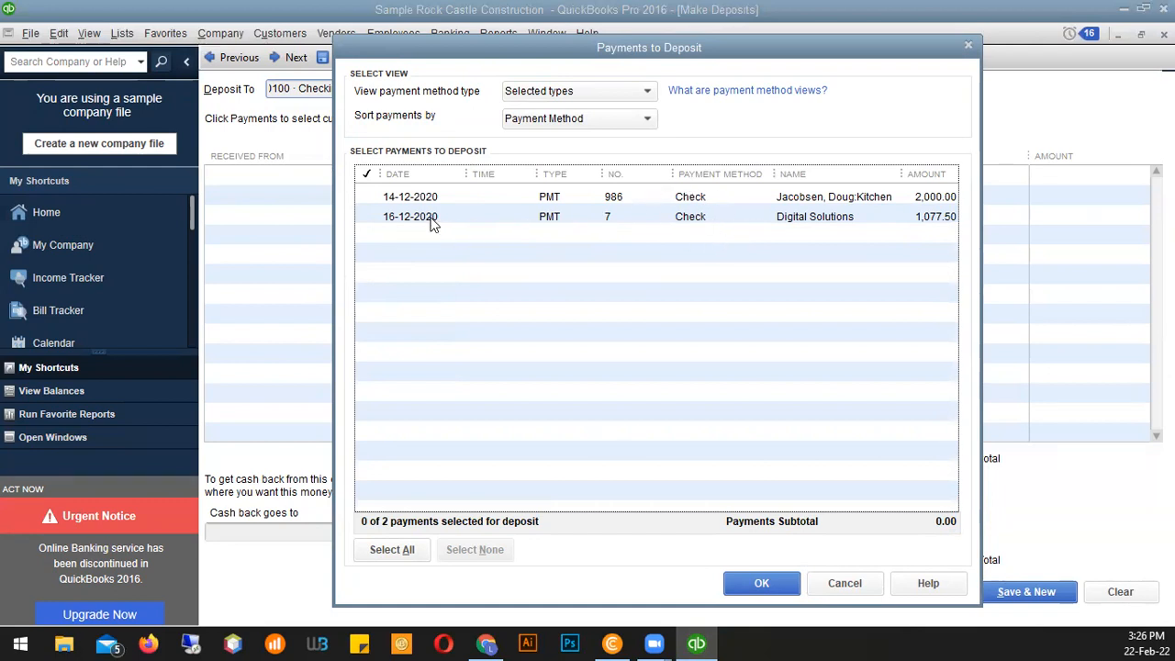
Show all payment types, select all four payments, and add them to the deposit
{"action": "left_click", "coordinate": [627, 99]}
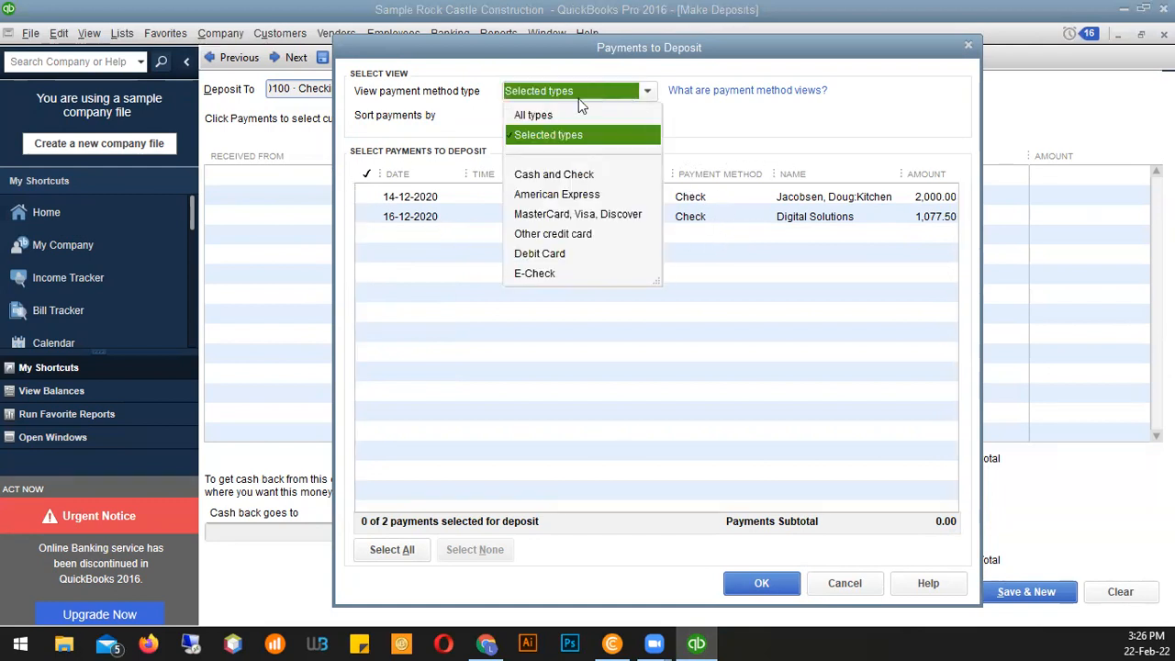
{"action": "left_click", "coordinate": [528, 114]}
{"action": "left_click", "coordinate": [368, 196]}
{"action": "left_click", "coordinate": [369, 215]}
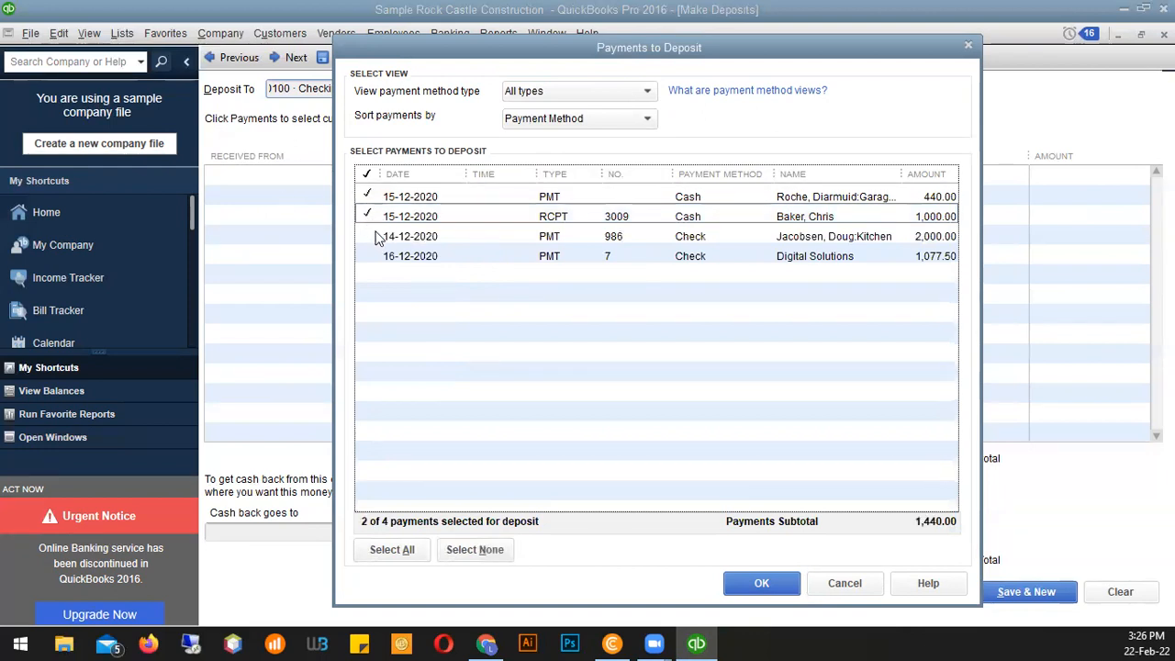
{"action": "left_click", "coordinate": [368, 236]}
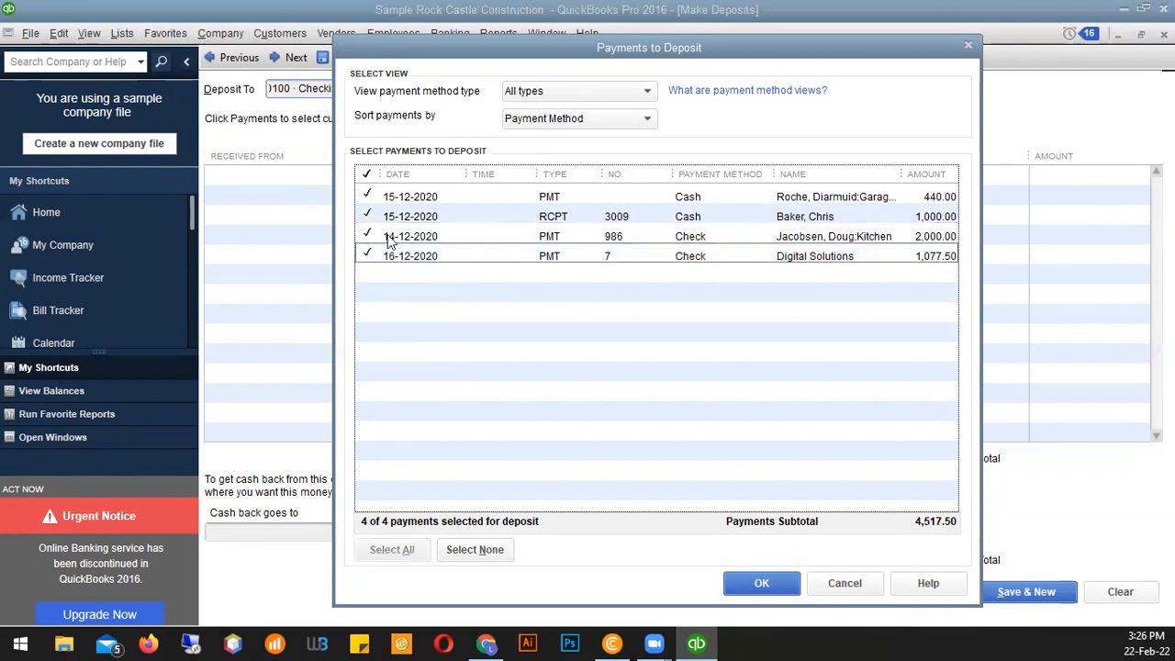
{"action": "left_click", "coordinate": [761, 584]}
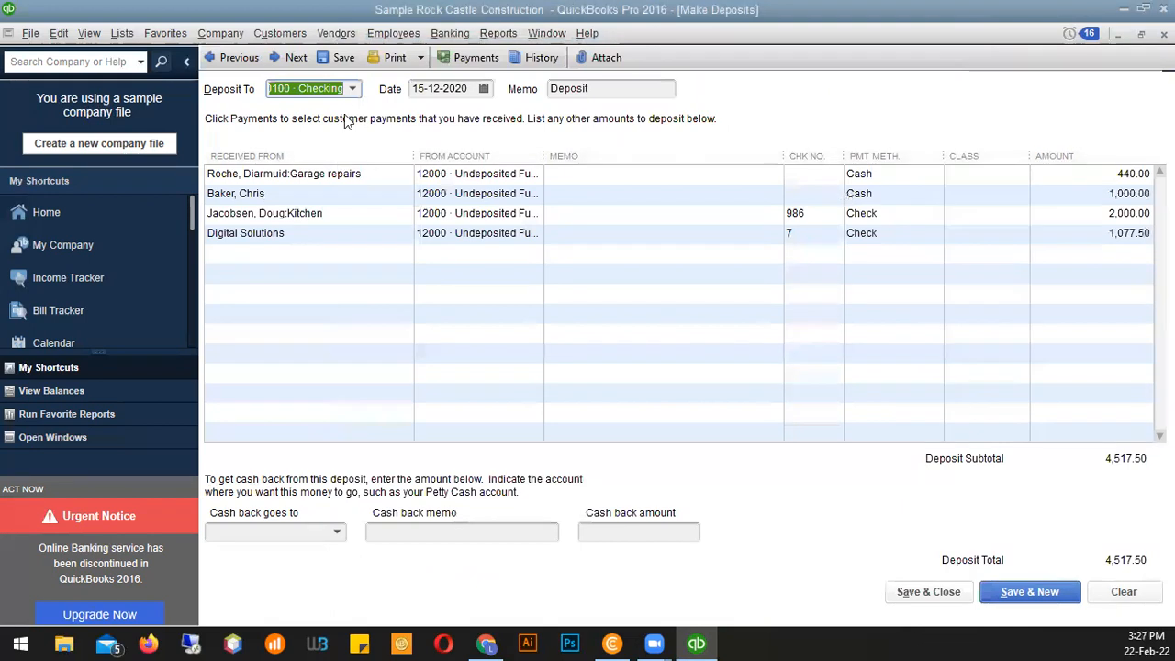
Deposit the payments to 10100 · Checking, date the deposit 18-12-2020, and save and close it
{"action": "left_click", "coordinate": [354, 89]}
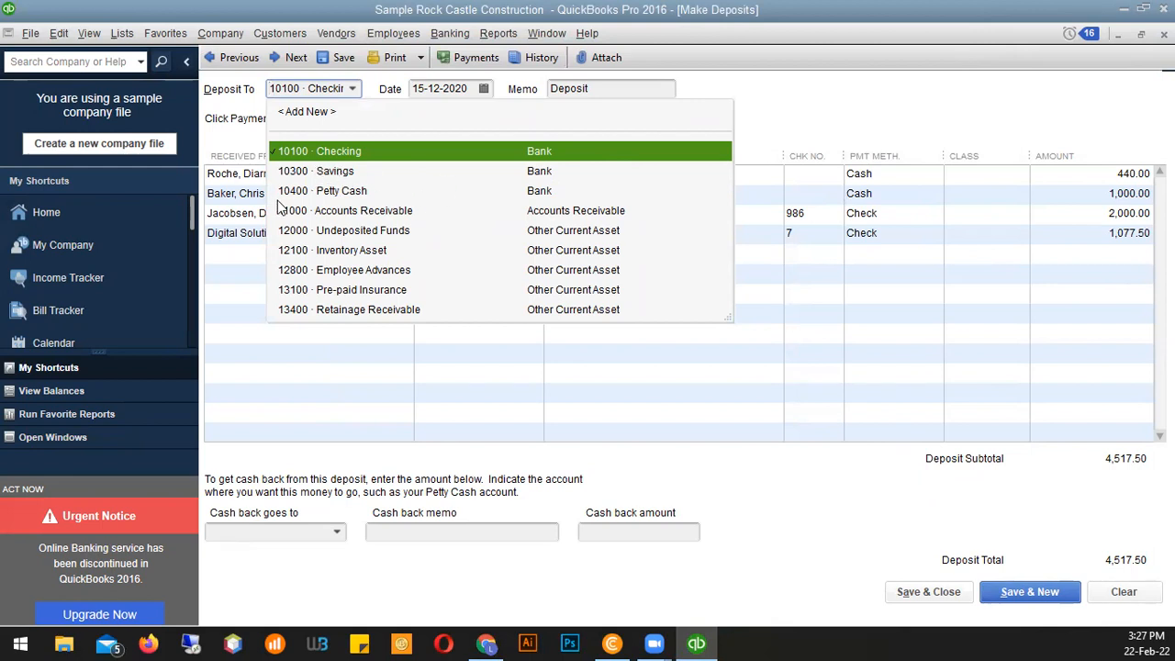
{"action": "left_click", "coordinate": [349, 156]}
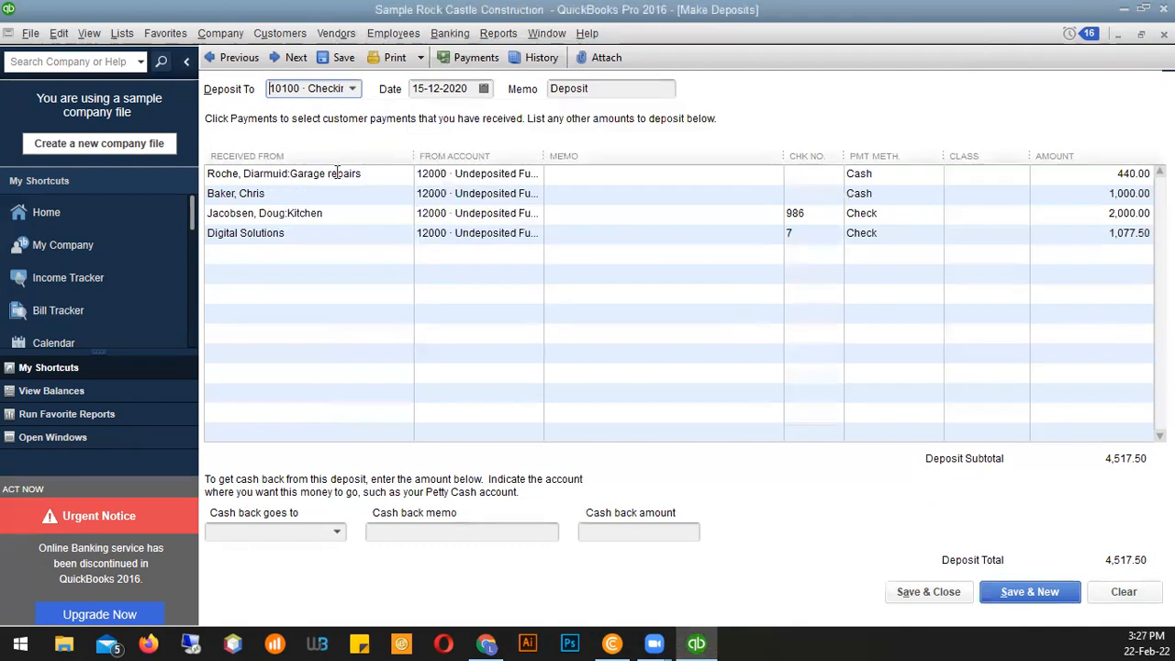
{"action": "left_click", "coordinate": [422, 95]}
{"action": "left_click", "coordinate": [485, 89]}
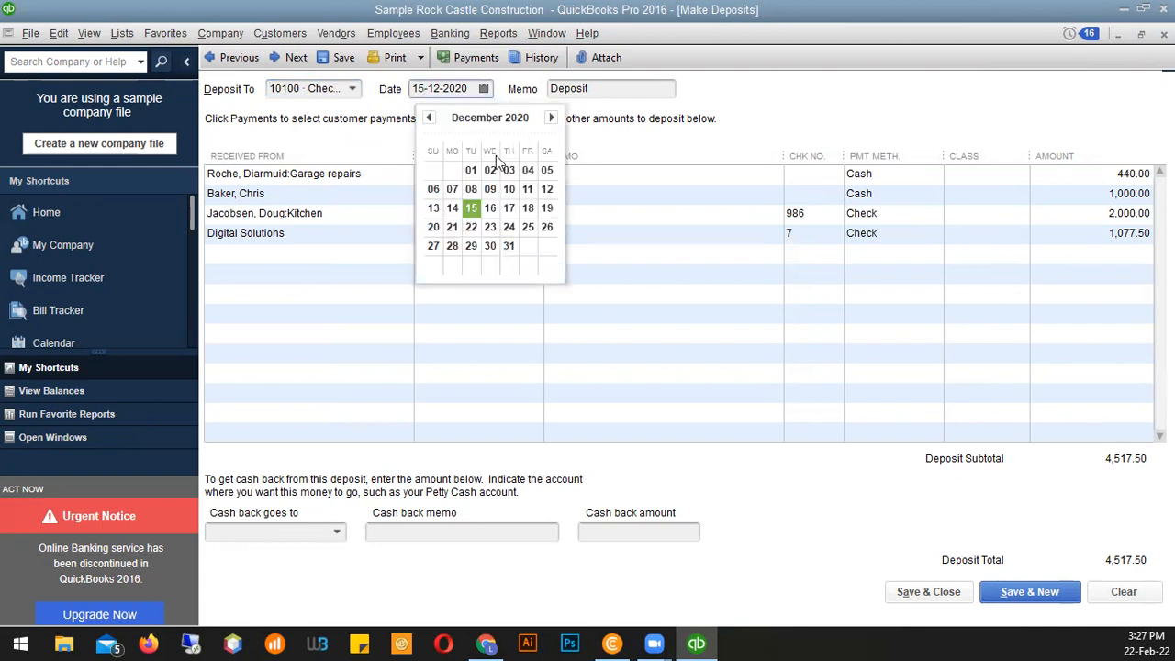
{"action": "left_click", "coordinate": [527, 208]}
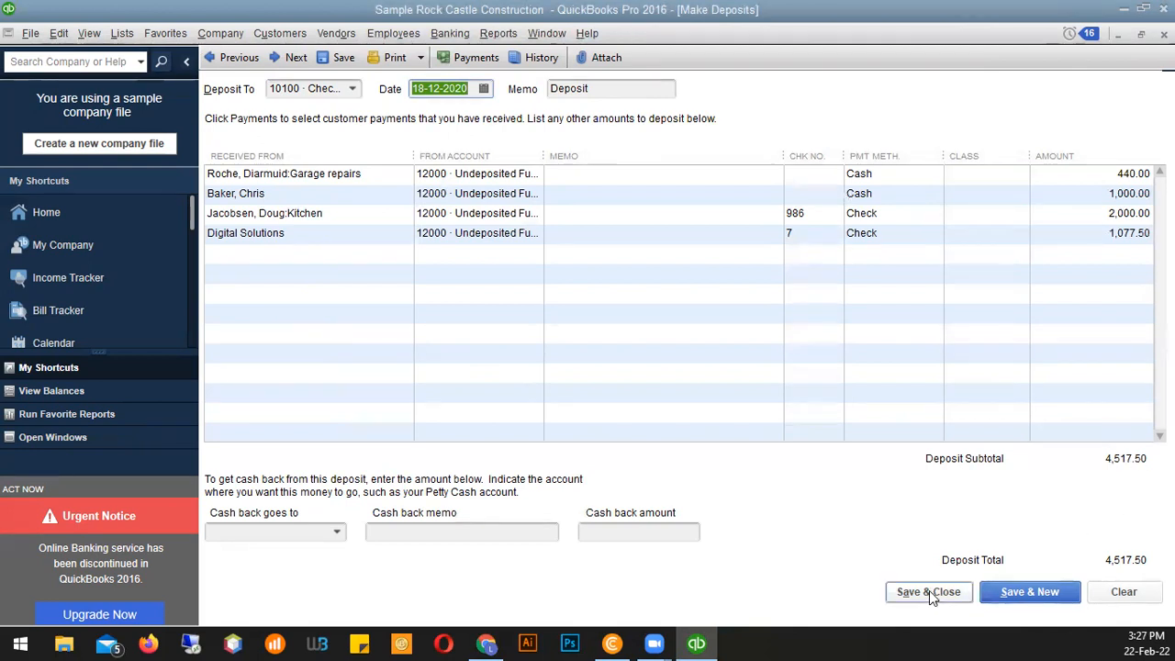
{"action": "left_click", "coordinate": [903, 586]}
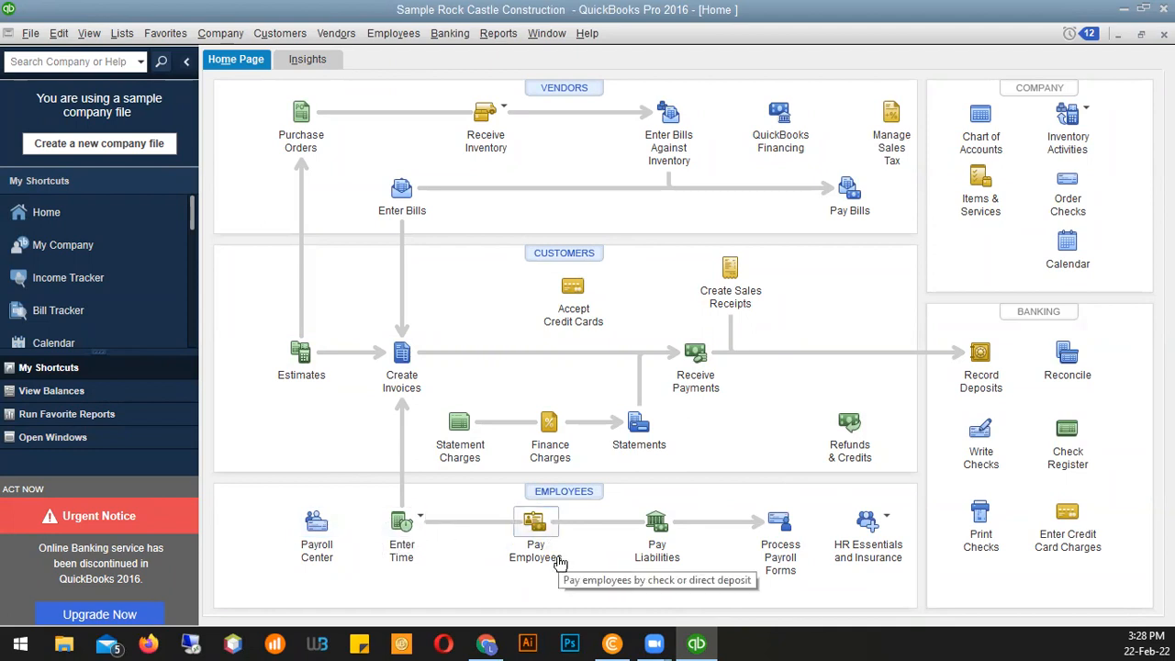
Open the weekly timesheet, try to enter a customer job in its first row, and close the timesheet
{"action": "left_click", "coordinate": [403, 527]}
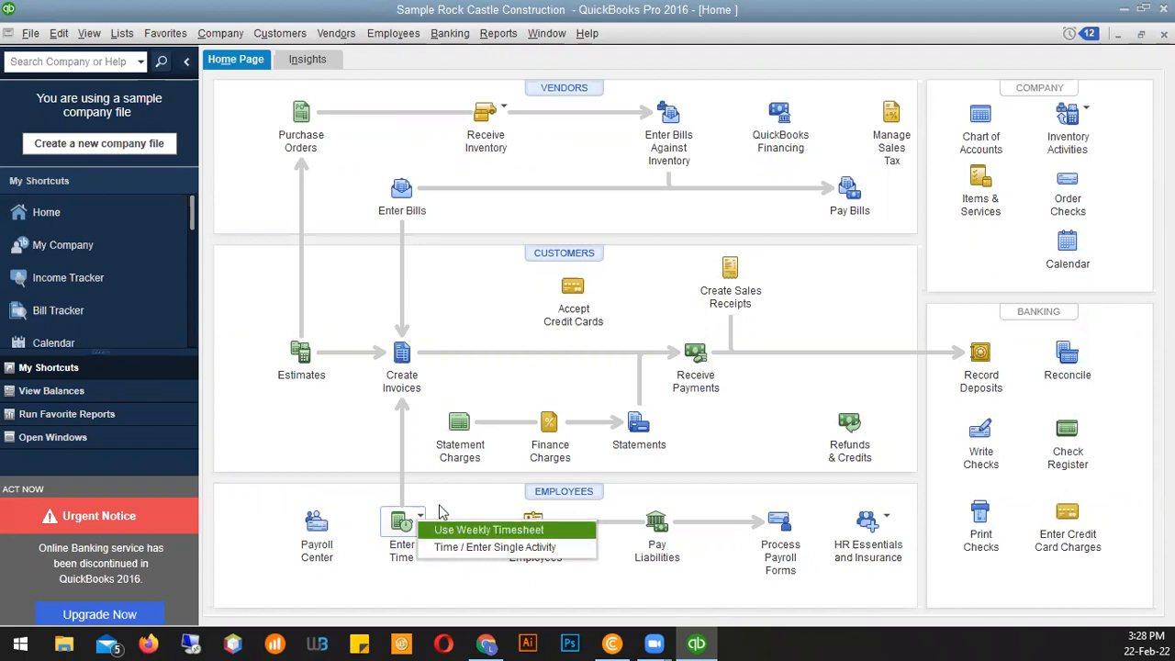
{"action": "left_click", "coordinate": [470, 545]}
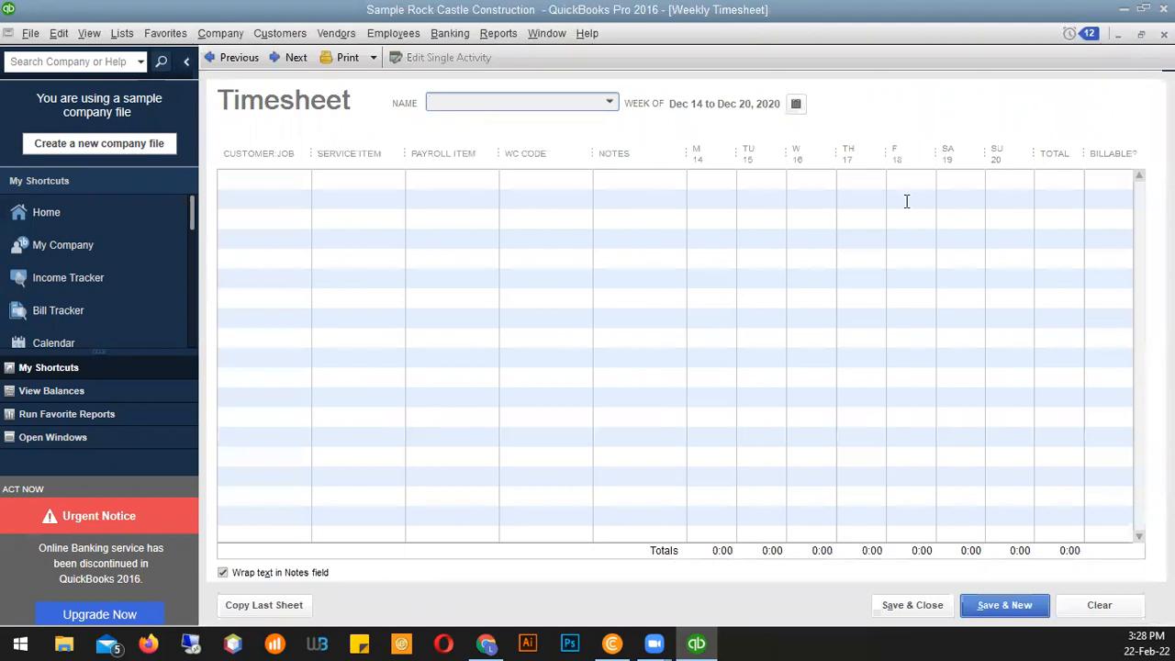
{"action": "left_click", "coordinate": [260, 187]}
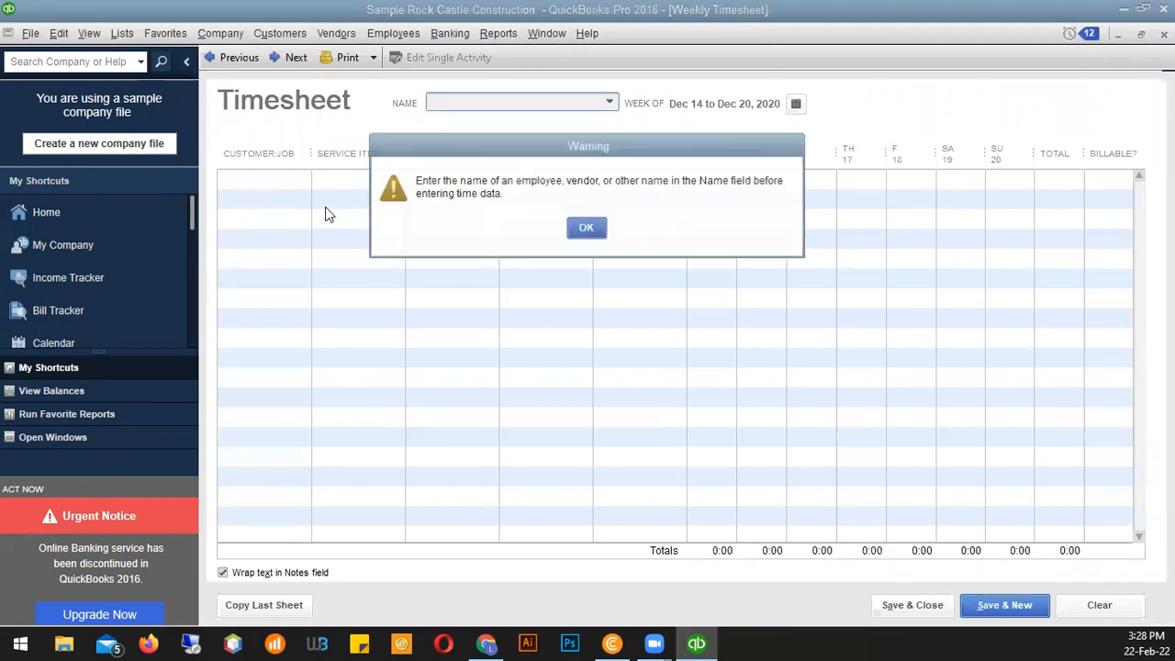
{"action": "left_click", "coordinate": [582, 226]}
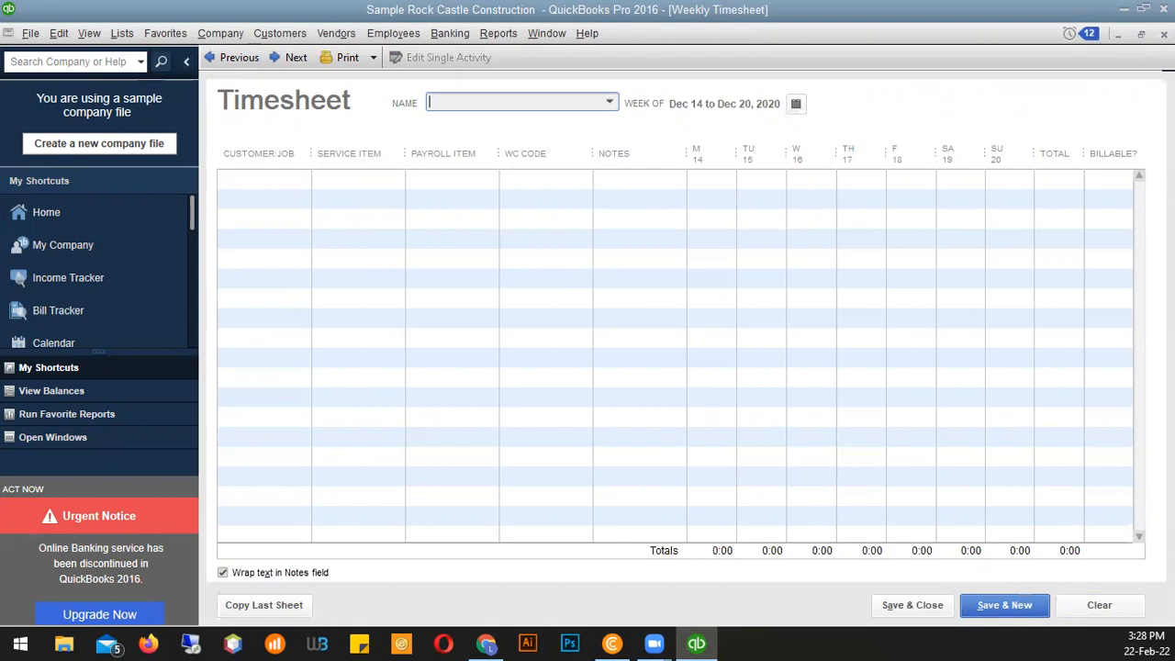
{"action": "left_click", "coordinate": [1164, 35]}
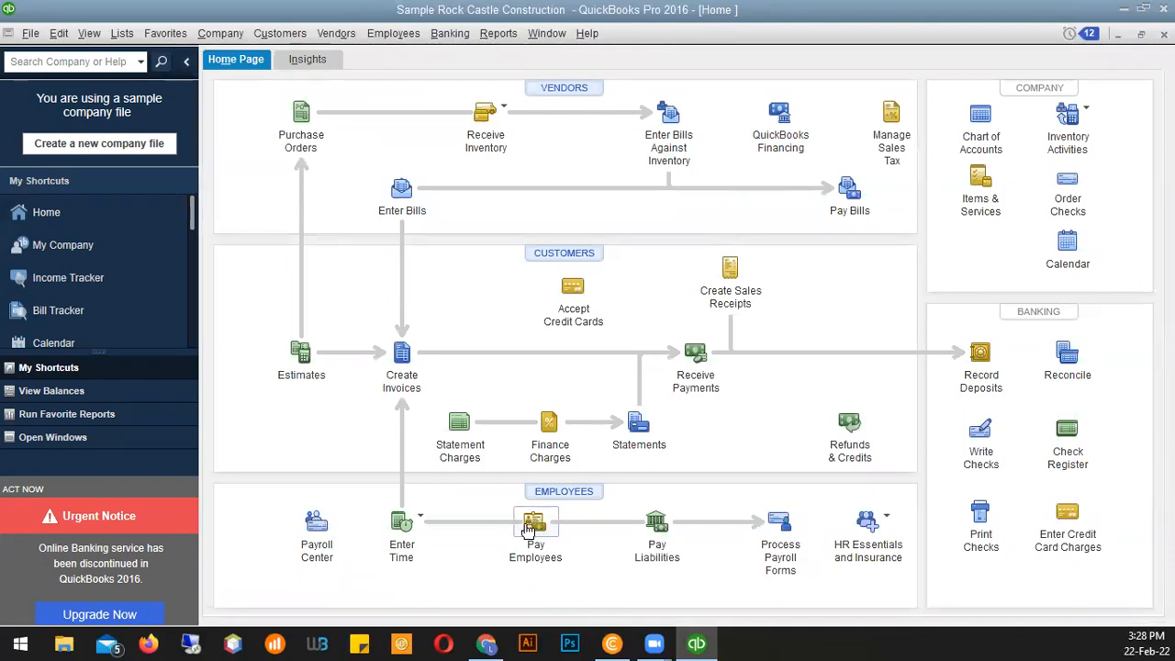
Open the Payroll Center, start the overdue Biweekly scheduled payroll, and continue past the existing-paycheck notice
{"action": "left_click", "coordinate": [529, 531]}
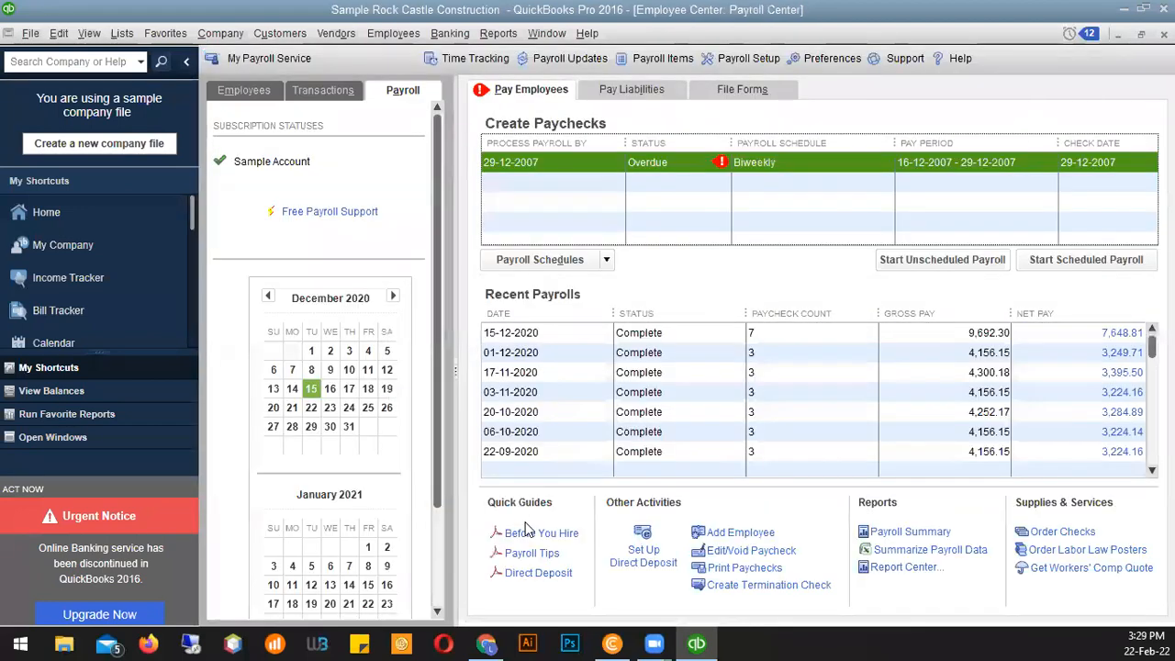
{"action": "left_click", "coordinate": [603, 160]}
{"action": "double_click", "coordinate": [676, 163]}
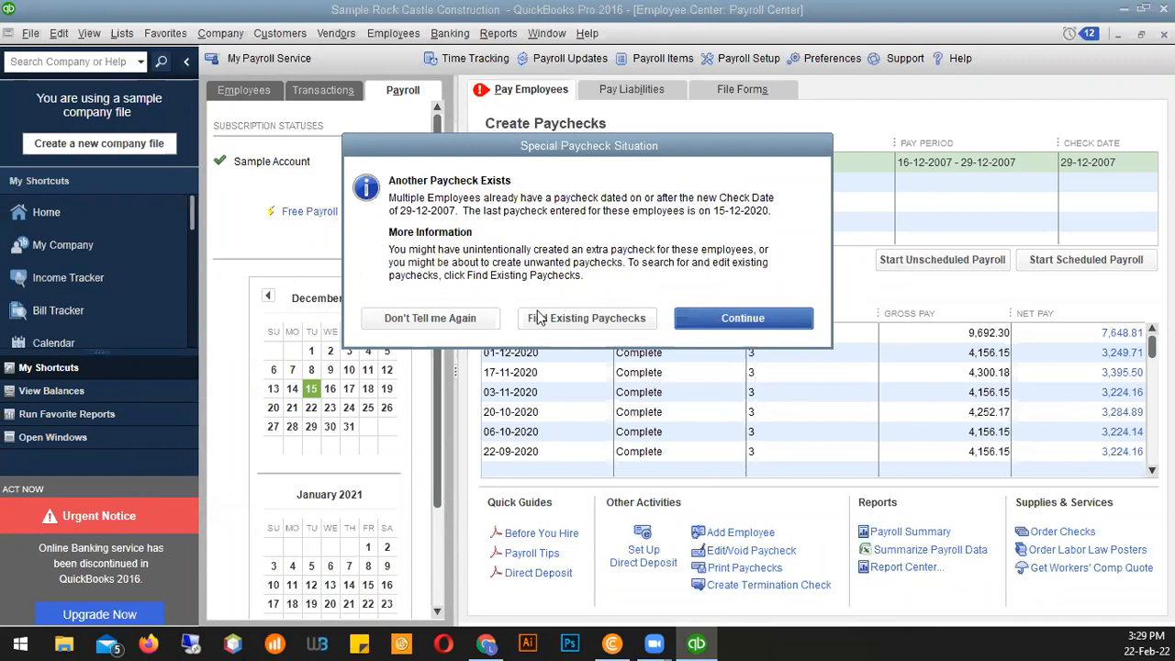
{"action": "left_click", "coordinate": [739, 318]}
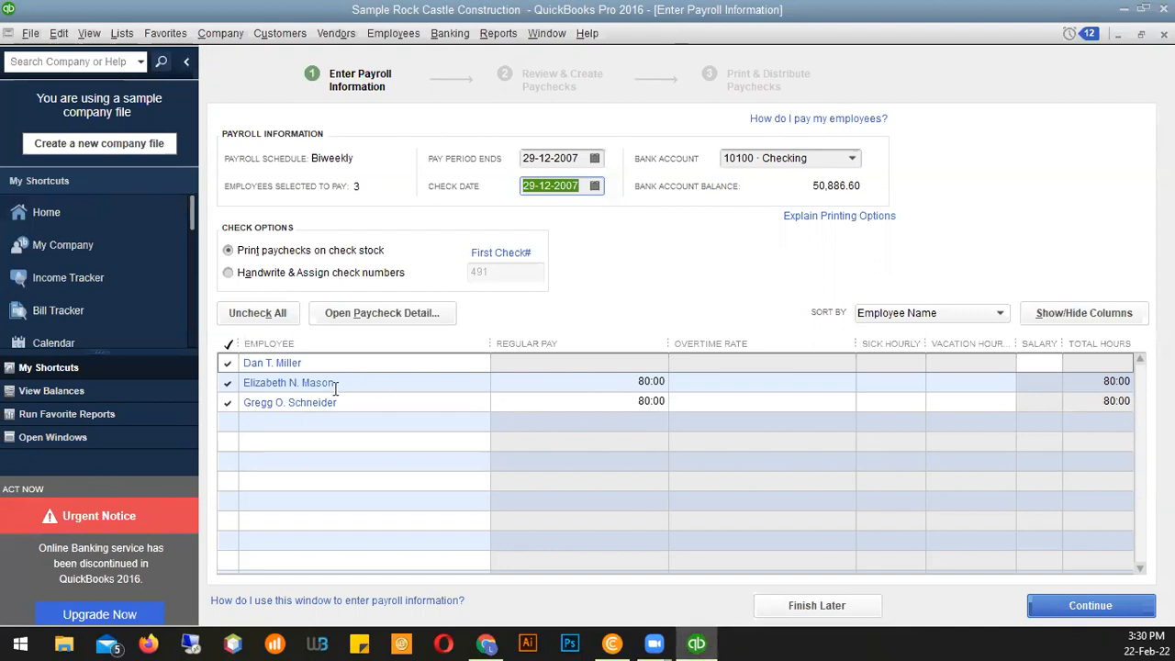
Deselect all three employees and select only the second employee in the list for payment, continuing past the existing-paycheck notice
{"action": "left_click", "coordinate": [759, 378]}
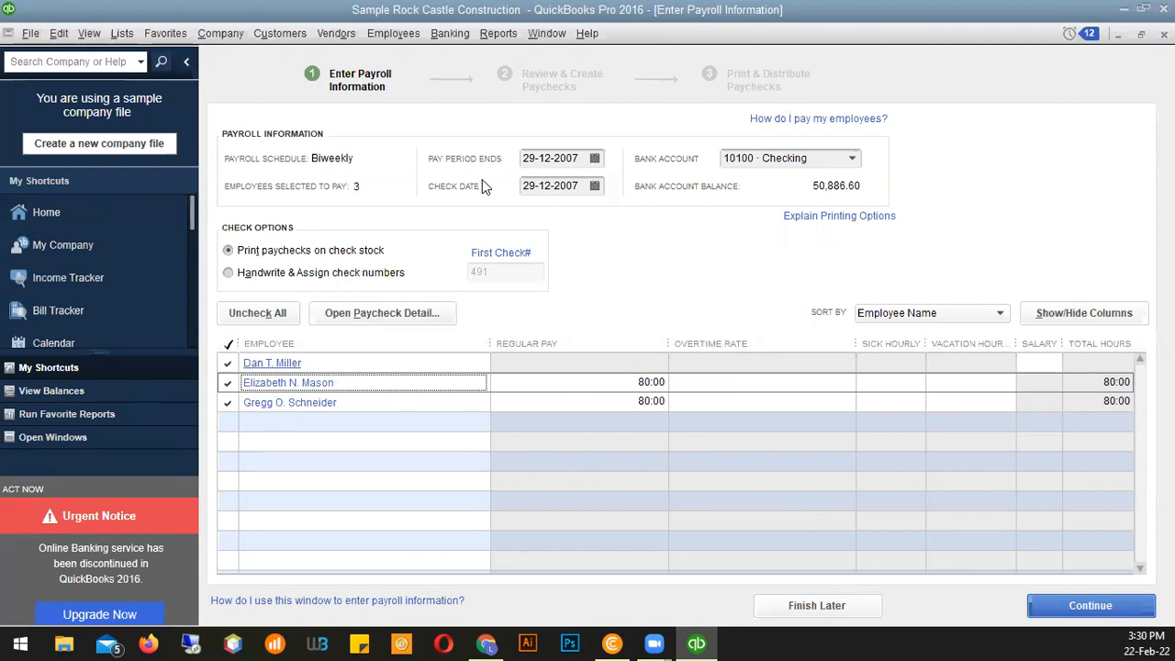
{"action": "left_click", "coordinate": [229, 399]}
{"action": "left_click", "coordinate": [230, 382]}
{"action": "left_click", "coordinate": [230, 363]}
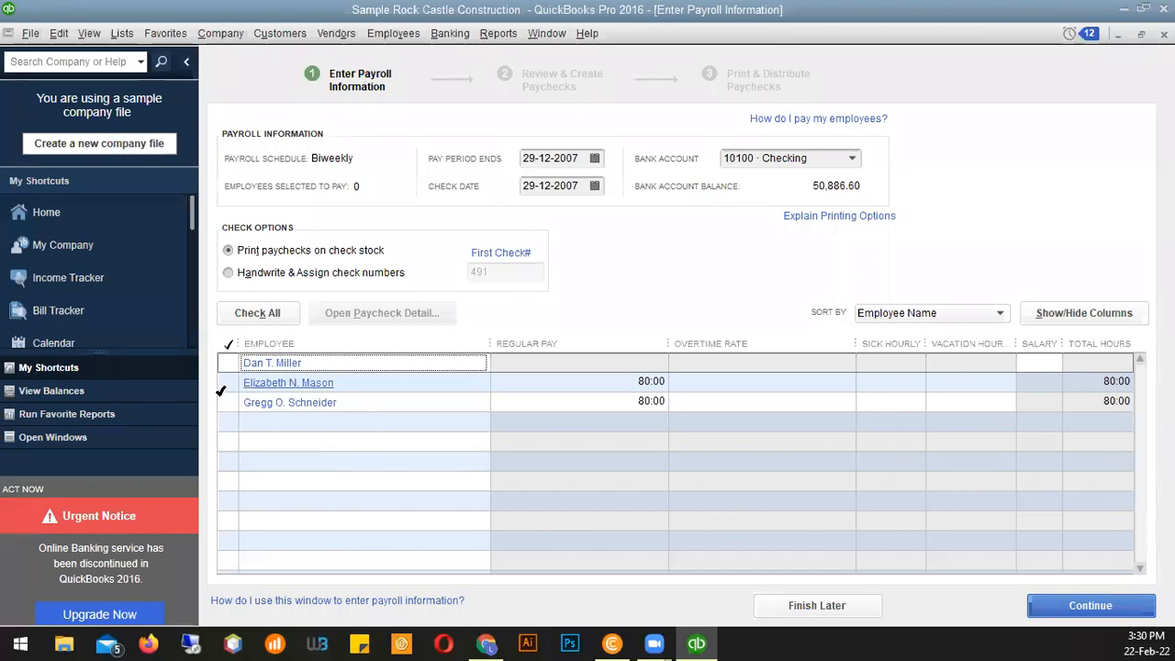
{"action": "left_click", "coordinate": [229, 382]}
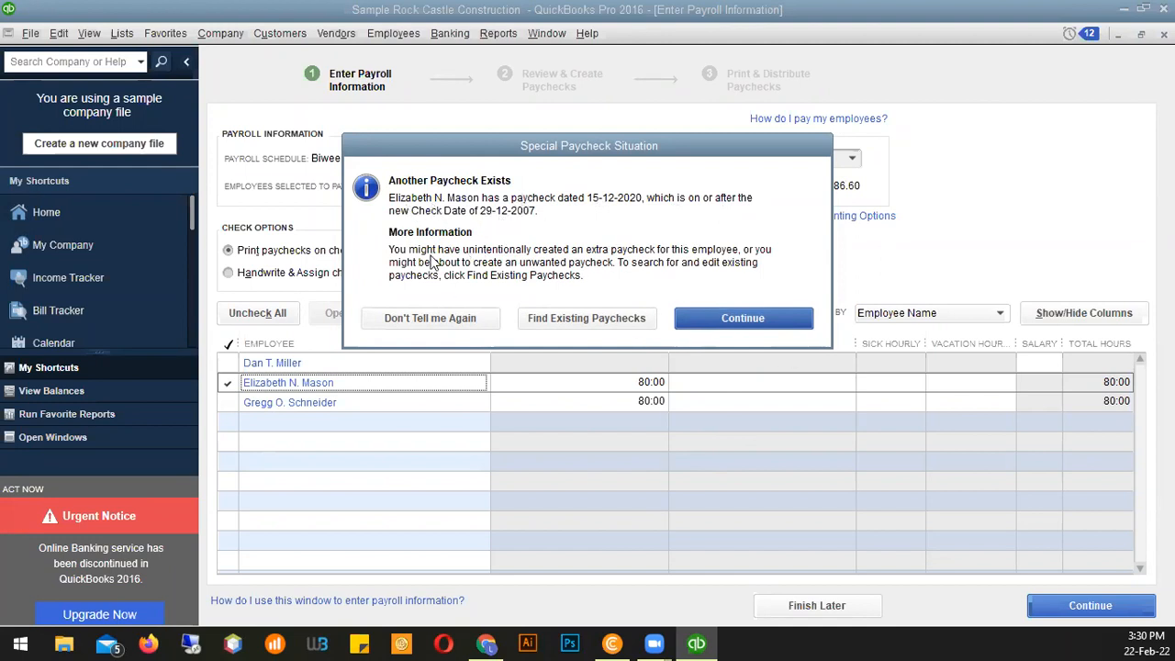
{"action": "left_click", "coordinate": [688, 316]}
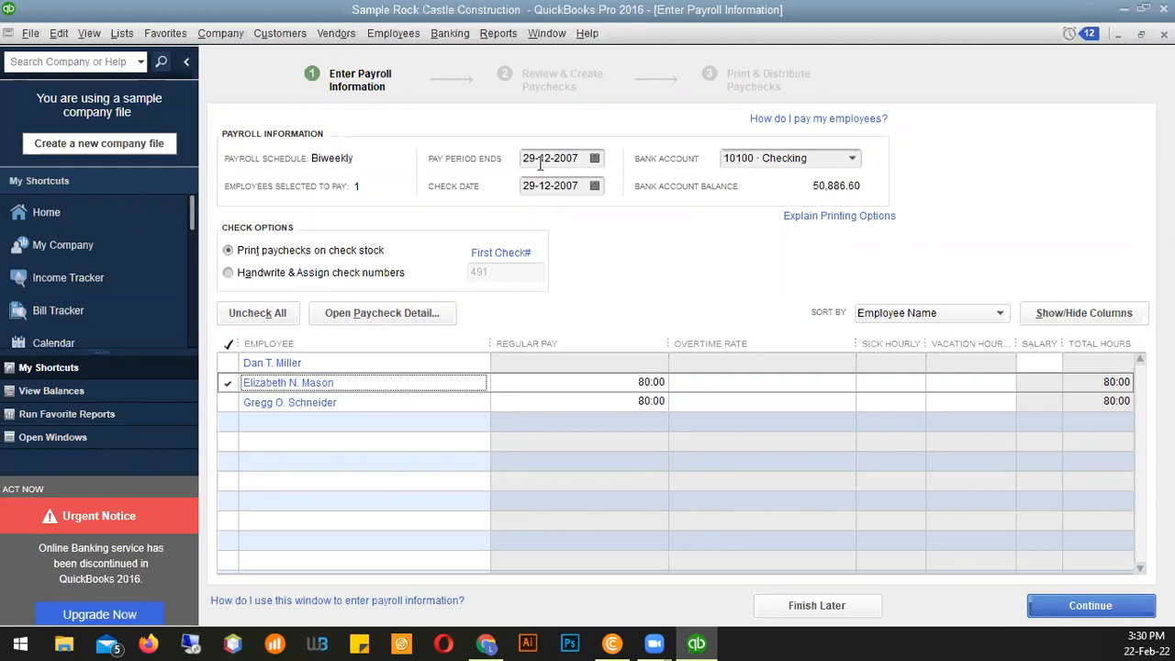
Set the pay period end date to 29-12-2022
{"action": "left_click", "coordinate": [593, 158]}
{"action": "left_click", "coordinate": [594, 158]}
{"action": "left_click", "coordinate": [594, 158]}
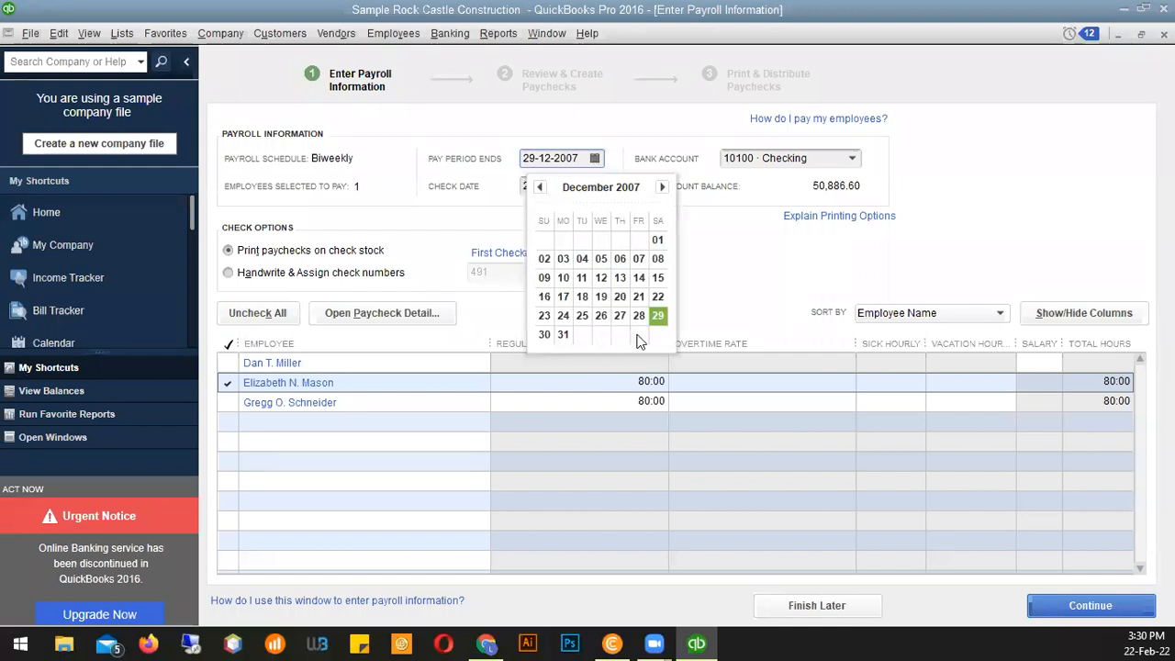
{"action": "left_click", "coordinate": [662, 186]}
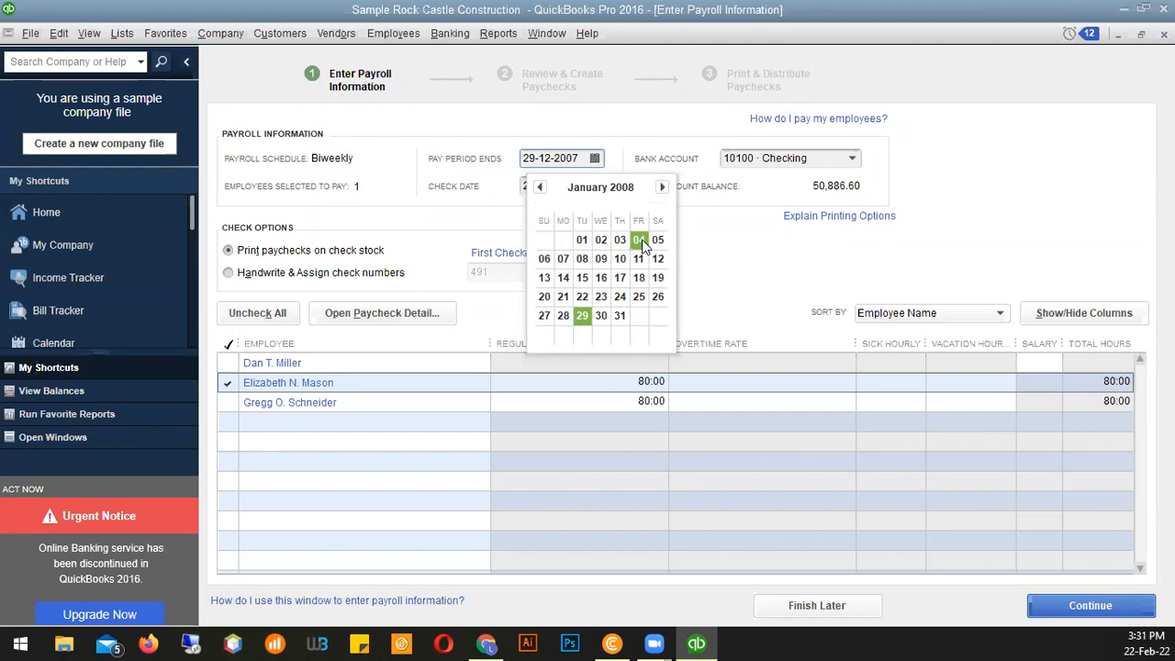
{"action": "left_click", "coordinate": [540, 188]}
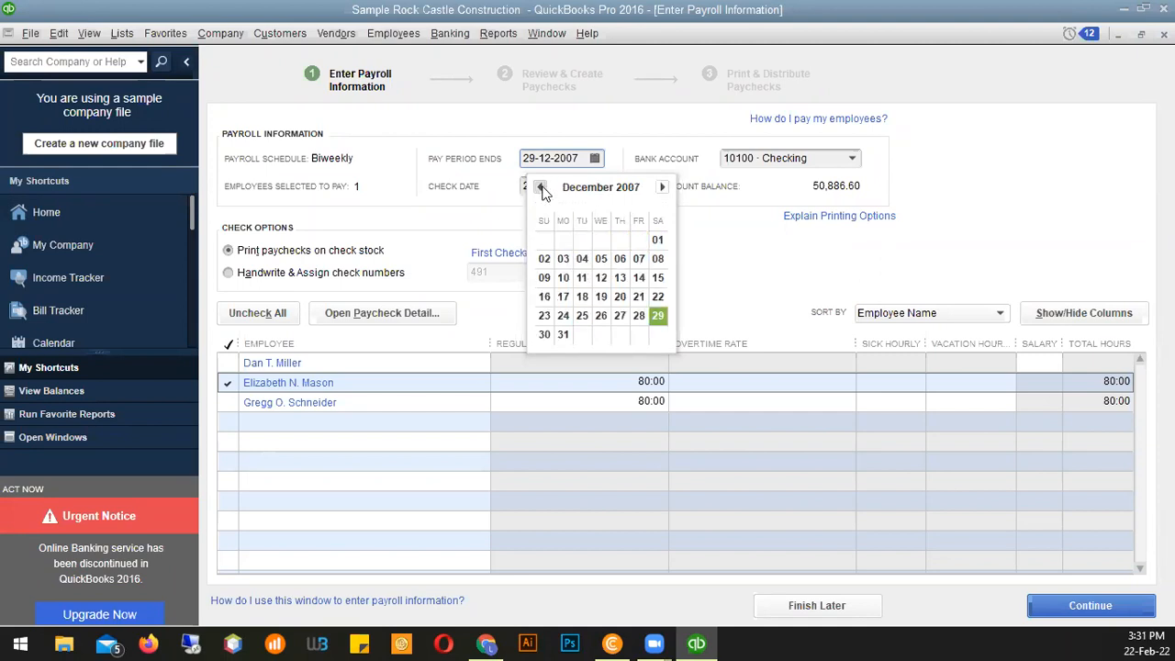
{"action": "left_click", "coordinate": [565, 161]}
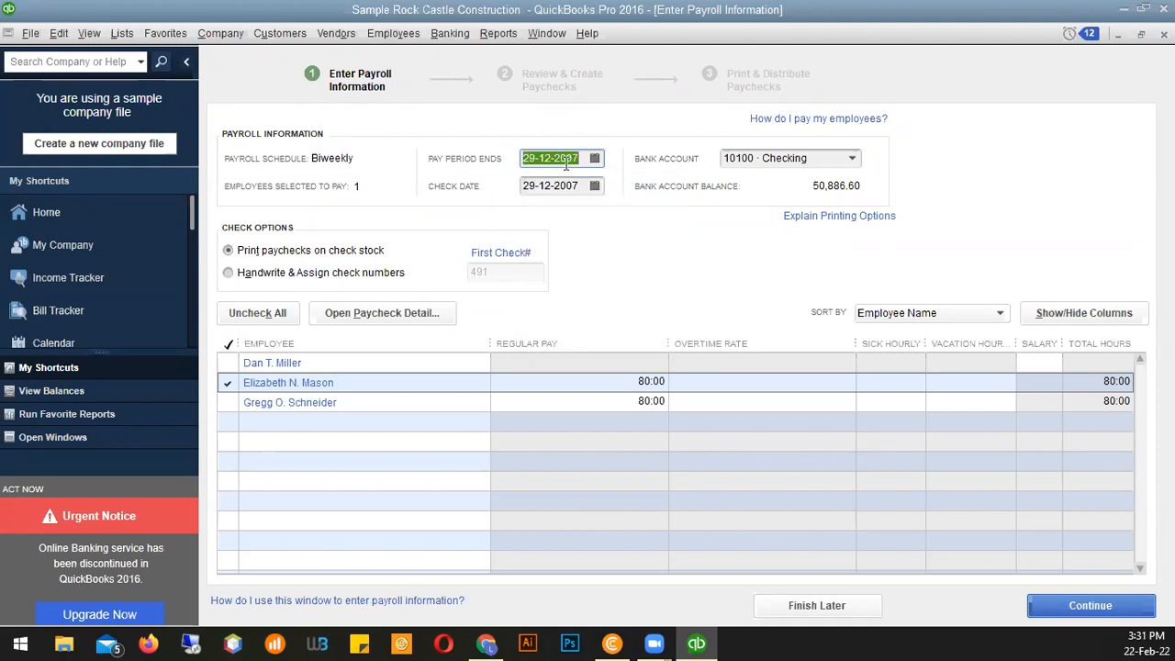
{"action": "left_click", "coordinate": [595, 165]}
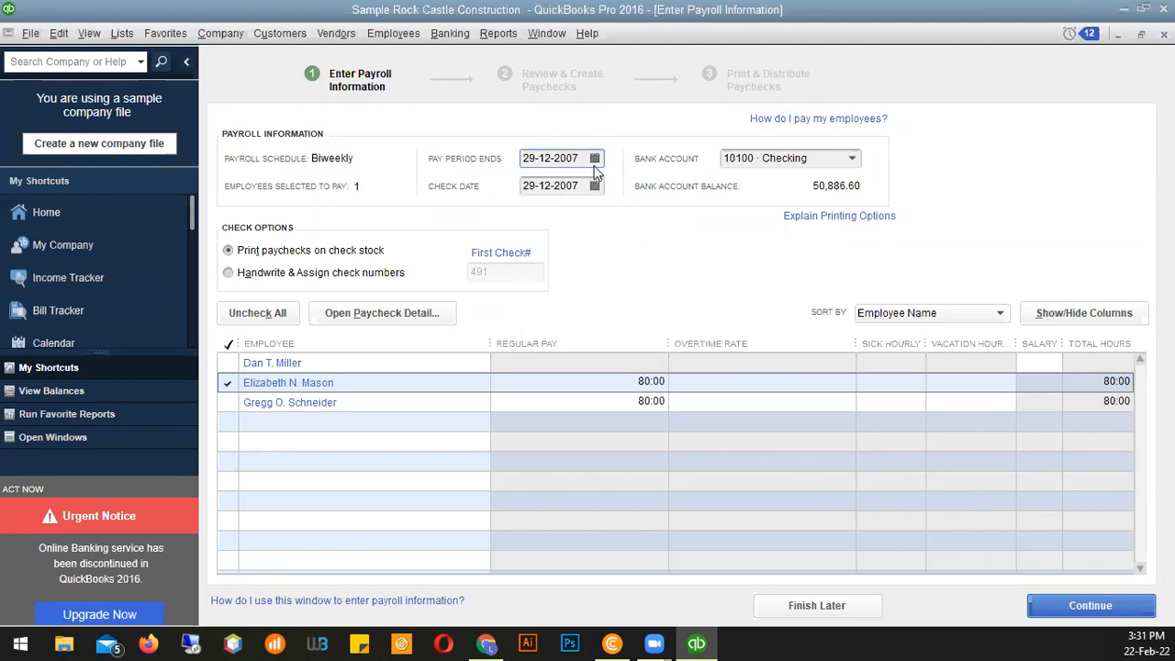
{"action": "left_click_drag", "start_coordinate": [581, 158], "coordinate": [552, 158]}
{"action": "type", "text": "22"}
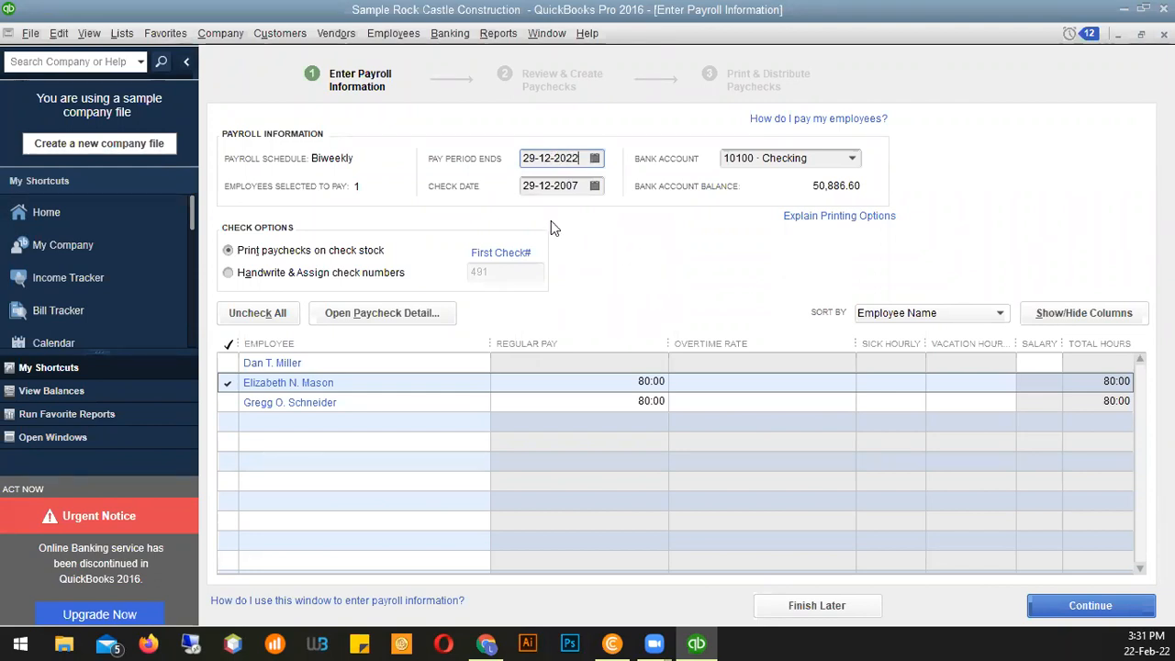
Set both the pay period end date and the check date to 29-12-2020
{"action": "left_click", "coordinate": [577, 188]}
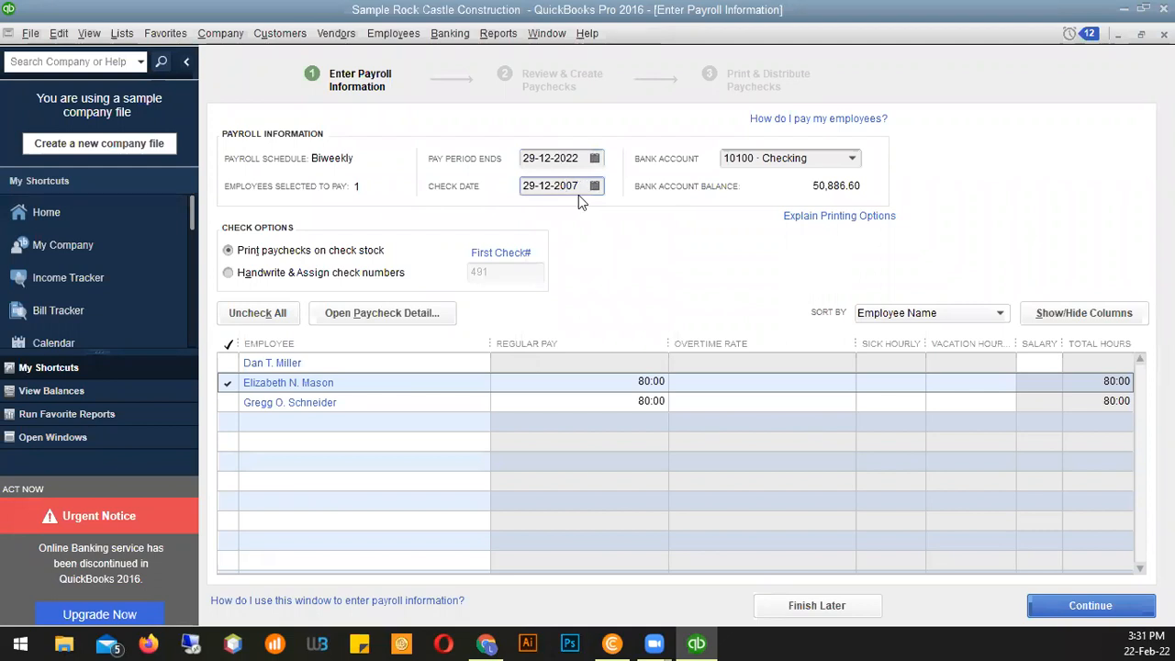
{"action": "left_click_drag", "start_coordinate": [579, 187], "coordinate": [557, 188]}
{"action": "left_click", "coordinate": [575, 158]}
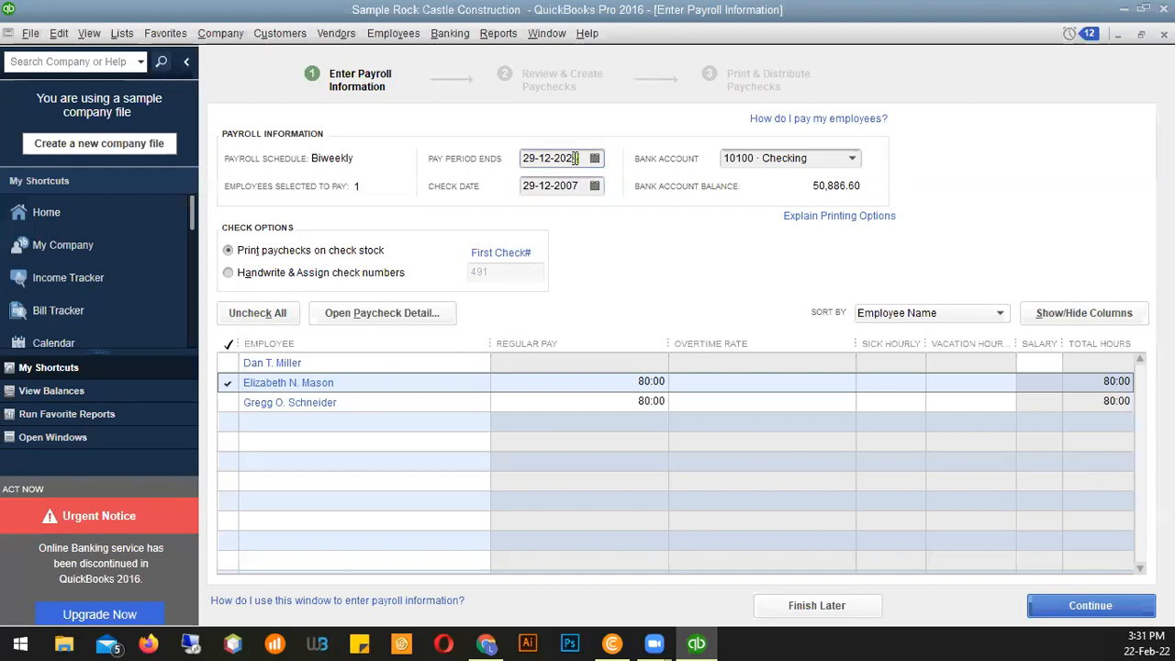
{"action": "type", "text": "0"}
{"action": "left_click", "coordinate": [575, 185]}
{"action": "left_click_drag", "start_coordinate": [571, 185], "coordinate": [563, 185]}
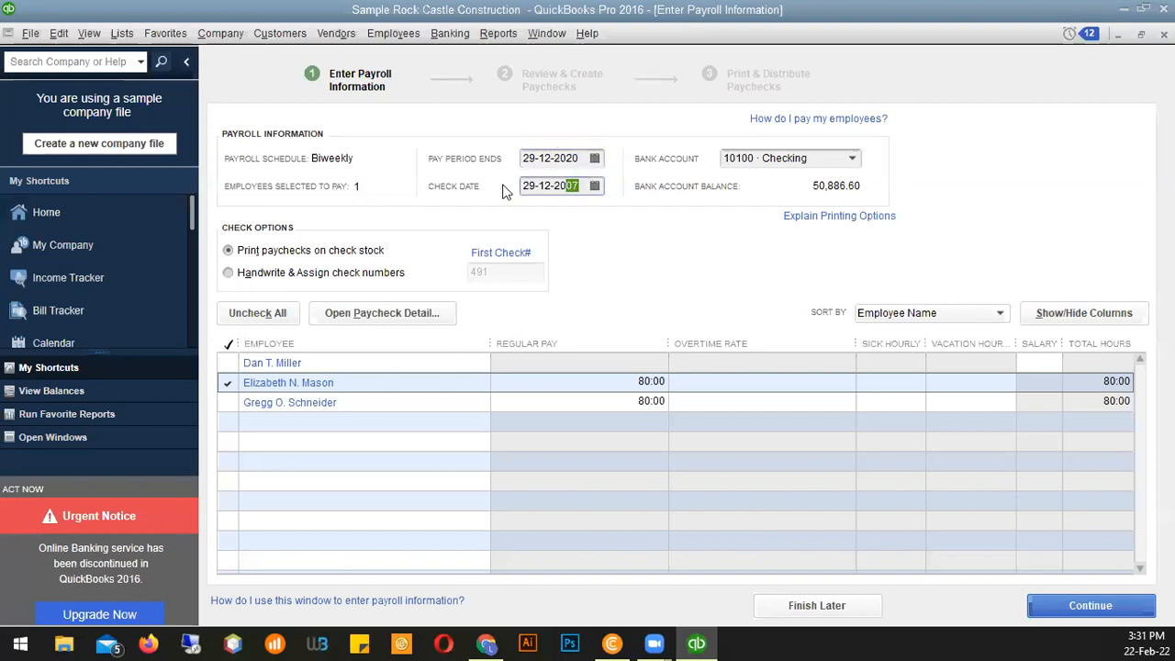
{"action": "type", "text": "2"}
Set the check date and the pay period end date to 18-12-2020 and continue to the paycheck review
{"action": "left_click", "coordinate": [594, 186]}
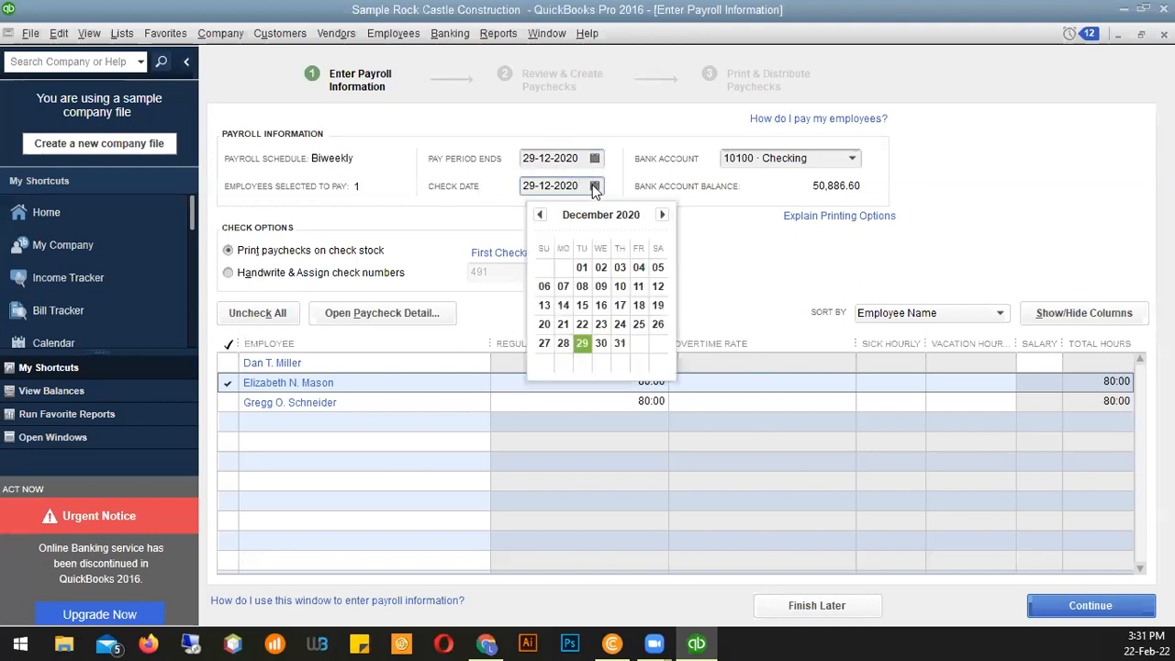
{"action": "left_click", "coordinate": [640, 306]}
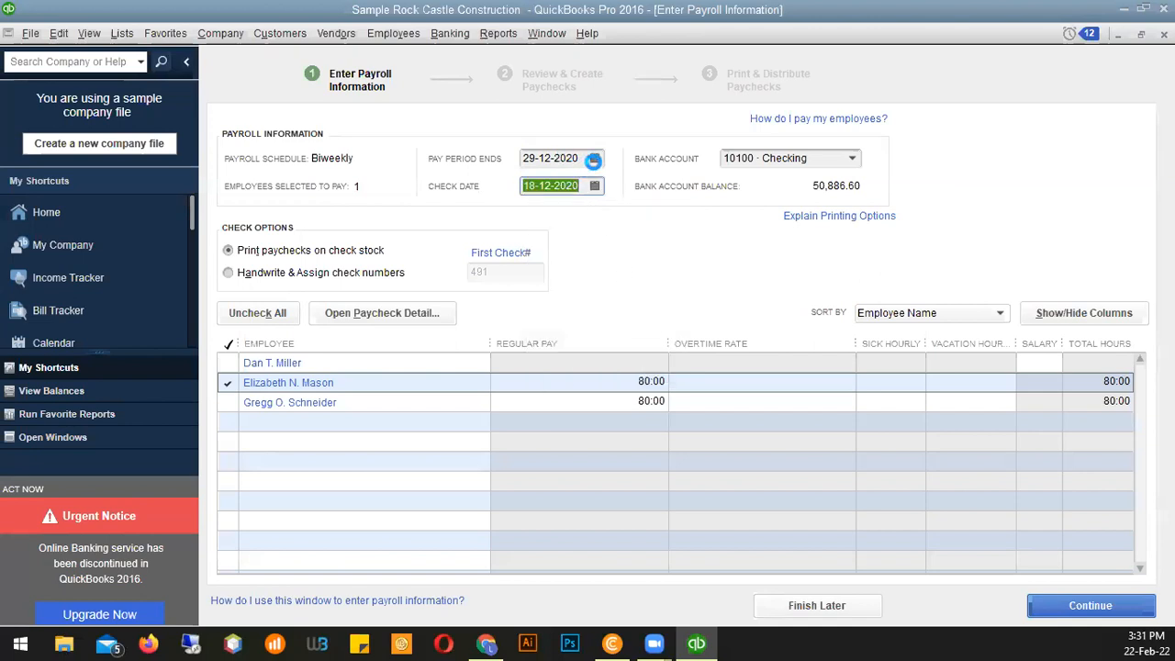
{"action": "left_click", "coordinate": [594, 160]}
{"action": "left_click", "coordinate": [594, 159]}
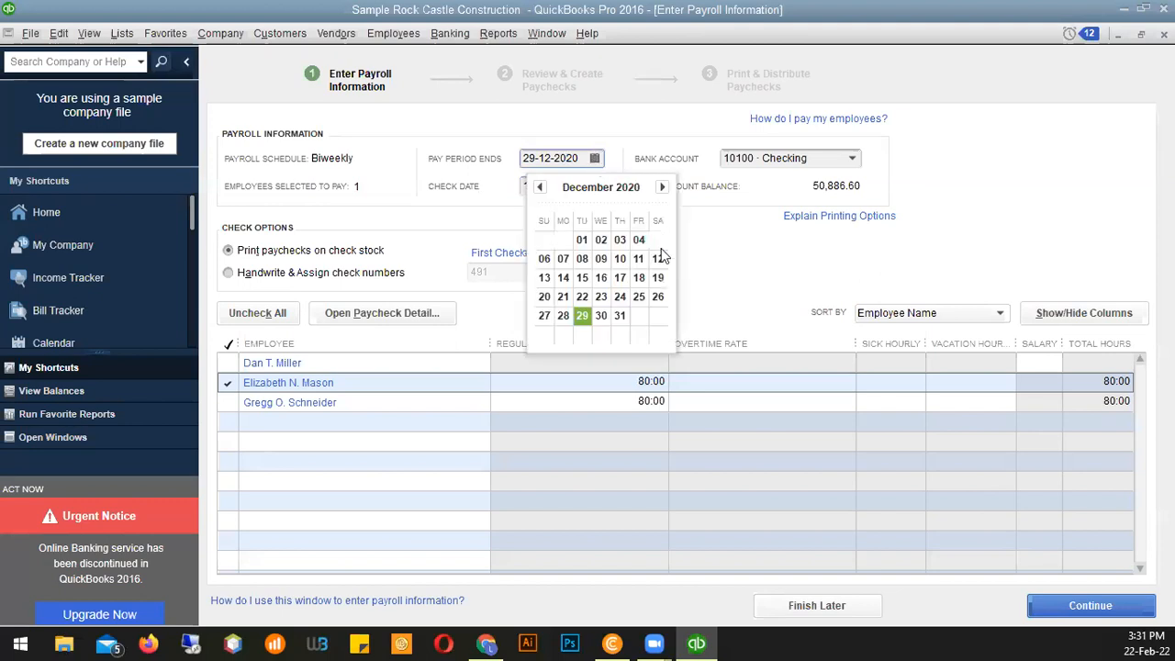
{"action": "left_click", "coordinate": [637, 278]}
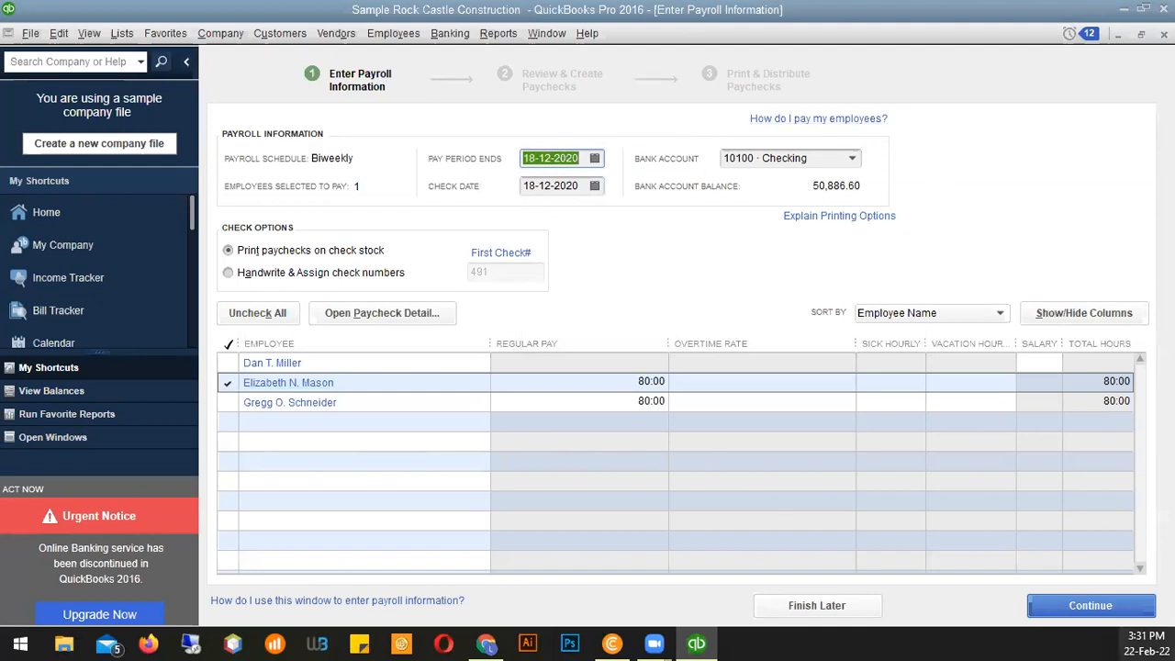
{"action": "left_click", "coordinate": [1079, 606]}
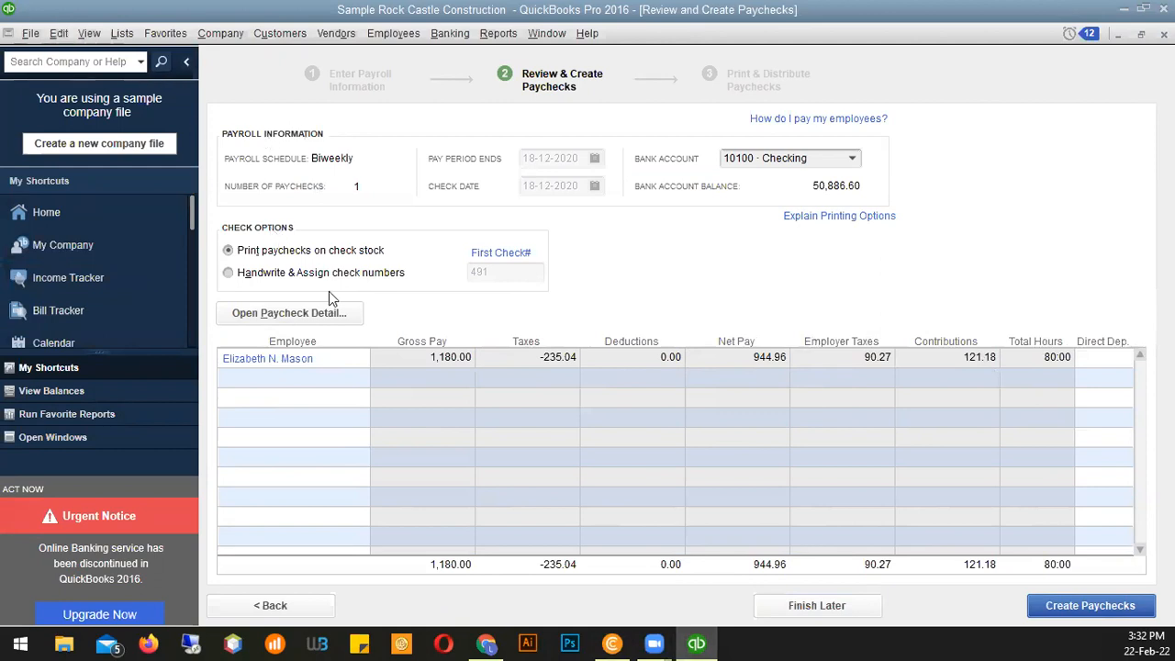
Go back to the payroll information to check the selected employee's regular pay hours, and return to the paycheck review
{"action": "left_click", "coordinate": [308, 610]}
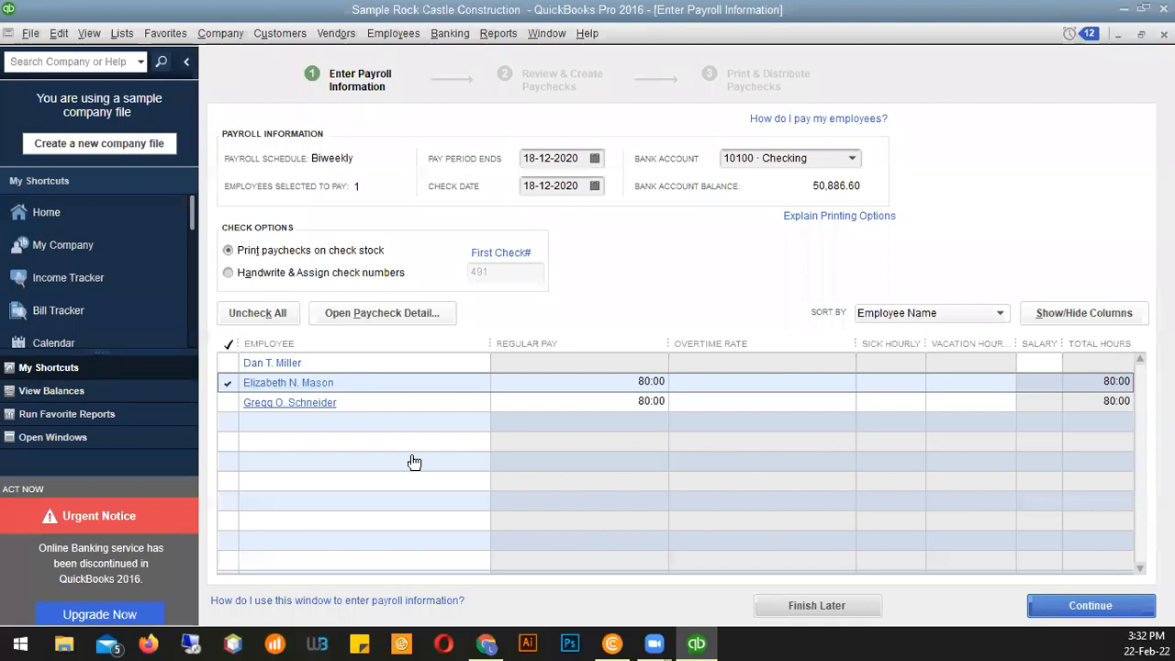
{"action": "left_click", "coordinate": [639, 384]}
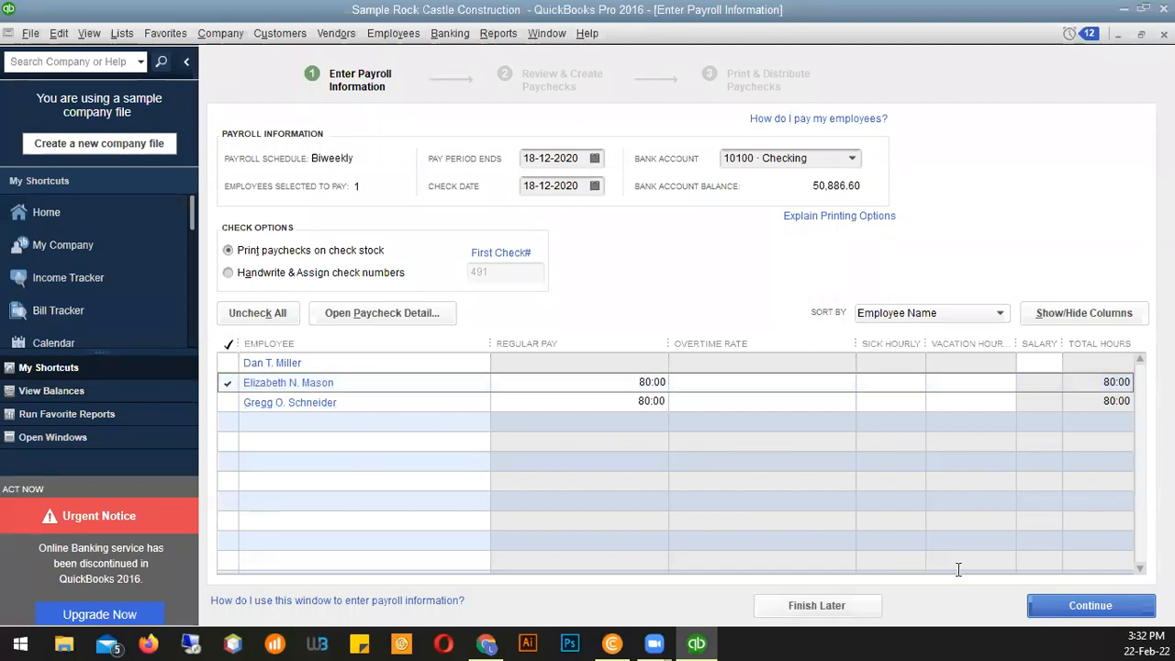
{"action": "left_click", "coordinate": [1070, 615]}
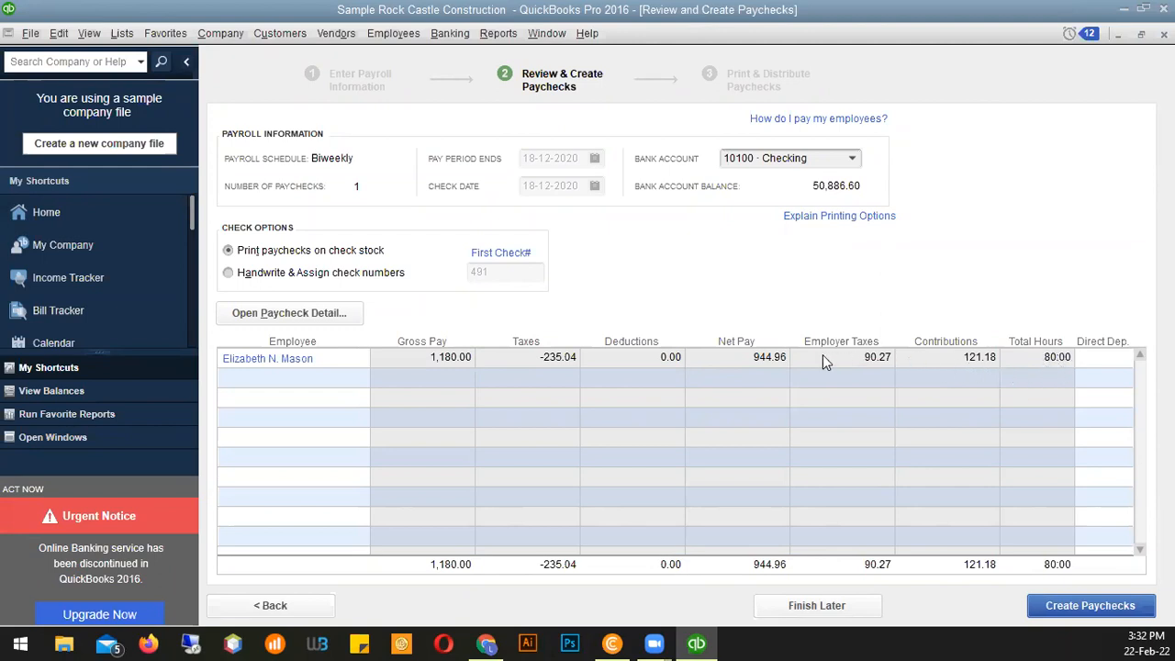
{"action": "left_click", "coordinate": [429, 357]}
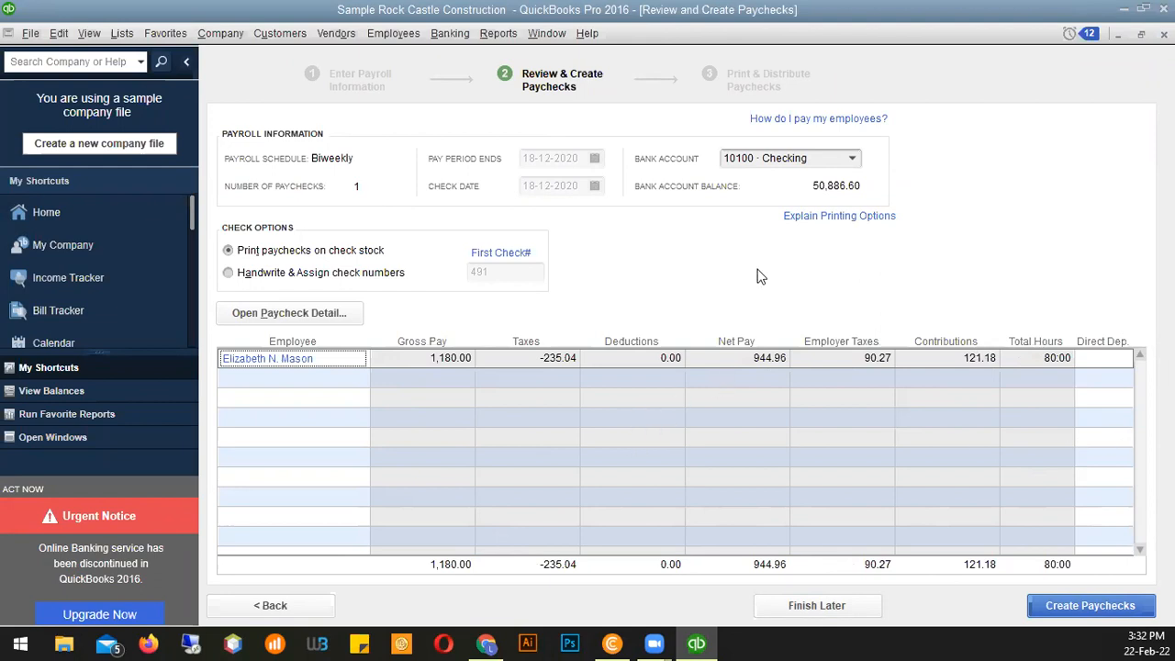
Create the selected employee's paycheck and close the confirmation without printing paychecks or pay stubs
{"action": "left_click", "coordinate": [1063, 598]}
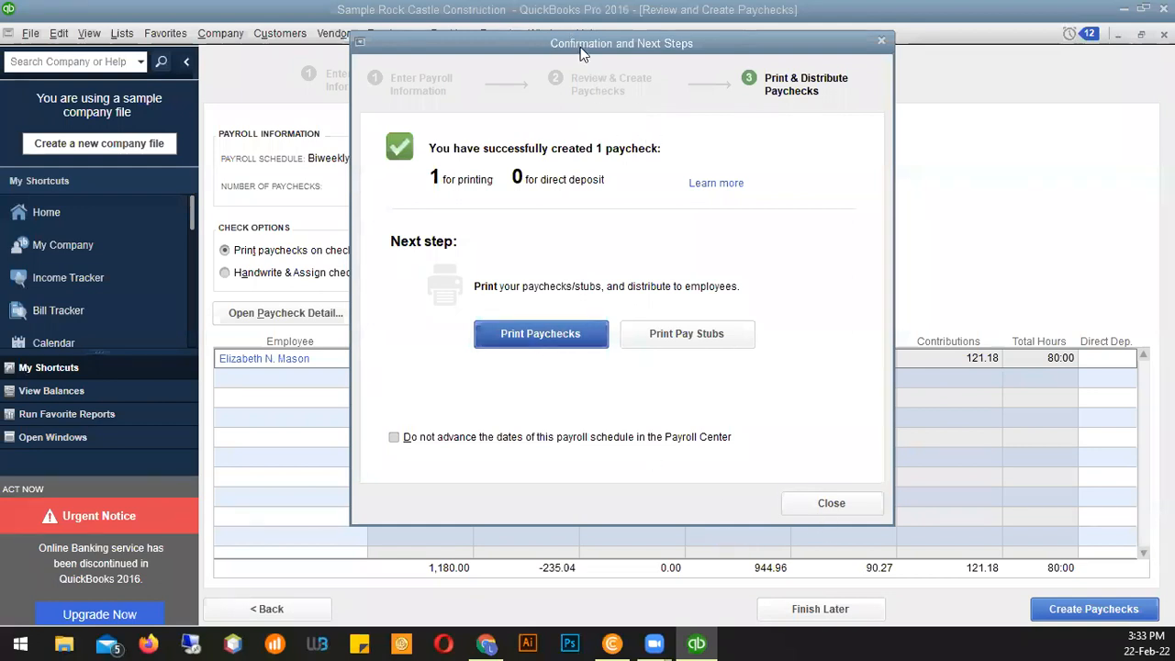
{"action": "left_click_drag", "start_coordinate": [580, 53], "coordinate": [501, 27]}
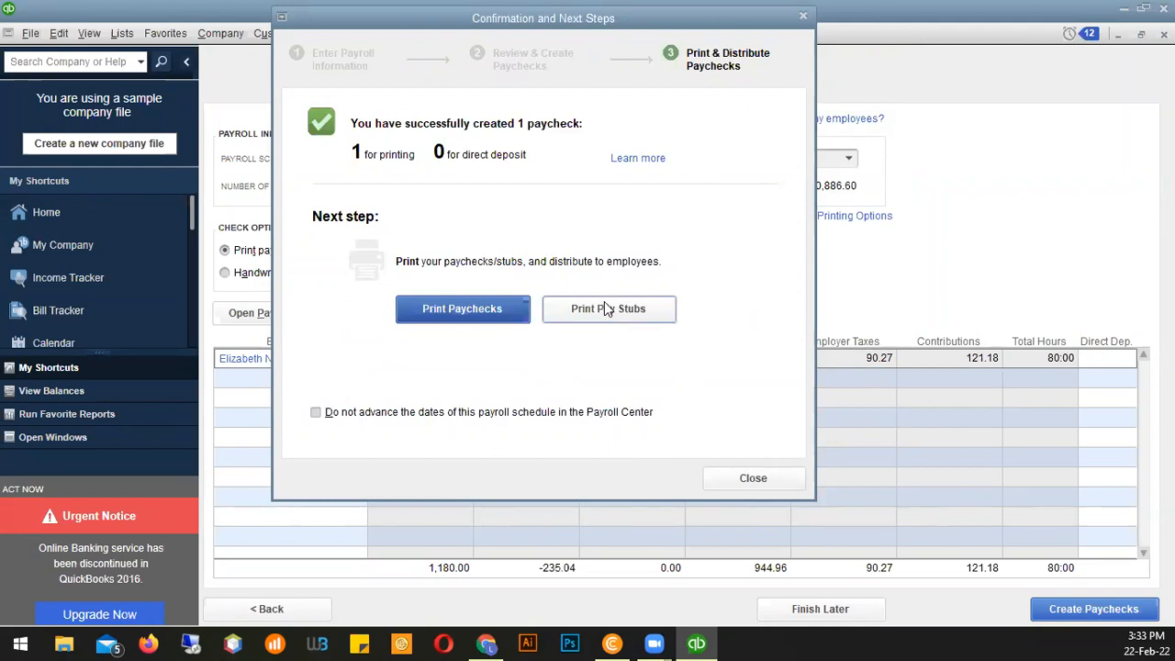
{"action": "left_click", "coordinate": [737, 480]}
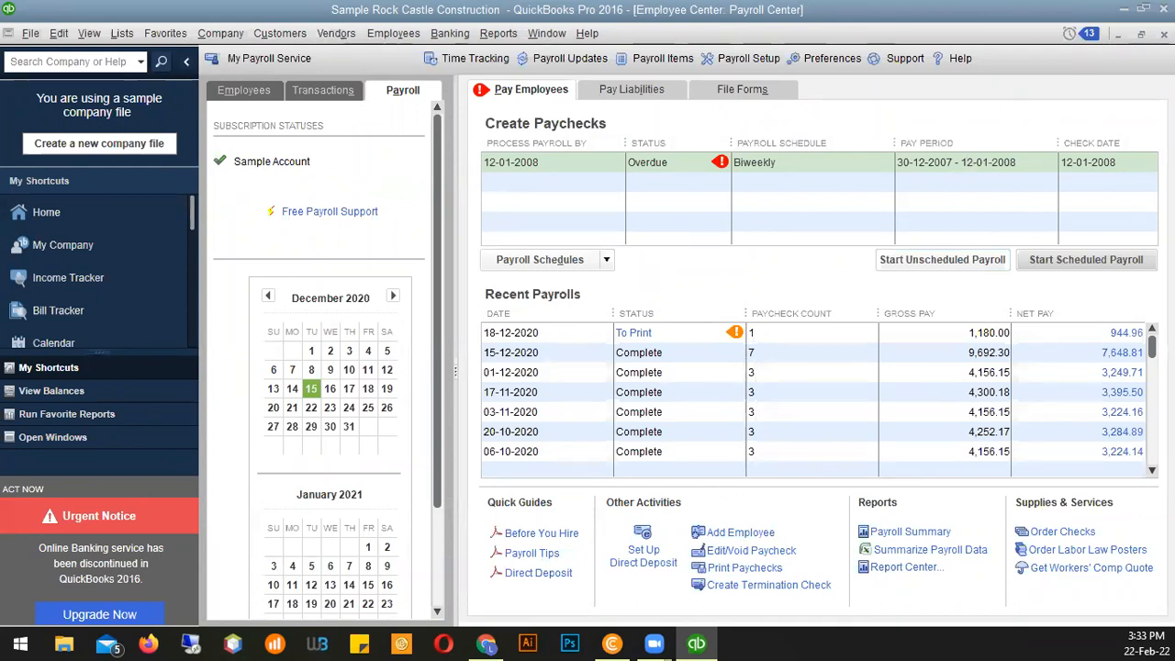
Close the Payroll Center and open the Employee Center
{"action": "left_click", "coordinate": [1164, 35]}
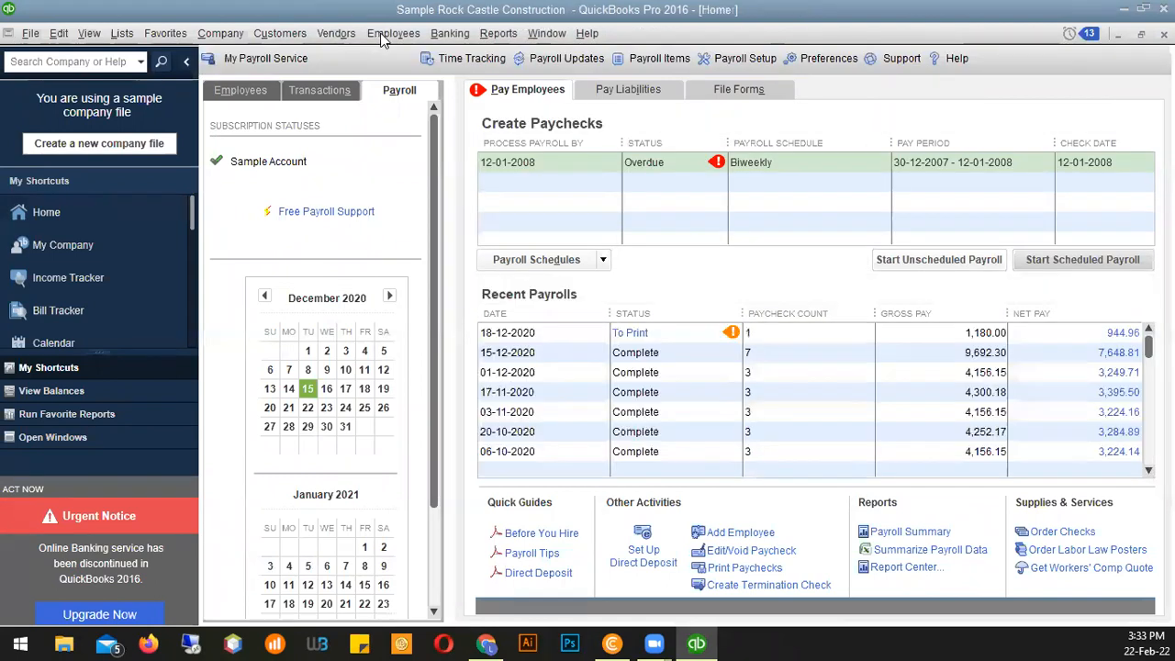
{"action": "left_click", "coordinate": [390, 34]}
{"action": "left_click", "coordinate": [408, 55]}
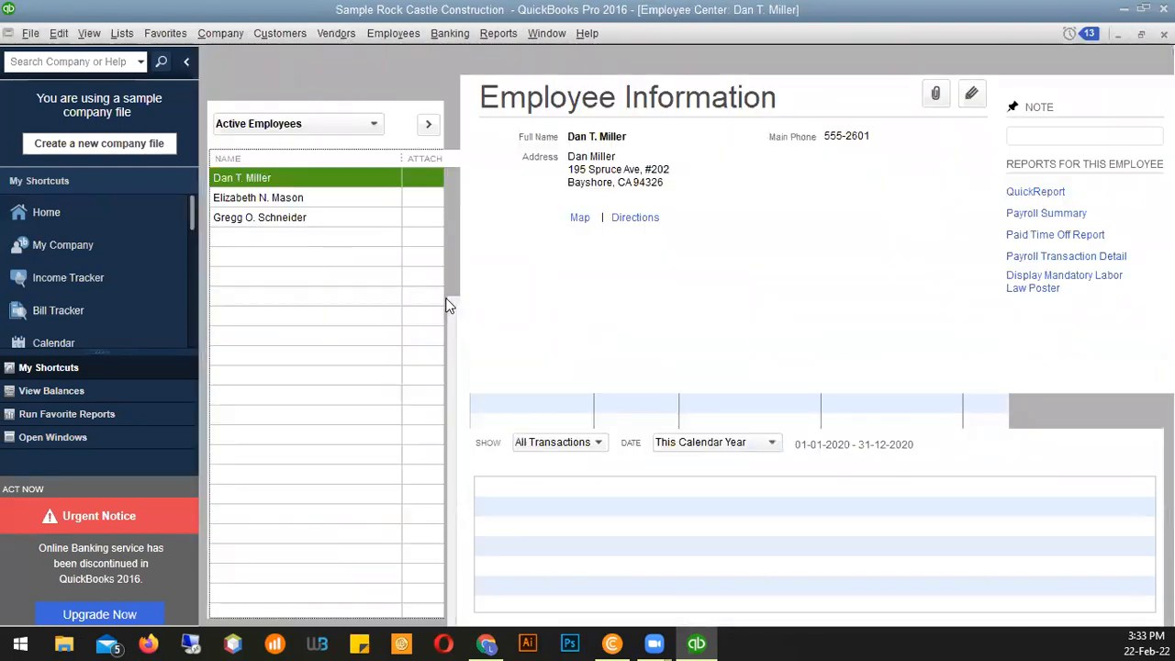
{"action": "left_click", "coordinate": [336, 35]}
{"action": "mouse_move", "coordinate": [393, 35]}
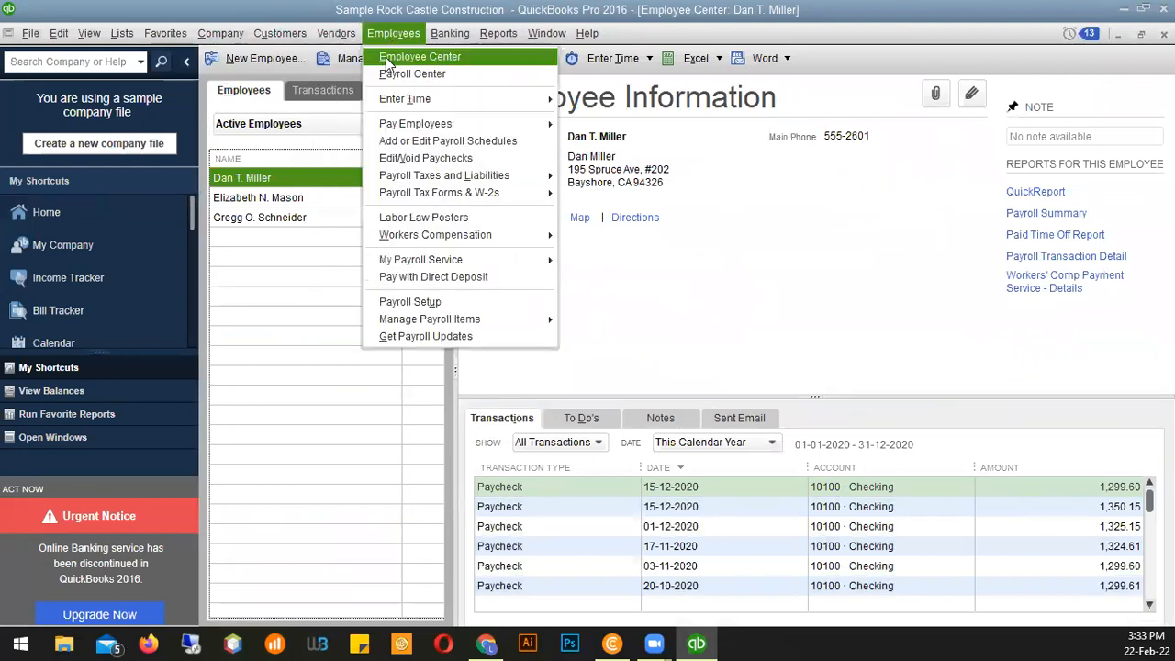
{"action": "mouse_move", "coordinate": [449, 34]}
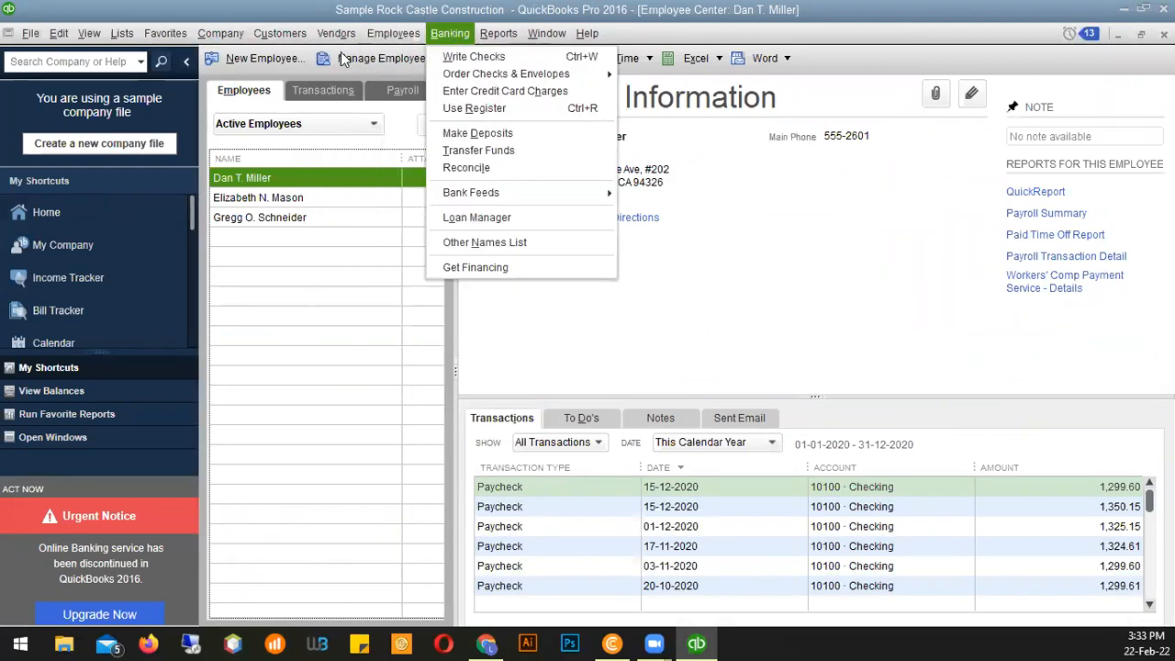
{"action": "mouse_move", "coordinate": [284, 37]}
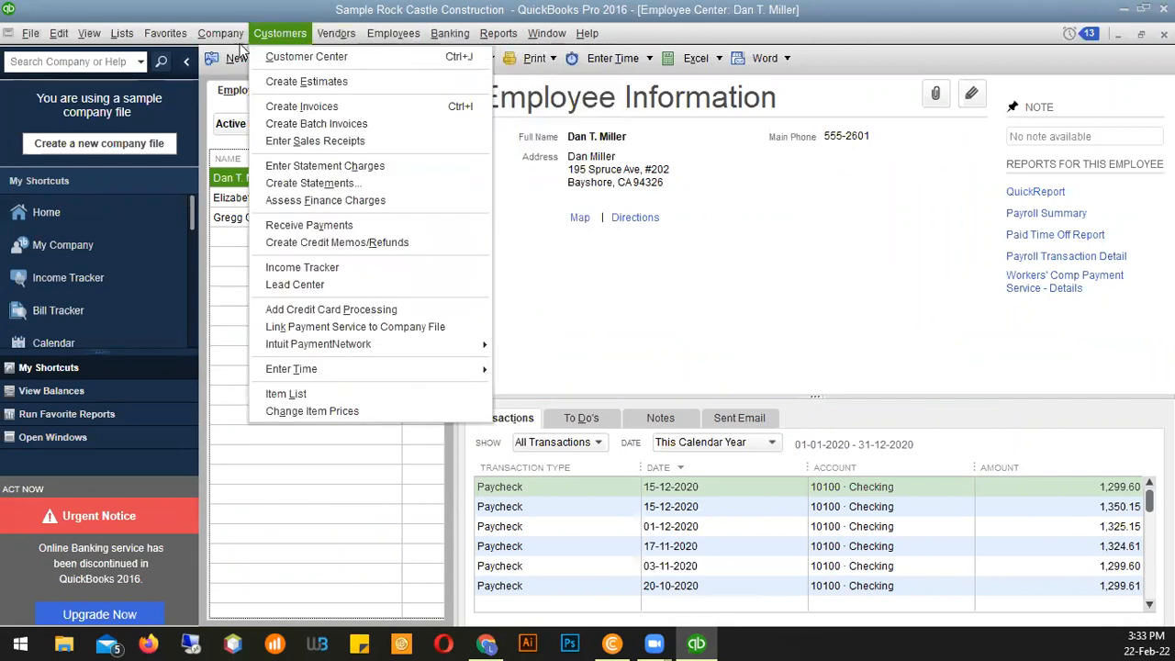
{"action": "mouse_move", "coordinate": [225, 35]}
{"action": "left_click", "coordinate": [674, 40]}
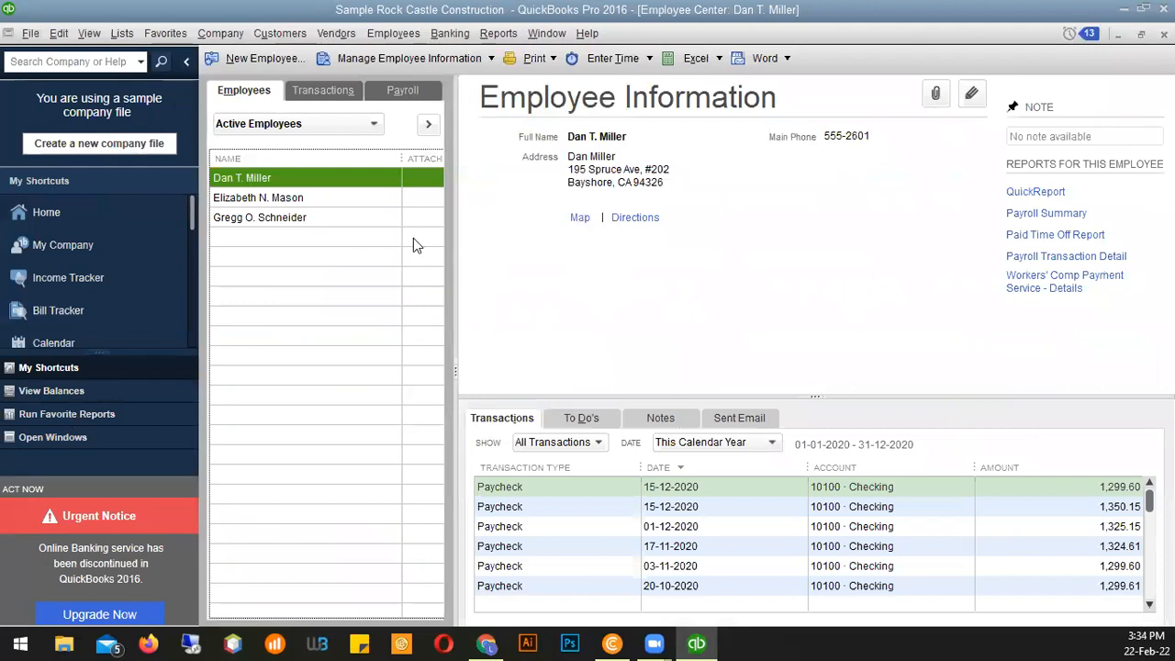
Review the paycheck transactions of each of the three employees, finish on the second employee's record, and close the Employee Center
{"action": "left_click", "coordinate": [265, 200]}
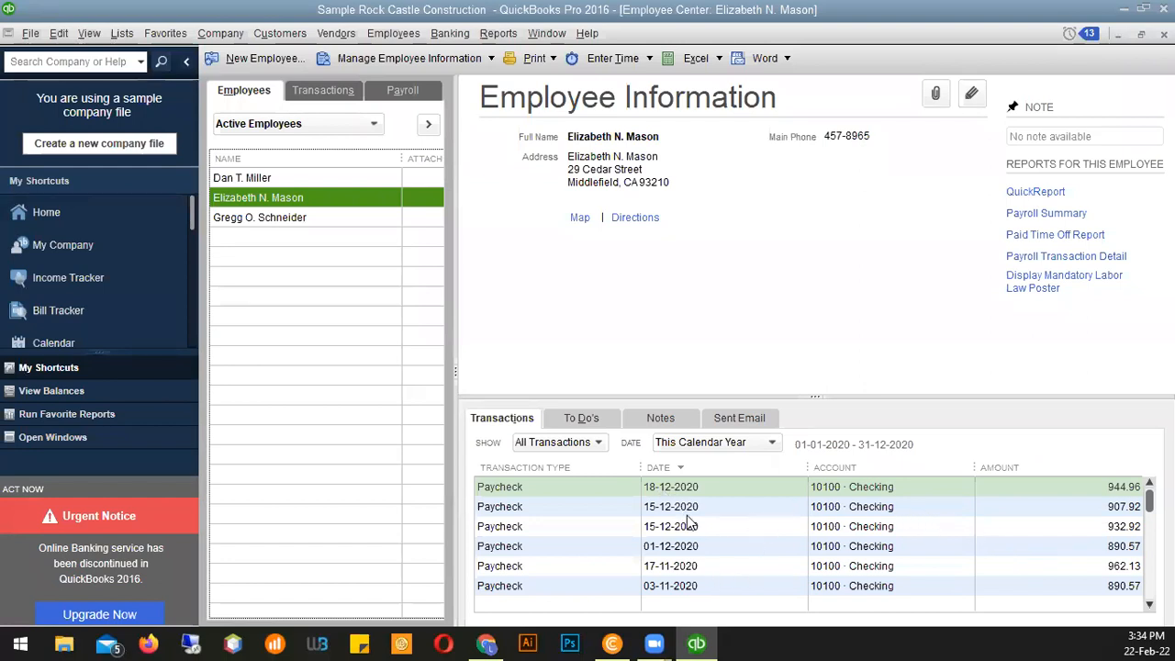
{"action": "left_click", "coordinate": [259, 179]}
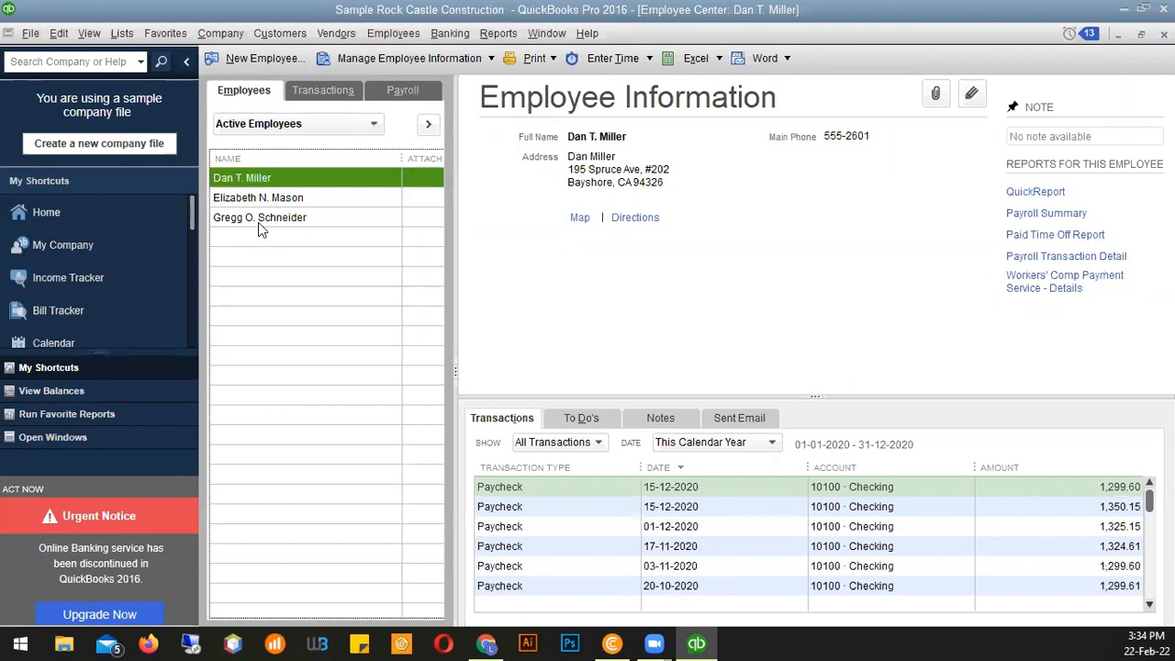
{"action": "left_click", "coordinate": [260, 220]}
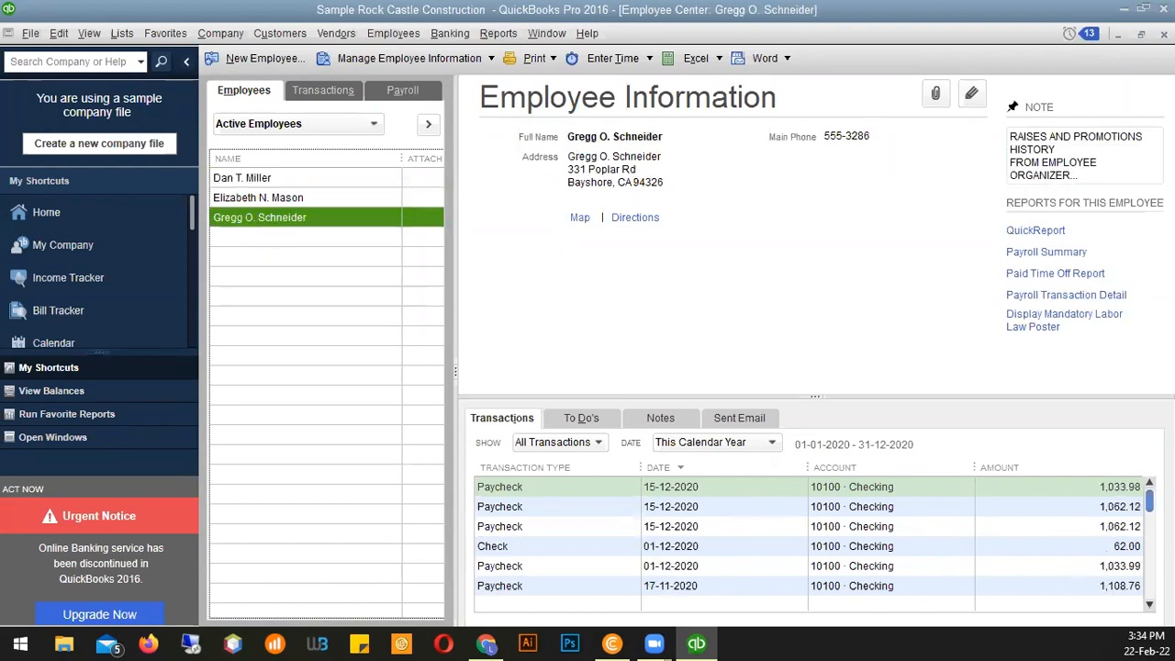
{"action": "scroll", "coordinate": [807, 536], "scroll_direction": "down", "scroll_amount": 8}
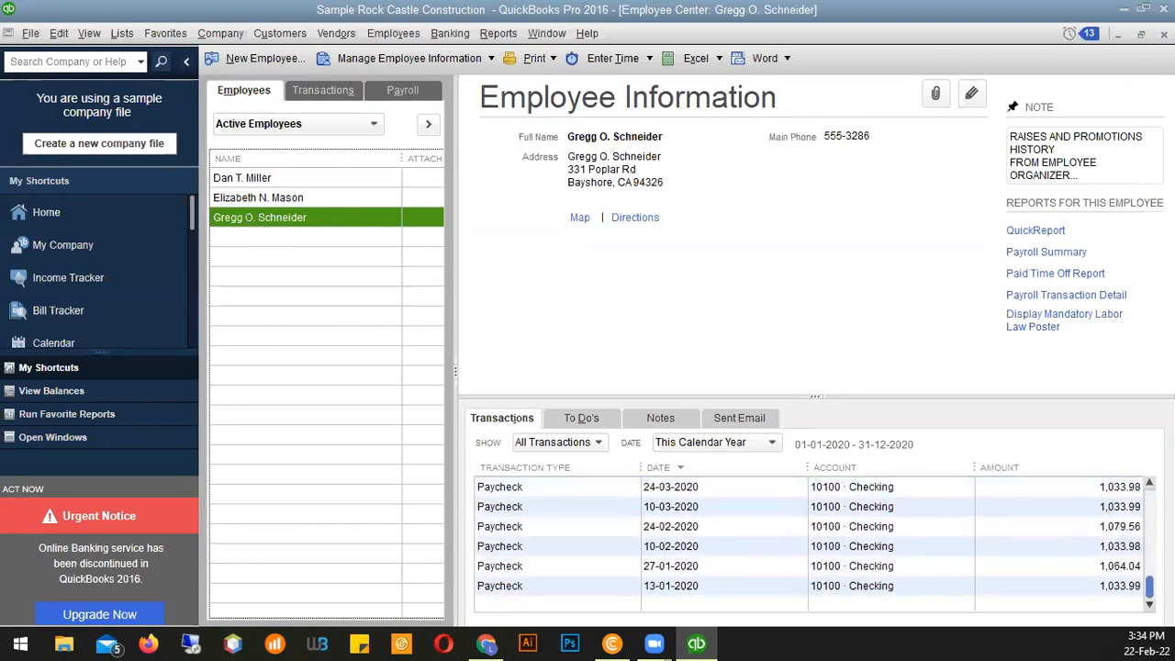
{"action": "scroll", "coordinate": [1086, 513], "scroll_direction": "up", "scroll_amount": 8}
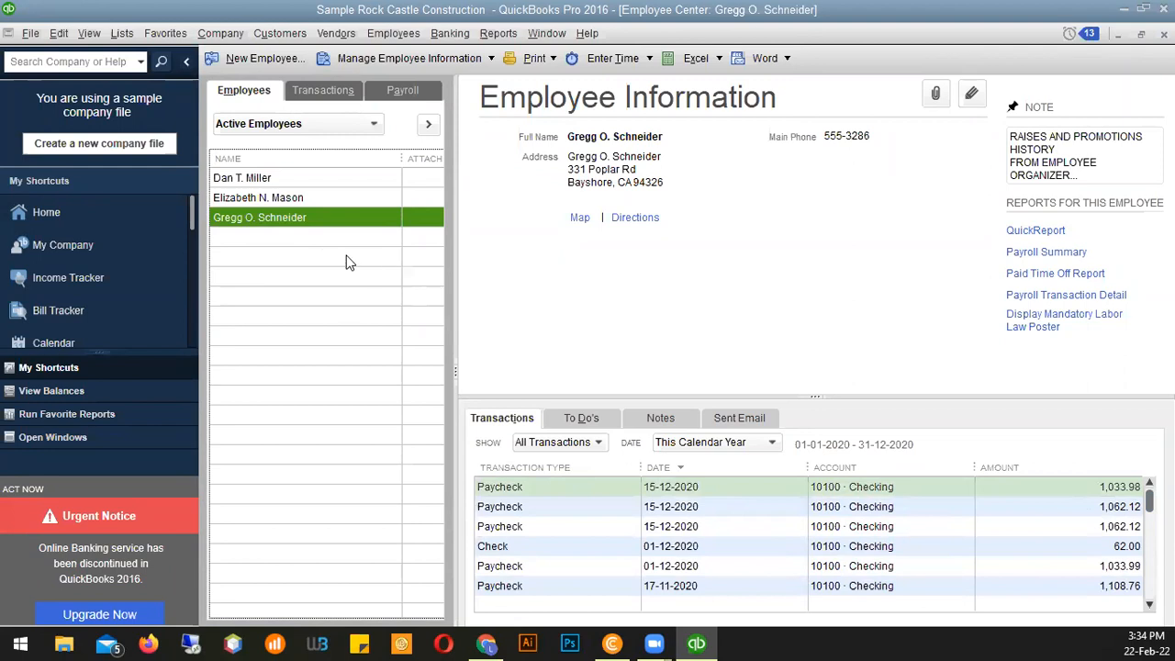
{"action": "left_click", "coordinate": [263, 178]}
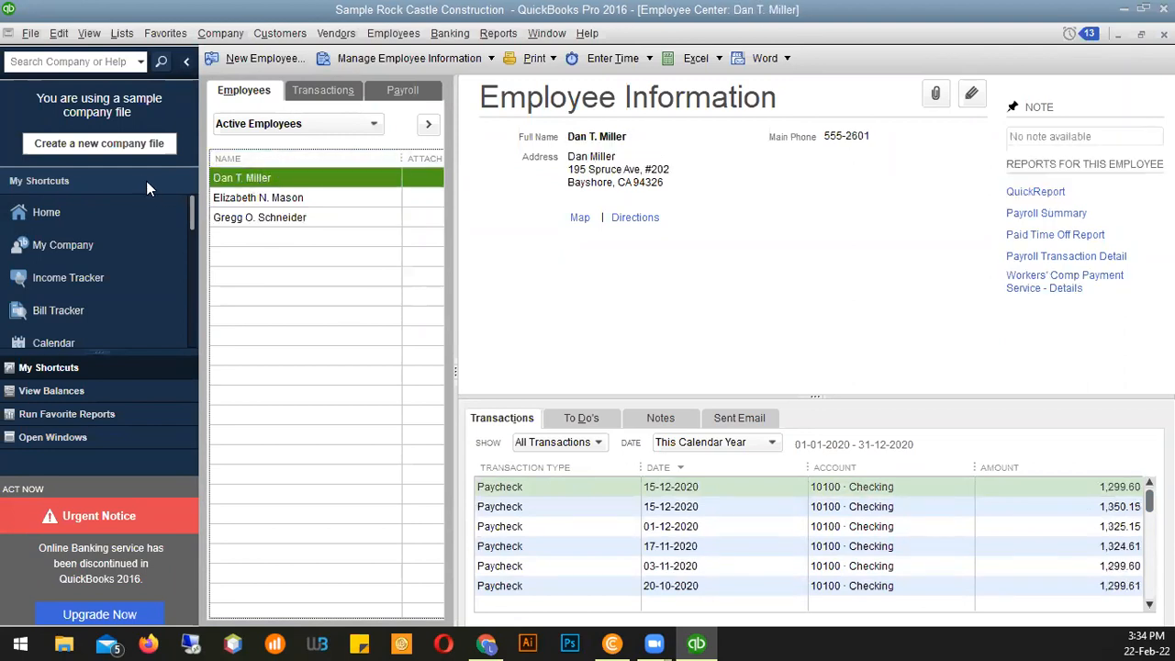
{"action": "left_click", "coordinate": [276, 197]}
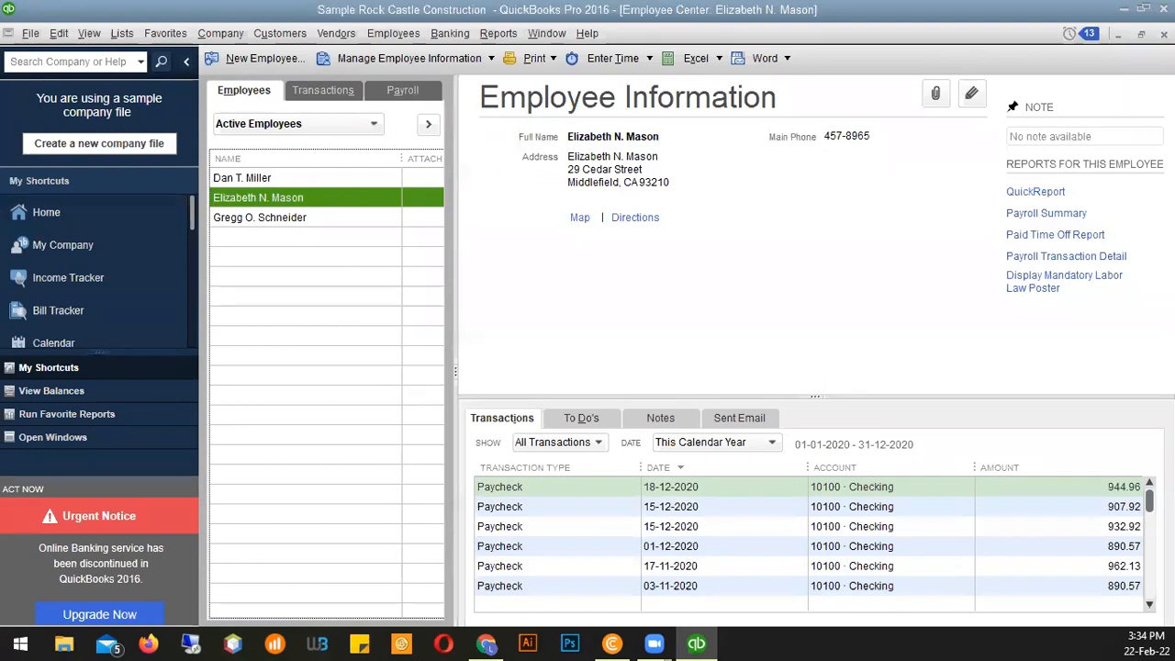
{"action": "left_click", "coordinate": [1164, 35]}
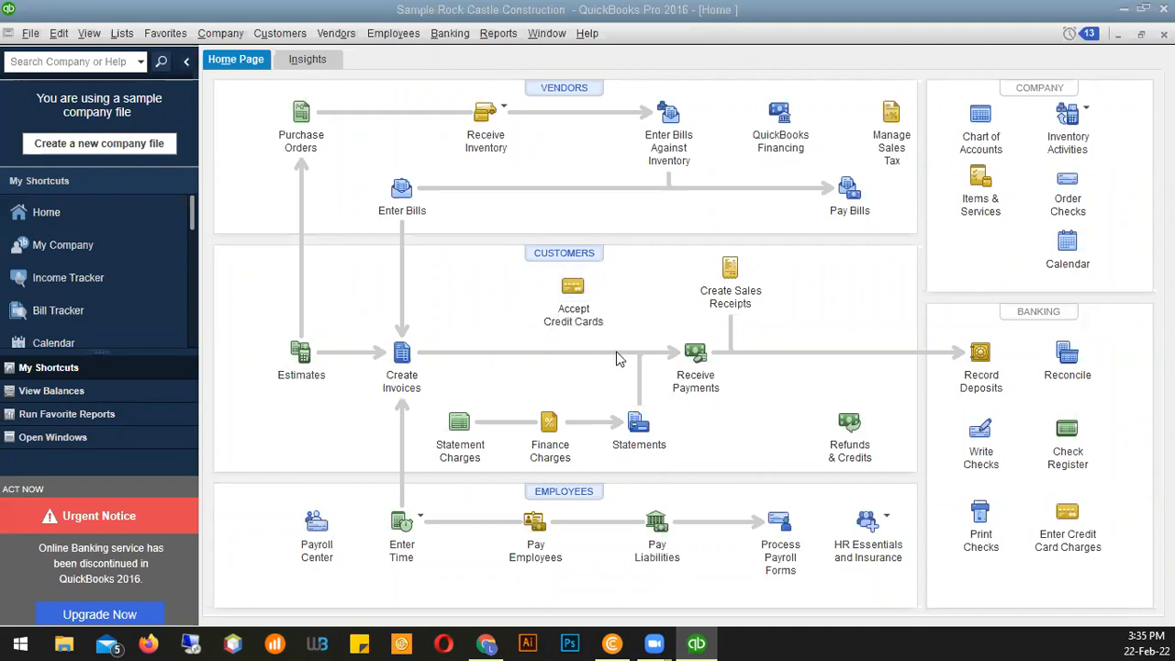
Open the Accept Credit Cards offer, examine the monthly fee and transaction rates of its payment plans, and close it
{"action": "left_click", "coordinate": [577, 307]}
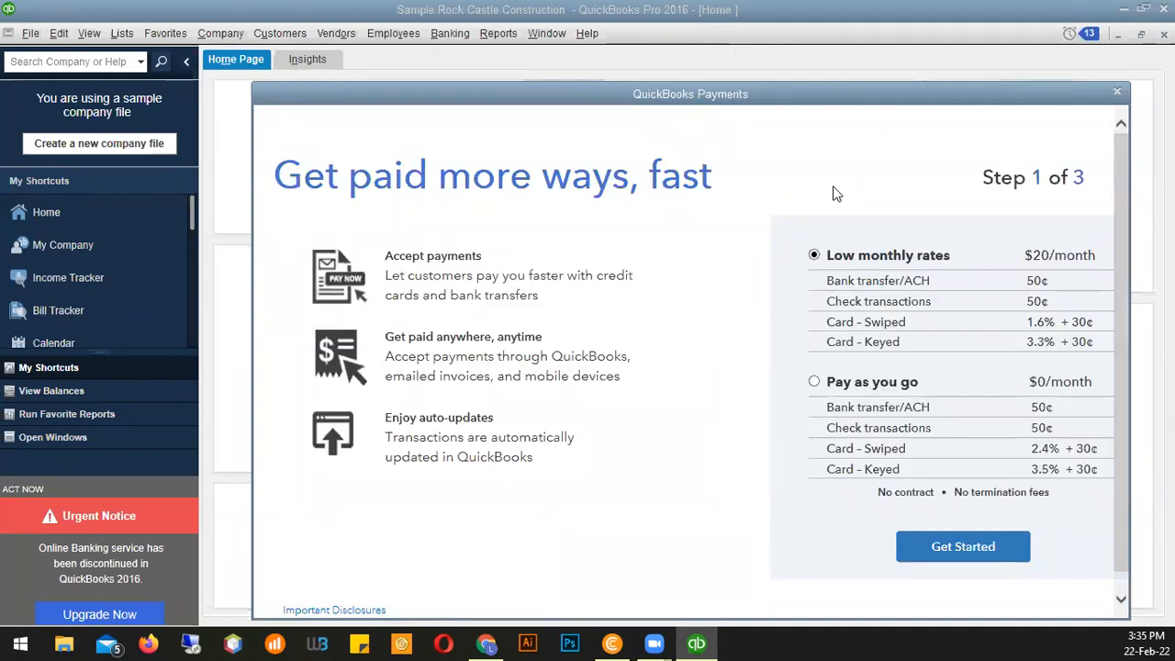
{"action": "left_click_drag", "start_coordinate": [848, 93], "coordinate": [710, 60]}
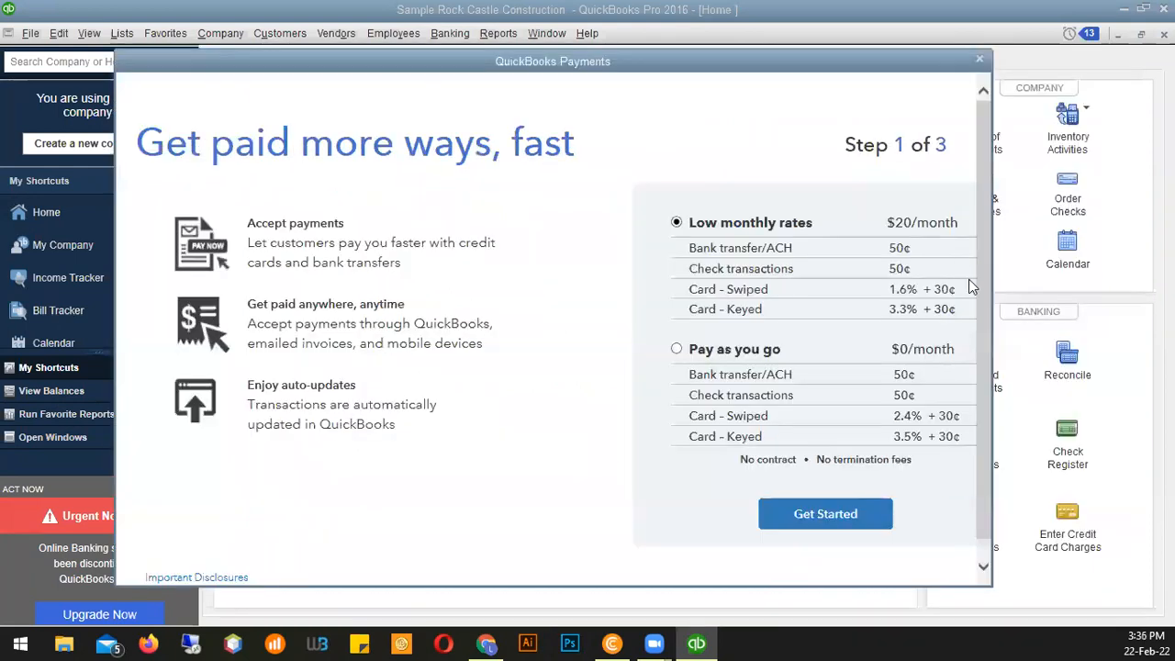
{"action": "left_click_drag", "start_coordinate": [889, 223], "coordinate": [949, 231]}
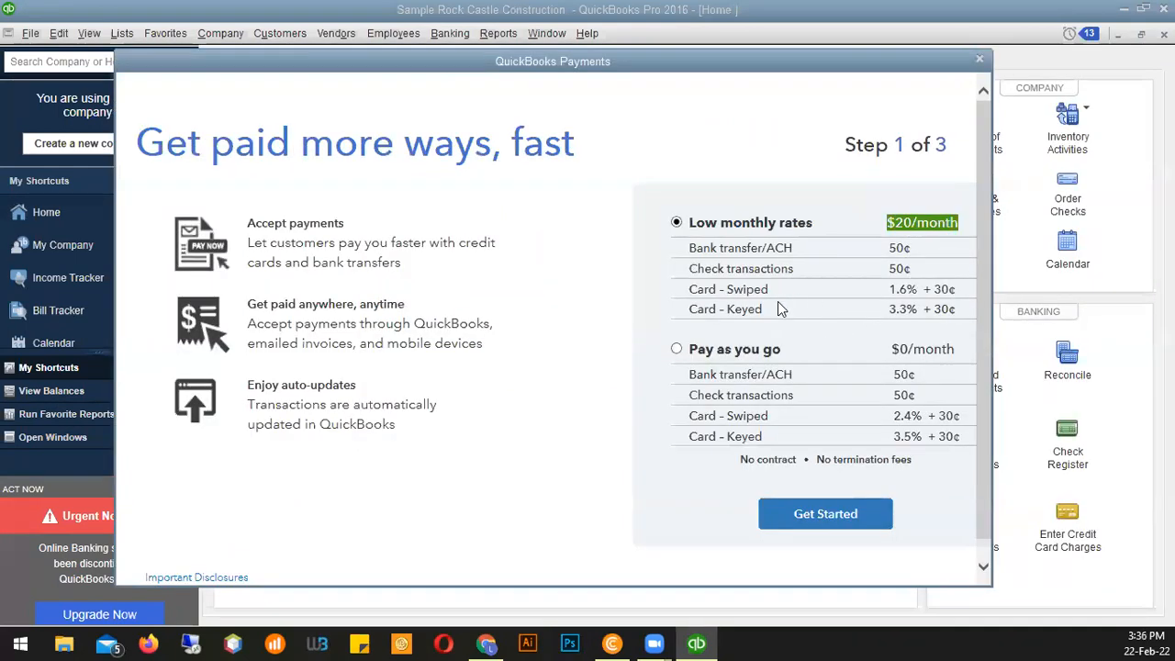
{"action": "left_click_drag", "start_coordinate": [690, 290], "coordinate": [909, 286]}
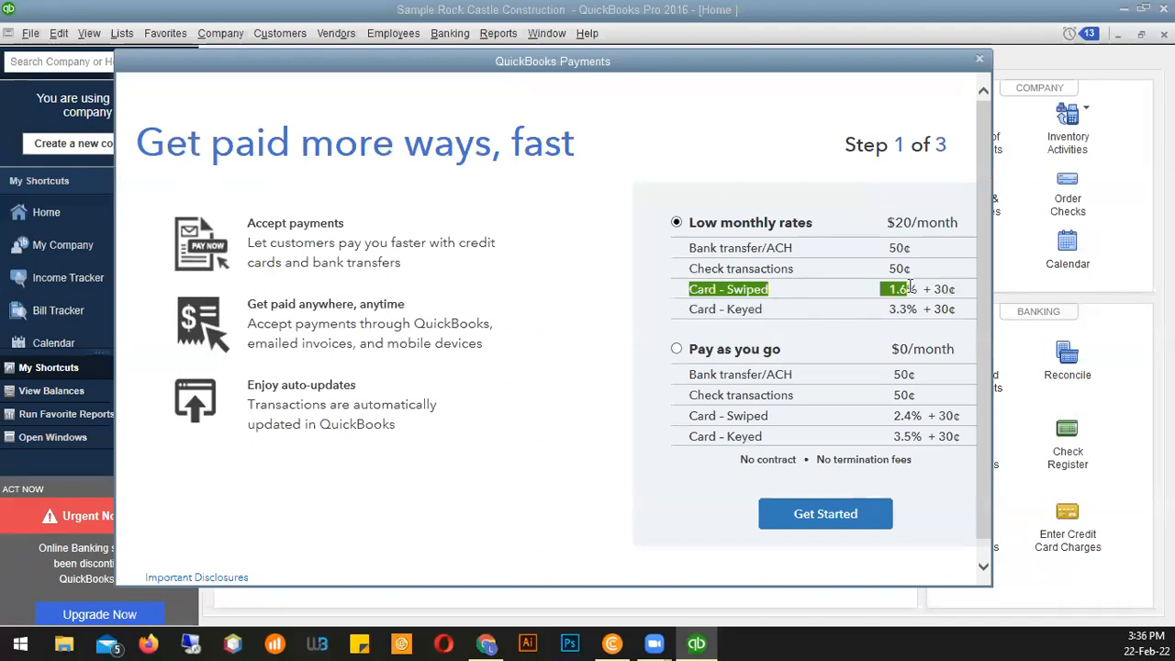
{"action": "left_click_drag", "start_coordinate": [883, 246], "coordinate": [918, 328]}
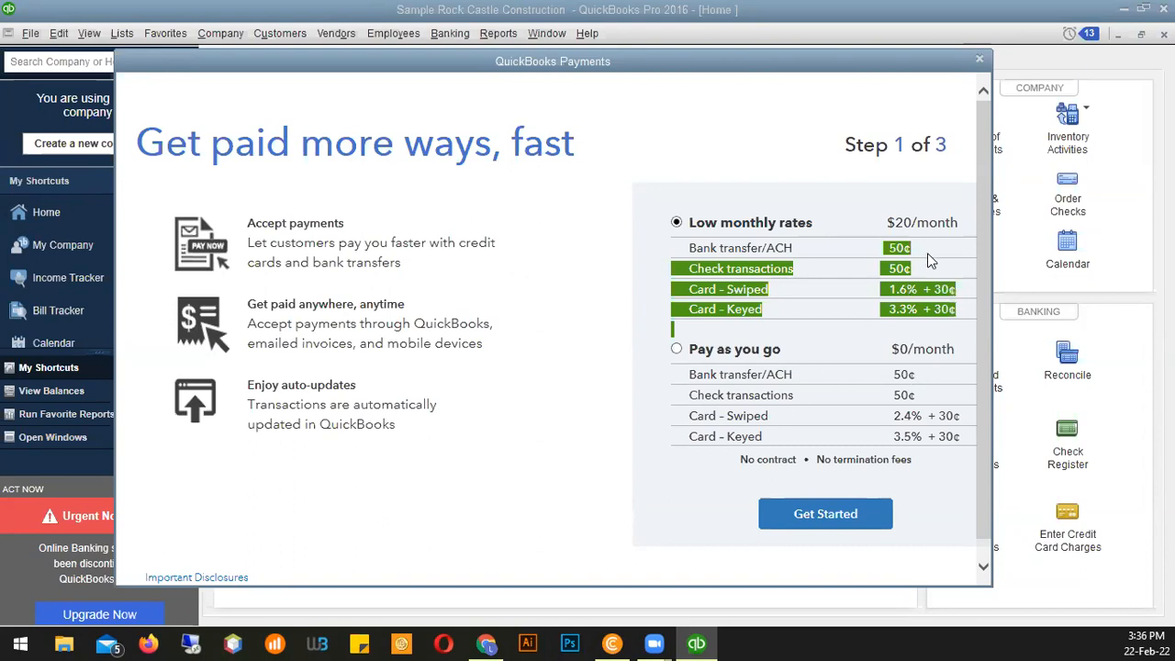
{"action": "left_click_drag", "start_coordinate": [982, 181], "coordinate": [986, 211]}
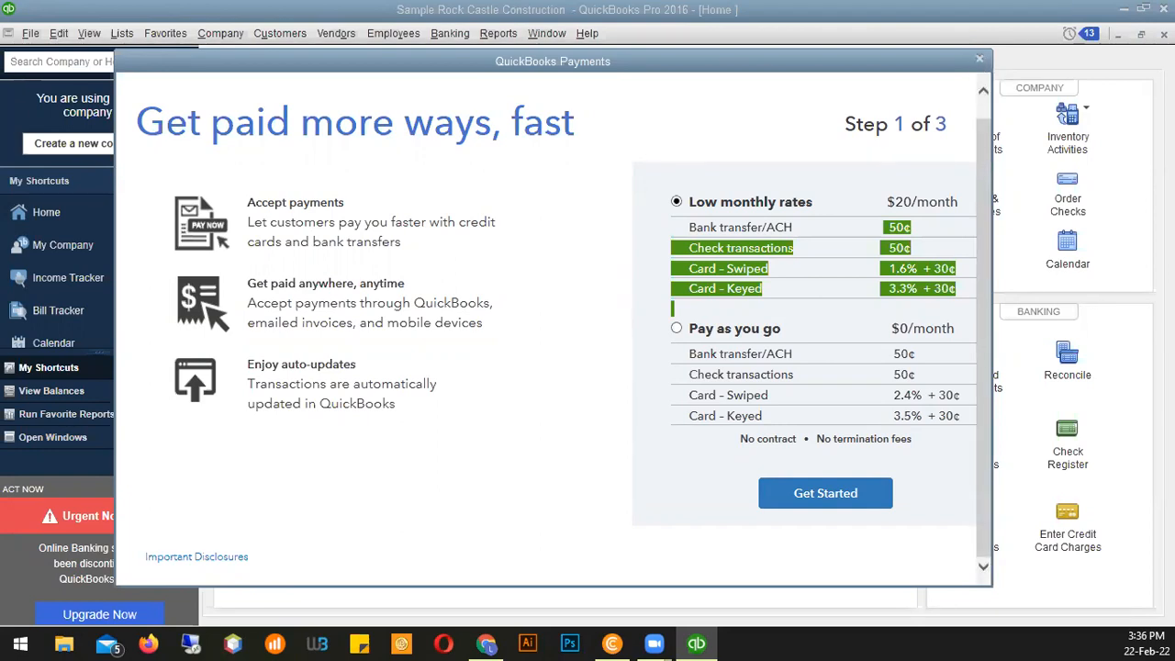
{"action": "left_click", "coordinate": [979, 59]}
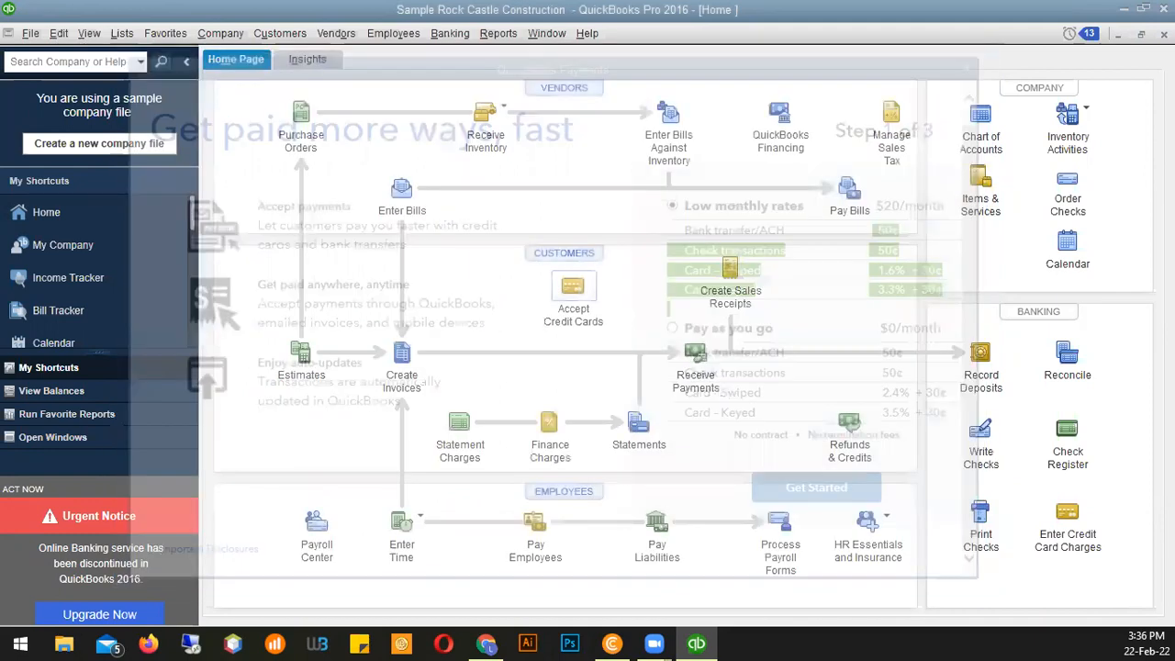